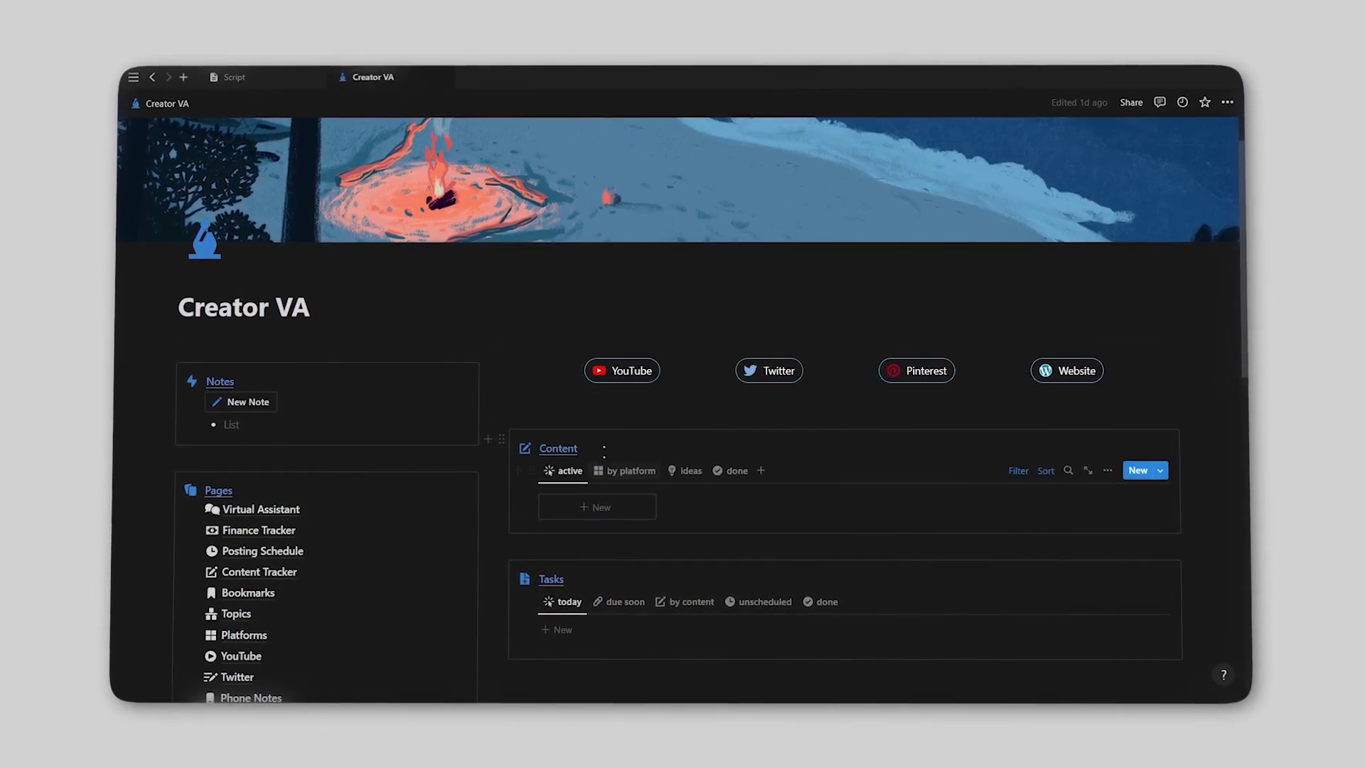
Step: Scroll down the dashboard to the Calendar block to view the content calendar
scroll(608, 498, down, 2)
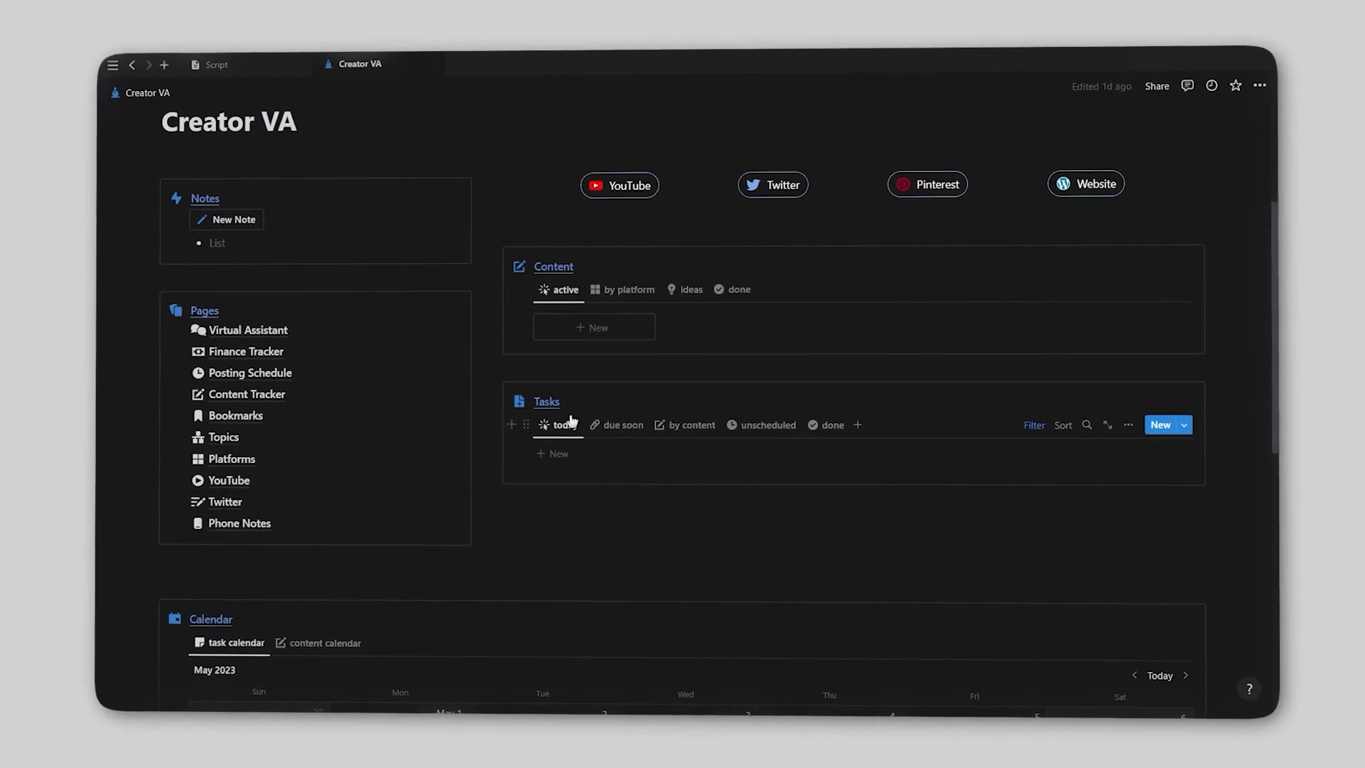
scroll(605, 421, down, 5)
scroll(605, 421, down, 3)
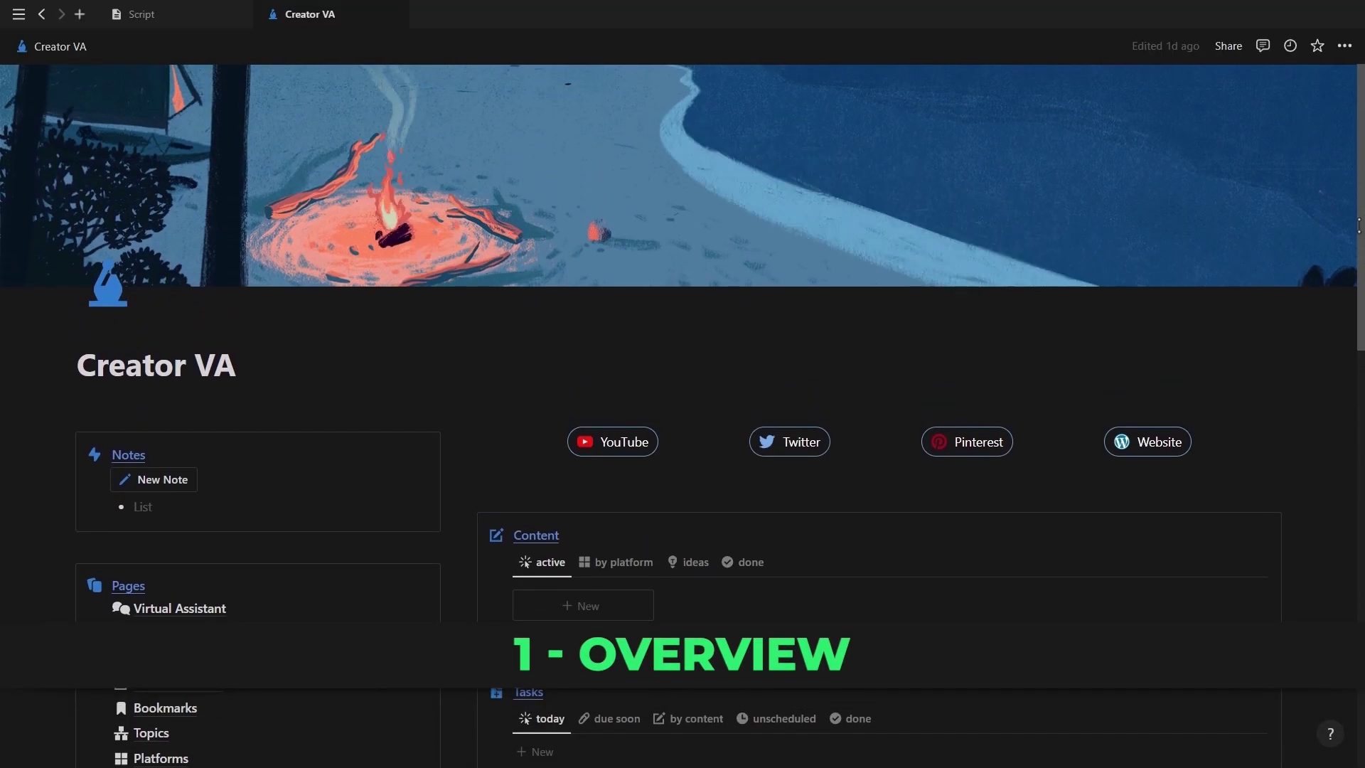
scroll(198, 405, down, 3)
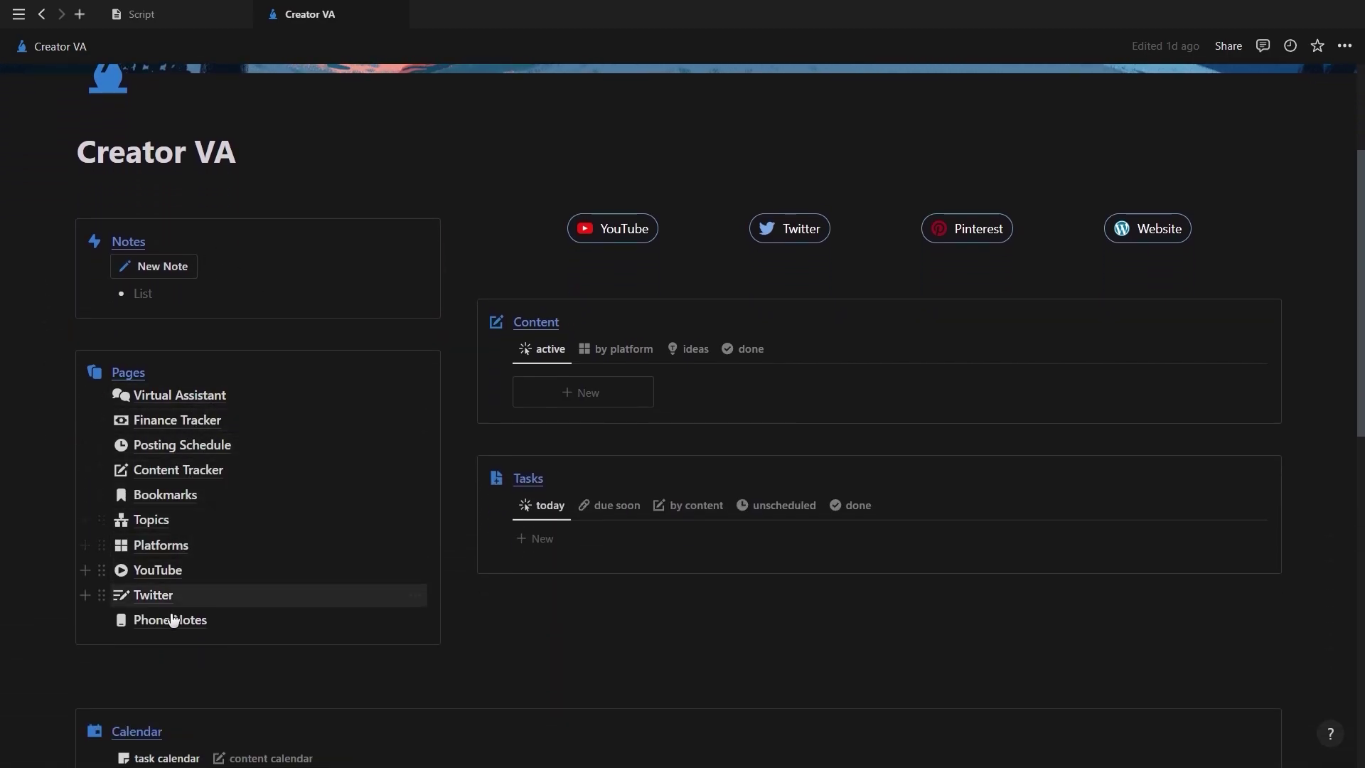
scroll(330, 433, up, 2)
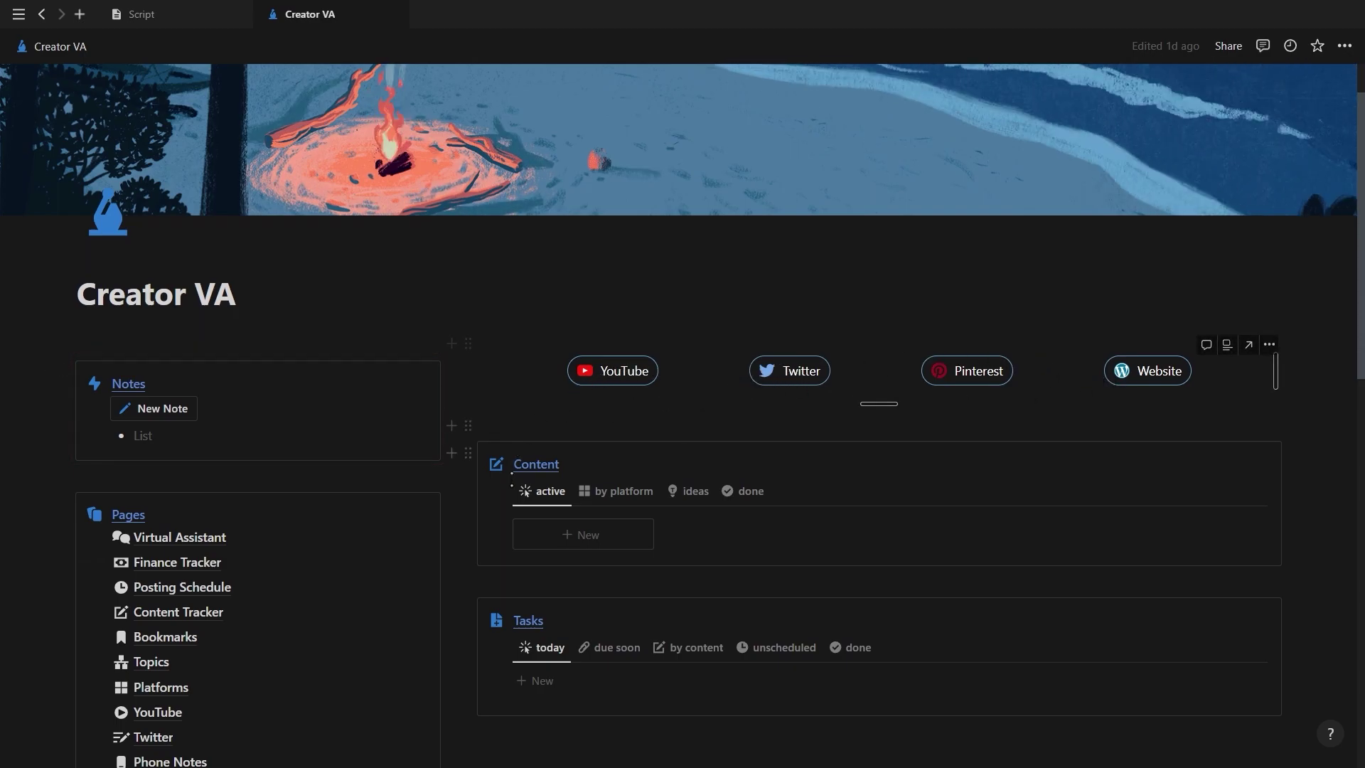
scroll(541, 509, down, 3)
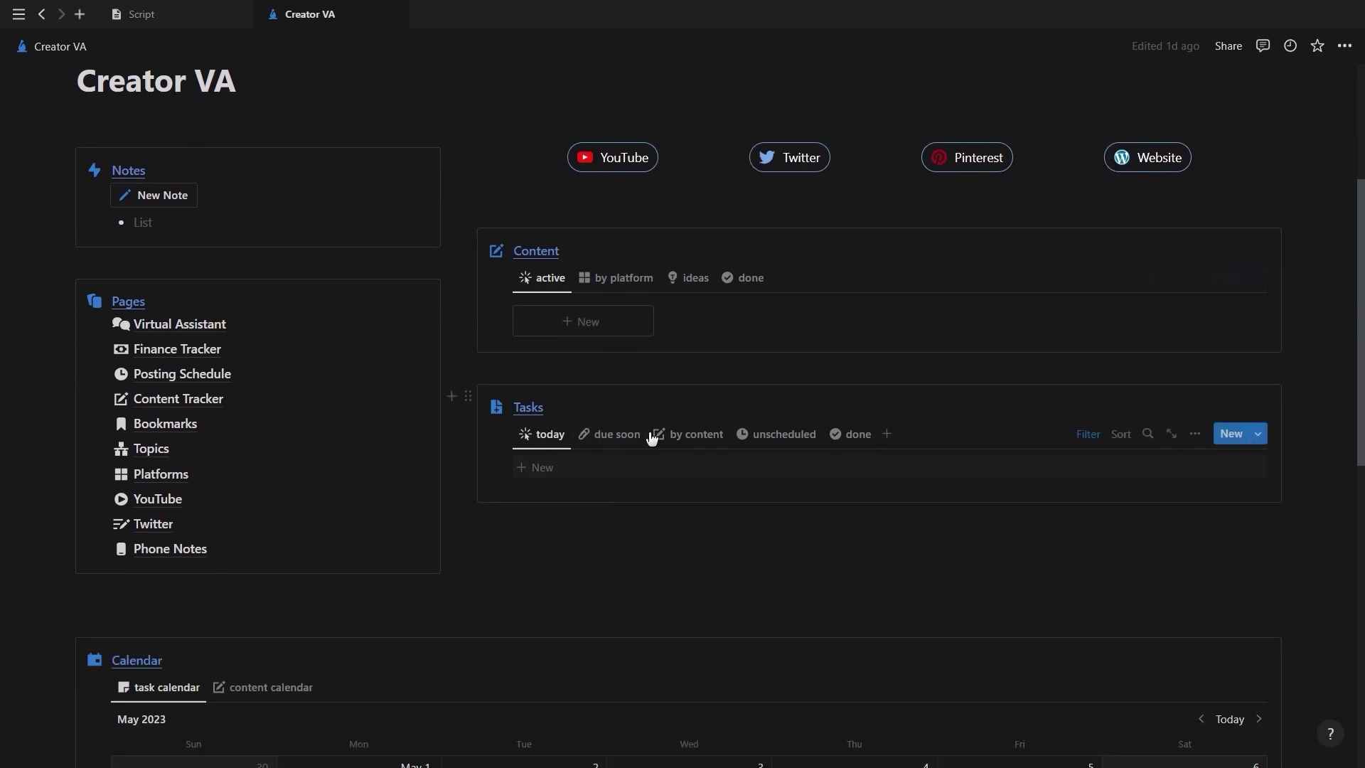
scroll(558, 425, down, 2)
scroll(551, 430, down, 2)
scroll(547, 429, down, 2)
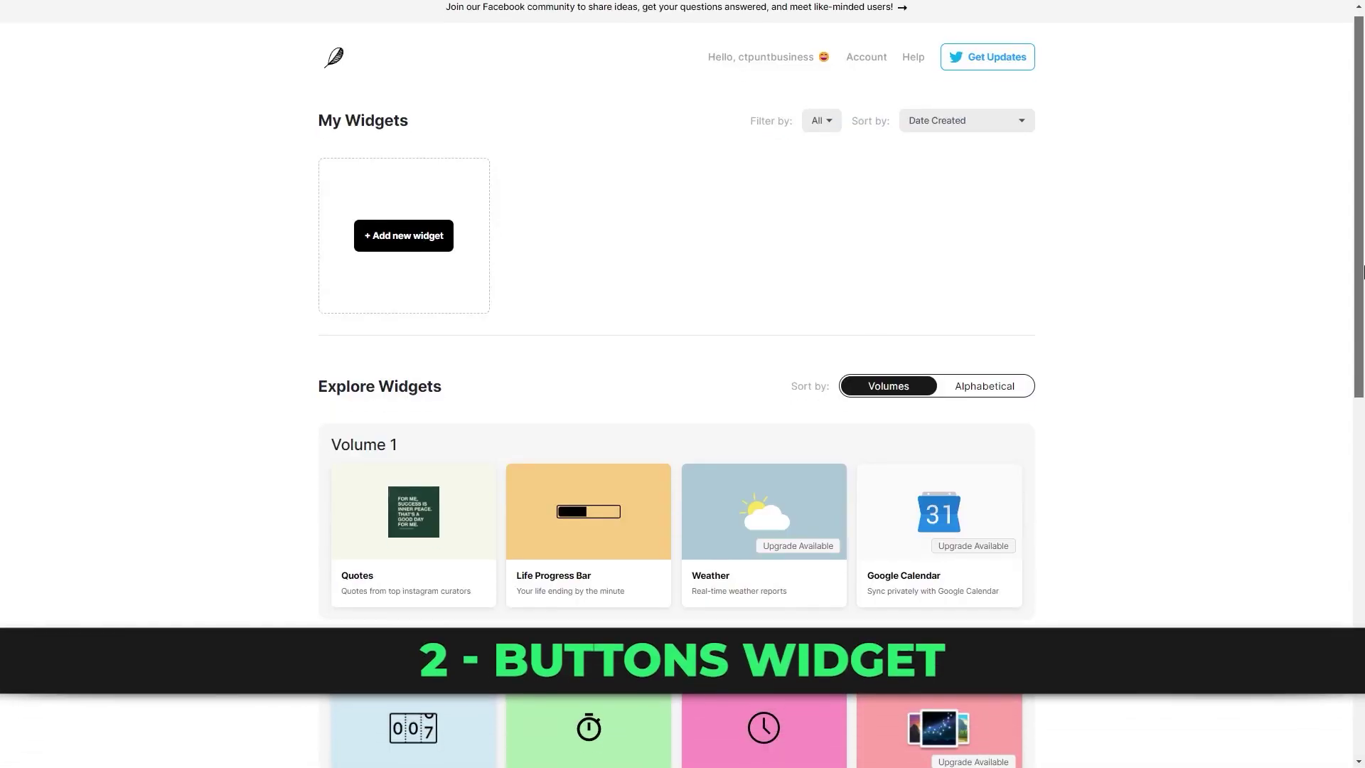
Step: Create the Social Media Buttons widget with a YouTube button linking to the channel and a ▶ icon
scroll(1361, 341, down, 2)
scroll(1361, 341, down, 3)
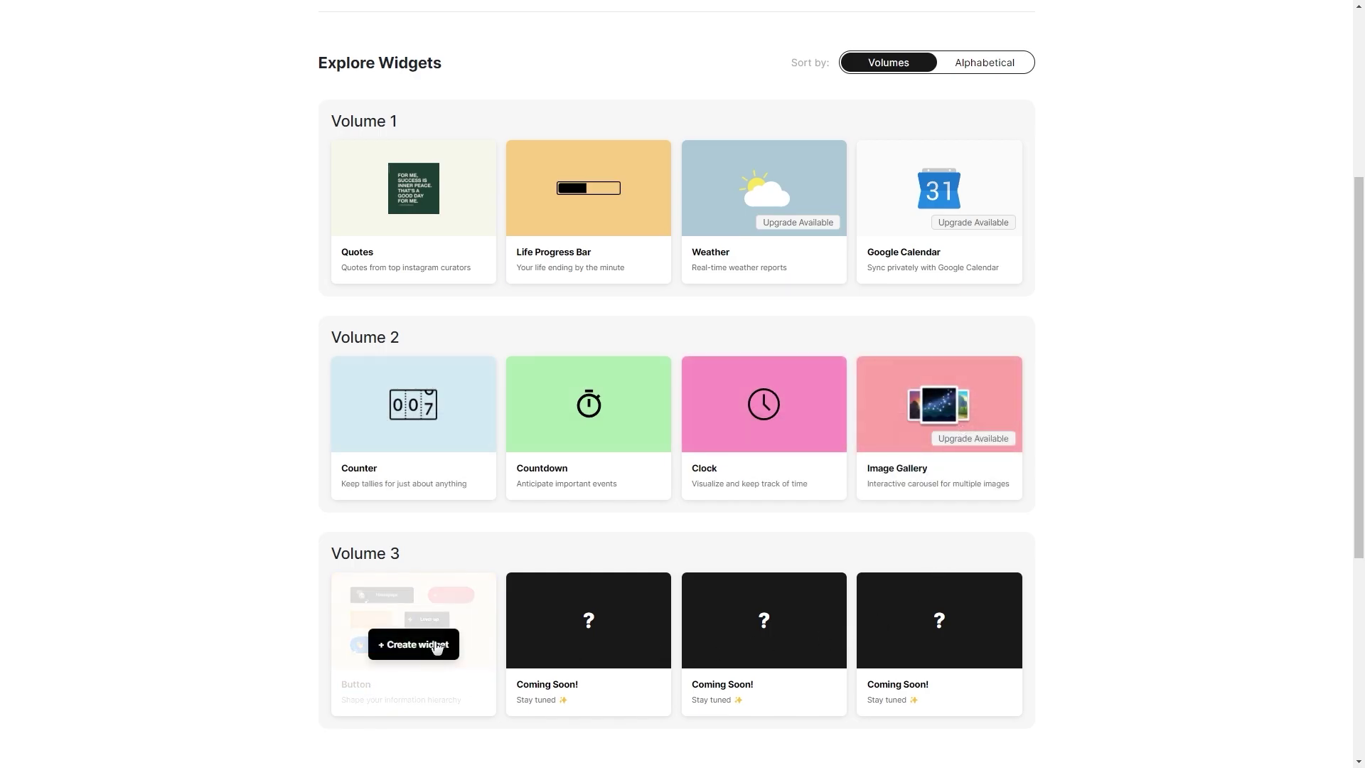
click(436, 648)
text(YouTube)
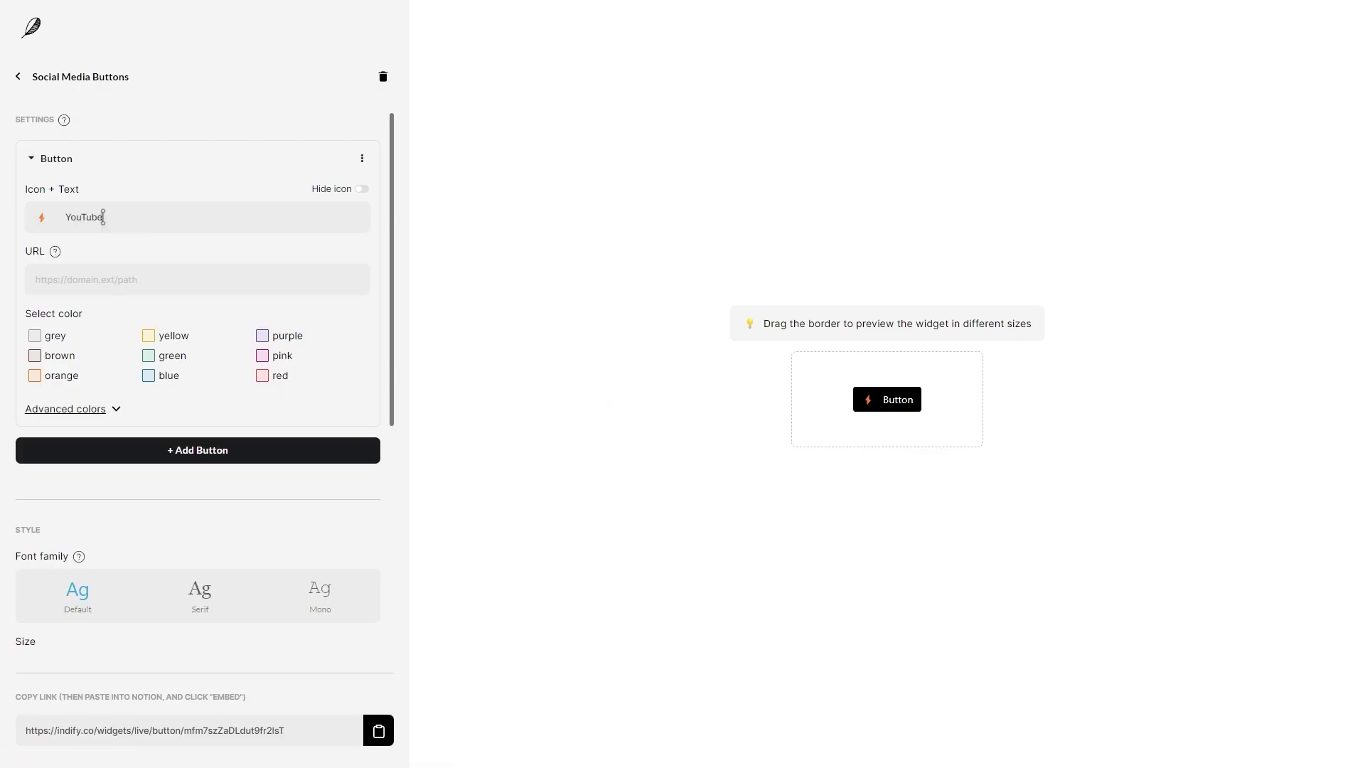
click(220, 279)
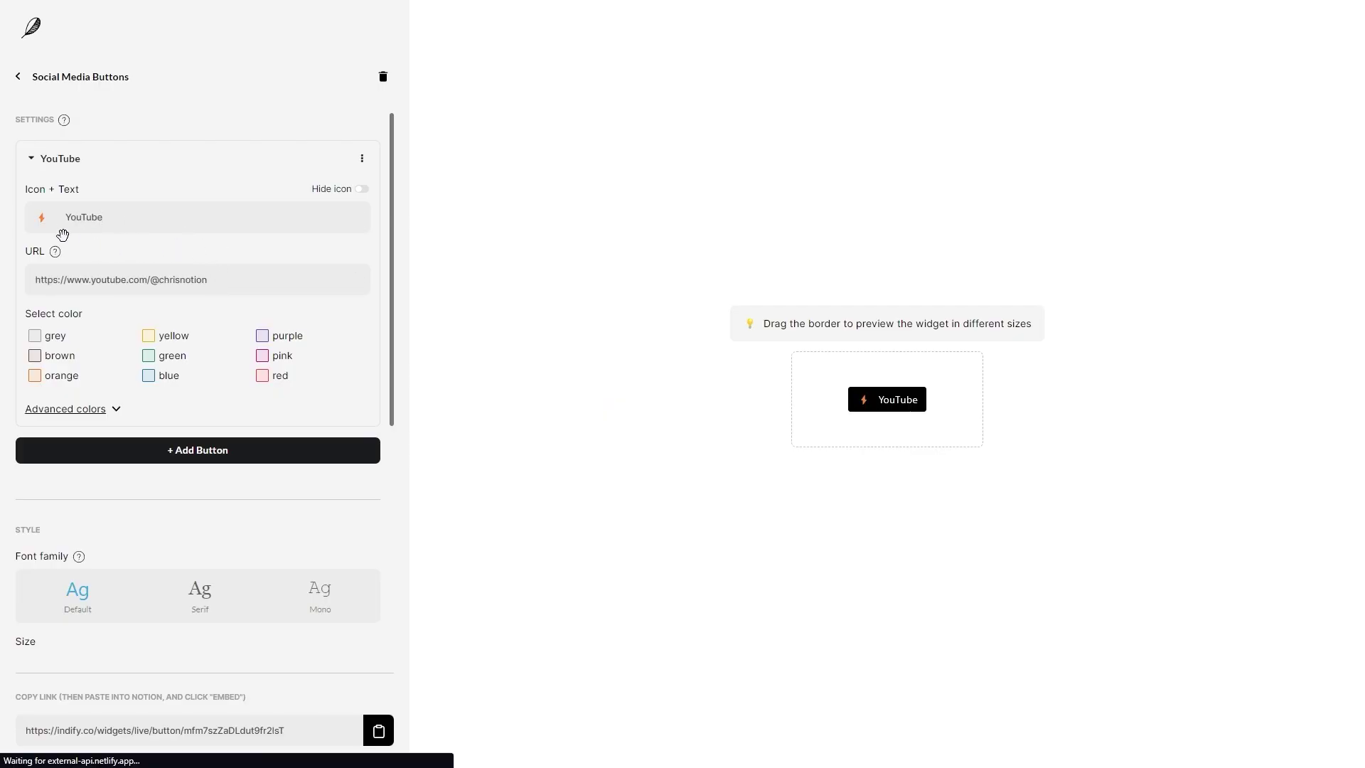
click(40, 219)
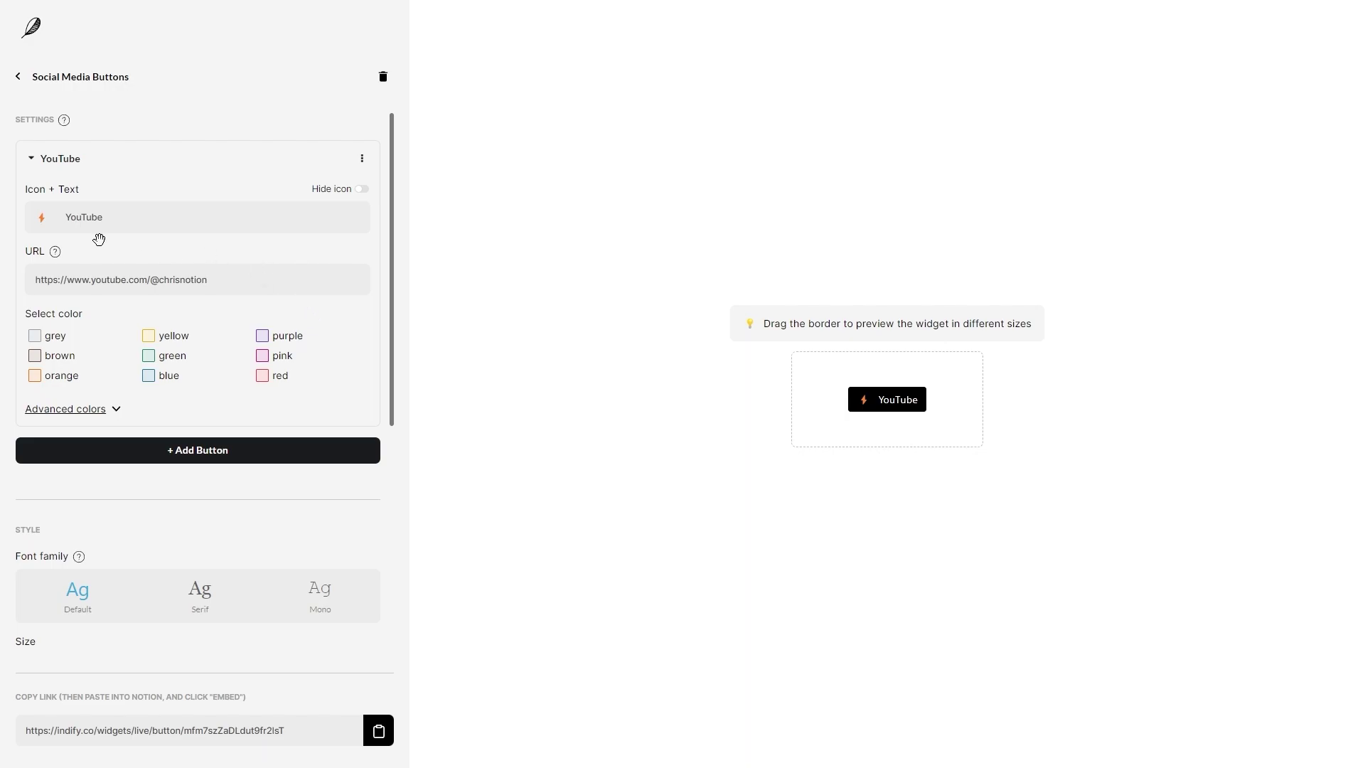
click(42, 218)
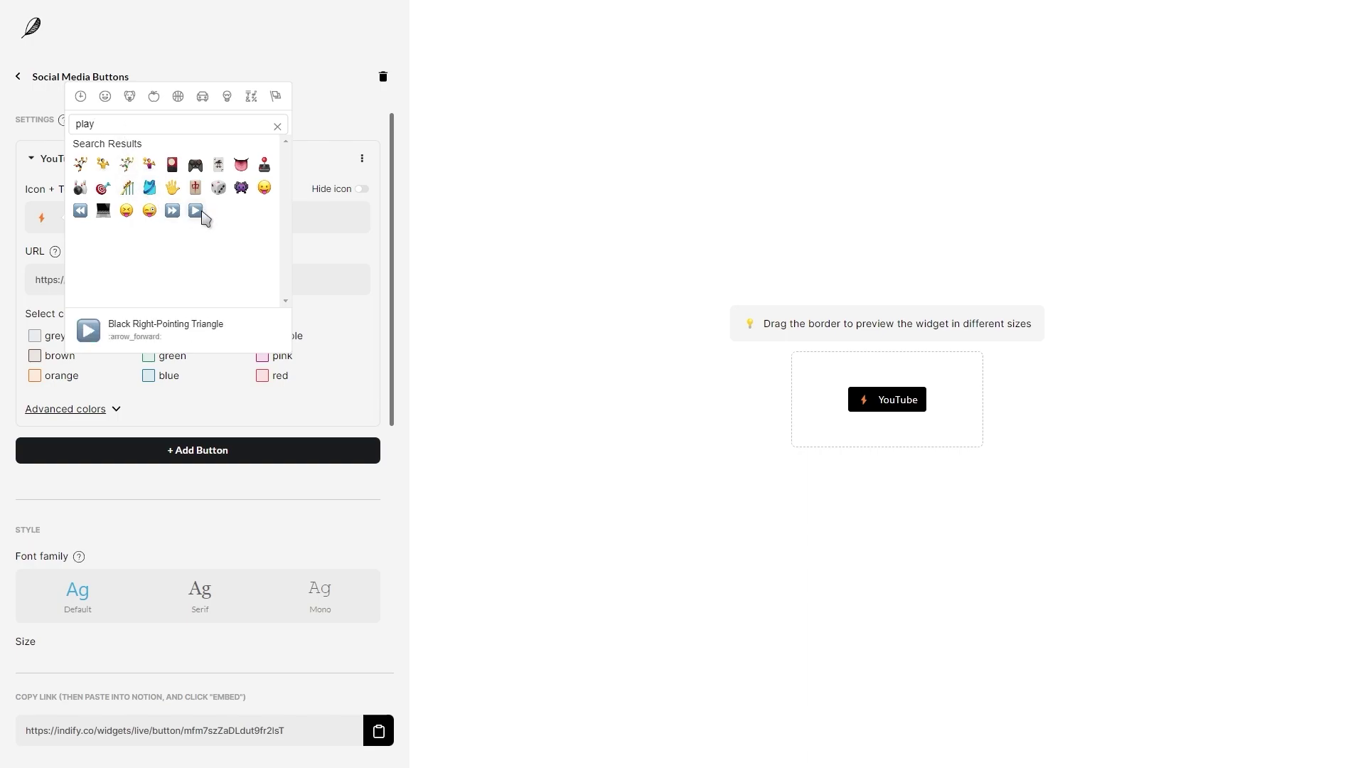
click(196, 210)
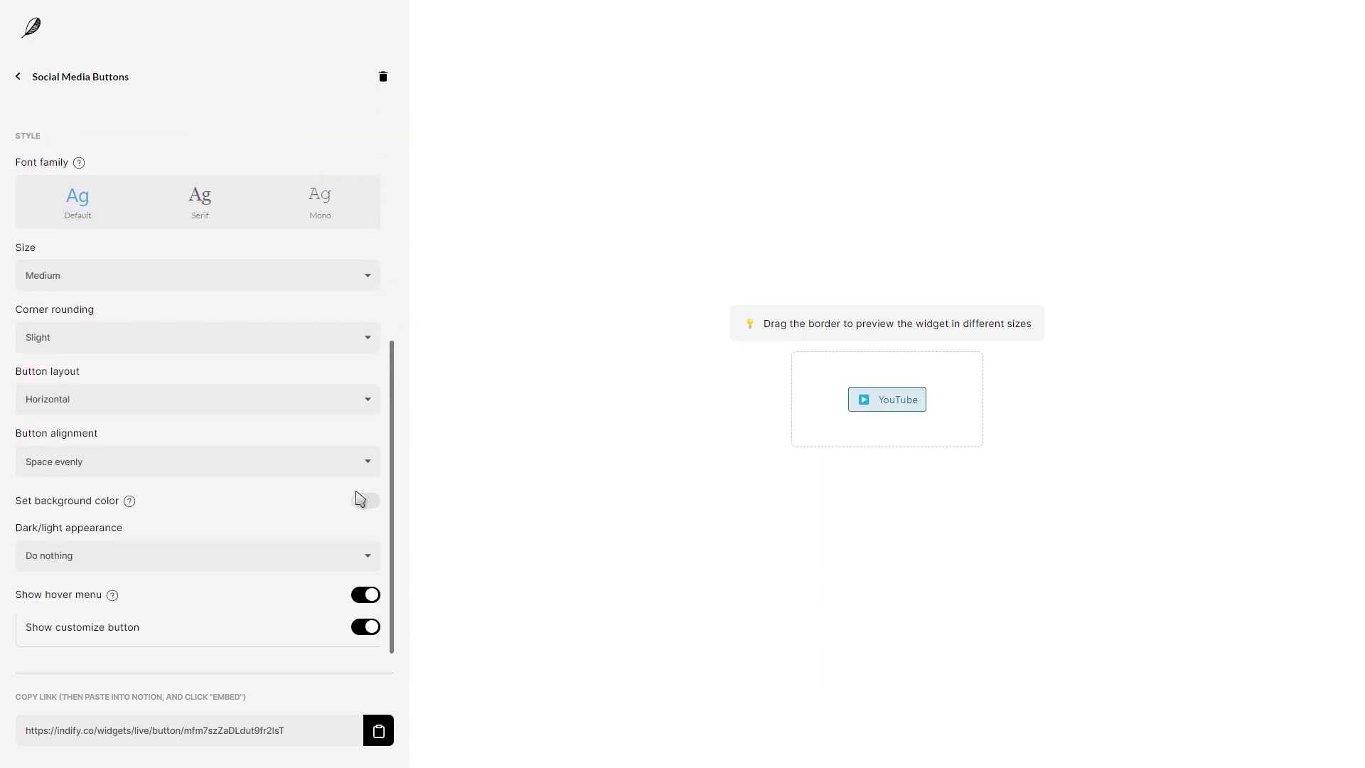
Step: Set the widget appearance to Dark with #FFFFFF text color
click(273, 558)
click(208, 617)
scroll(391, 565, up, 2)
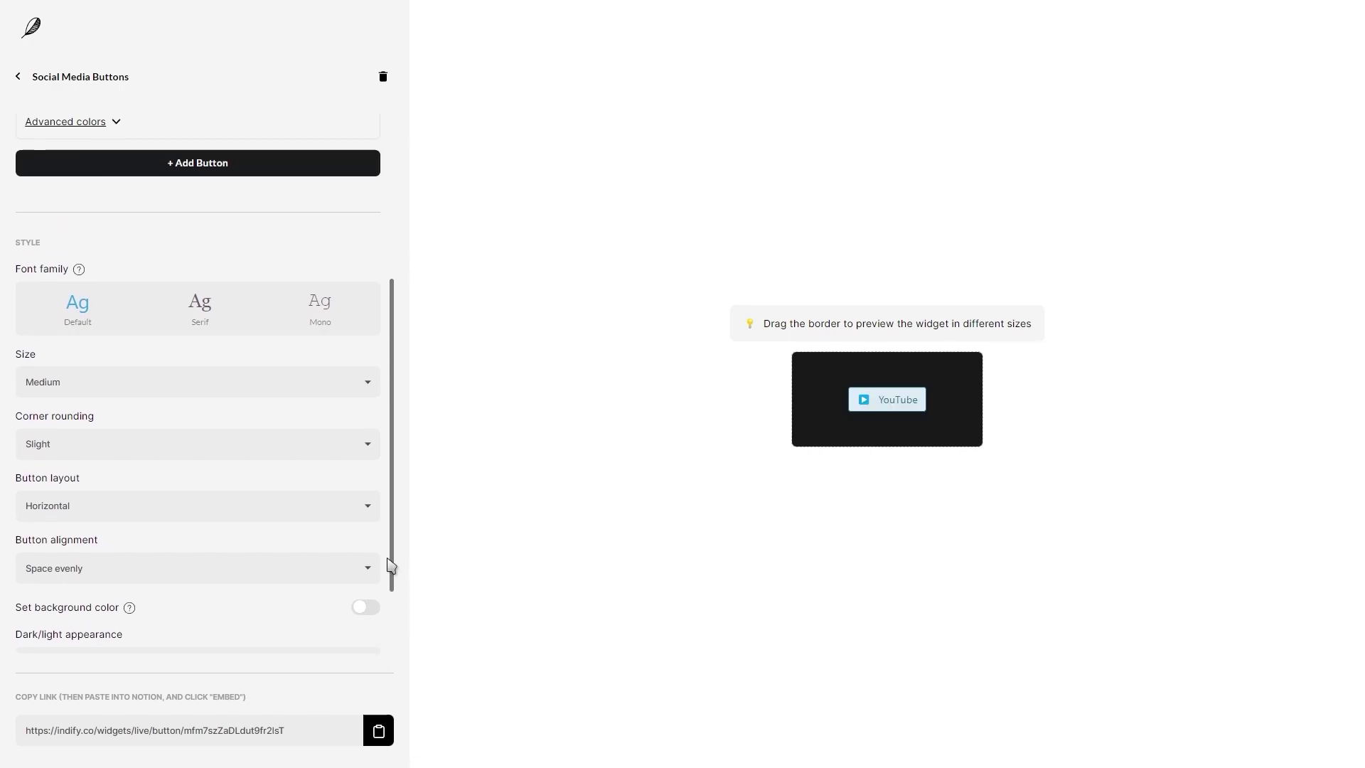
scroll(391, 565, up, 4)
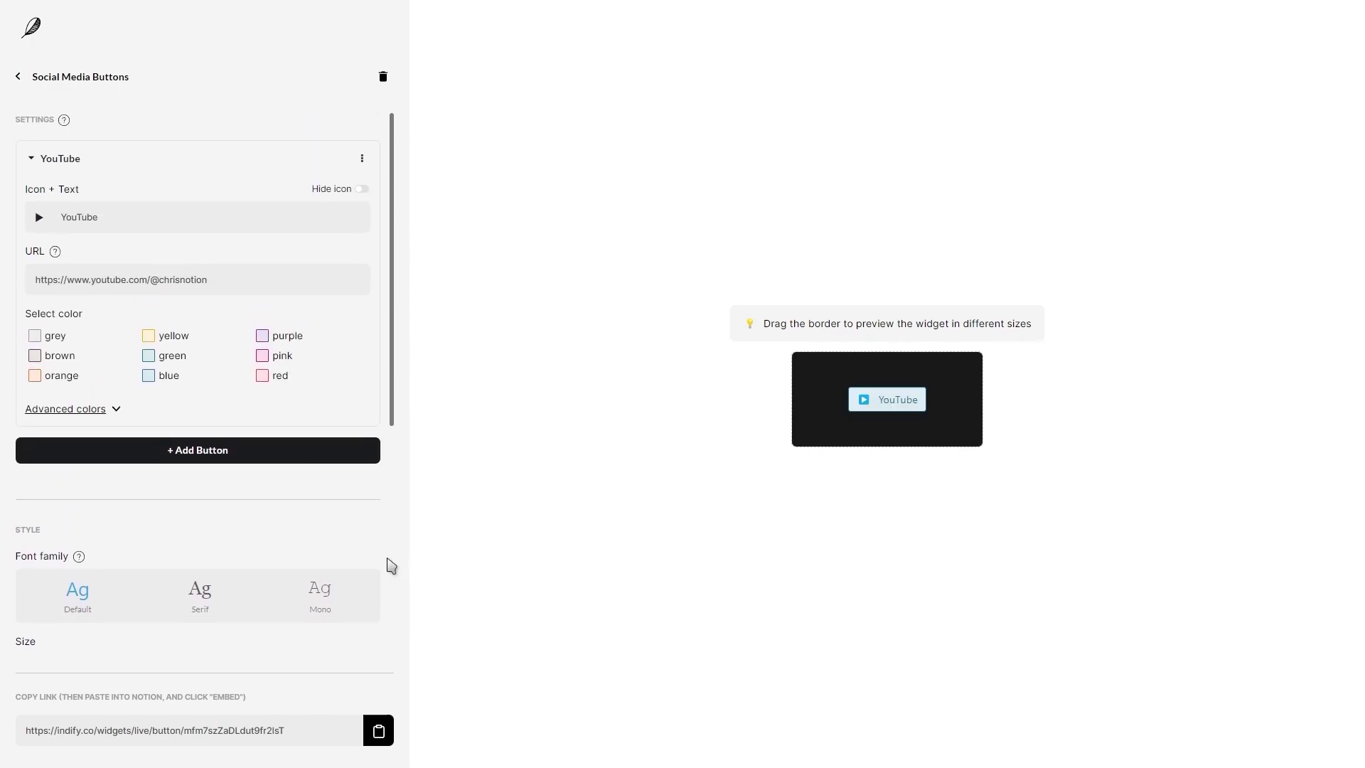
click(91, 420)
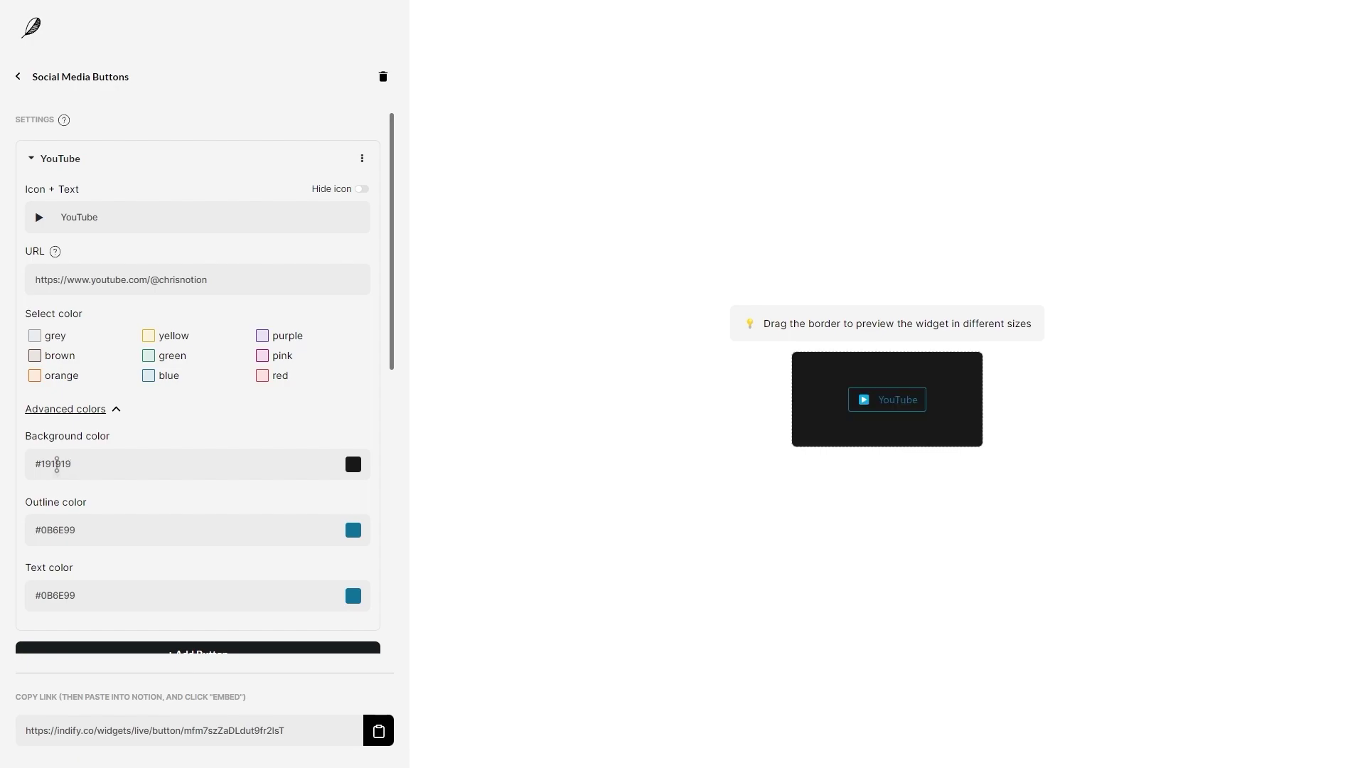
scroll(57, 463, down, 2)
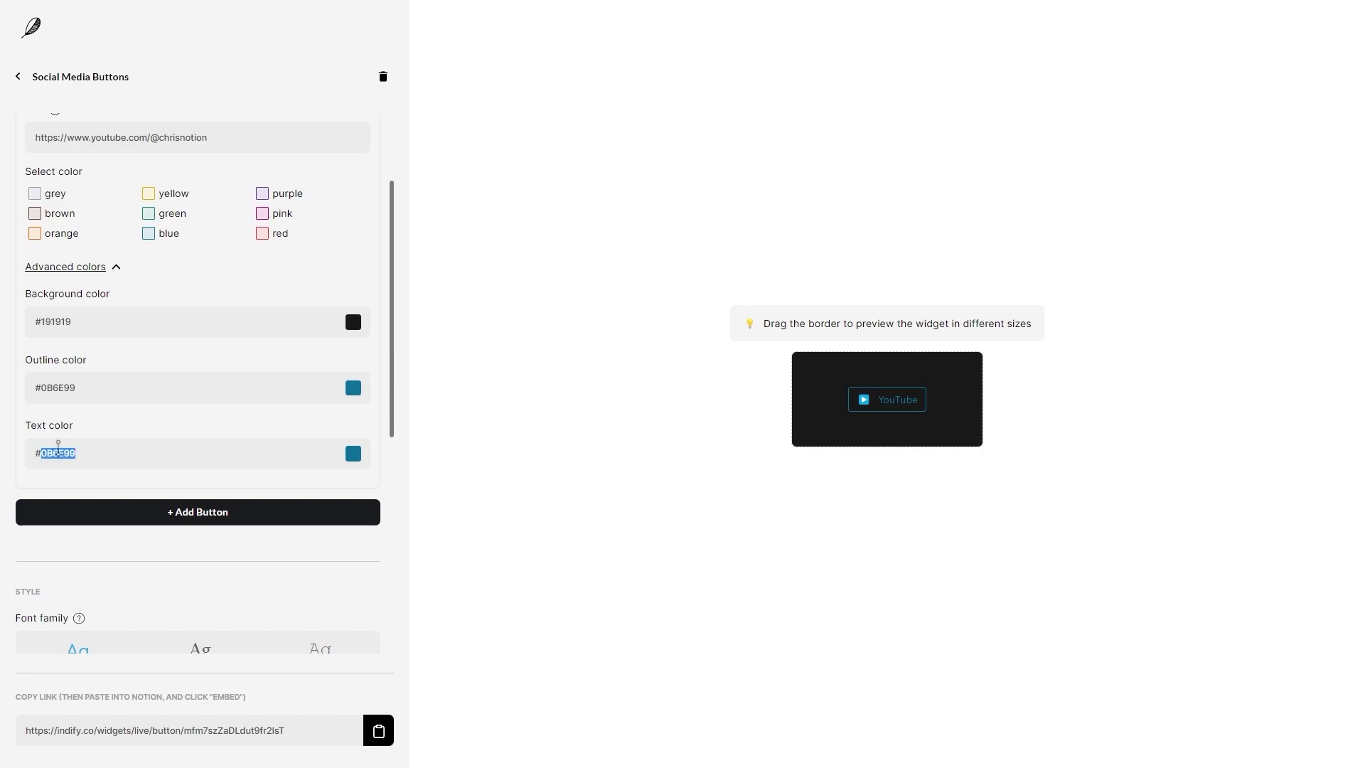
text(FFFFF)
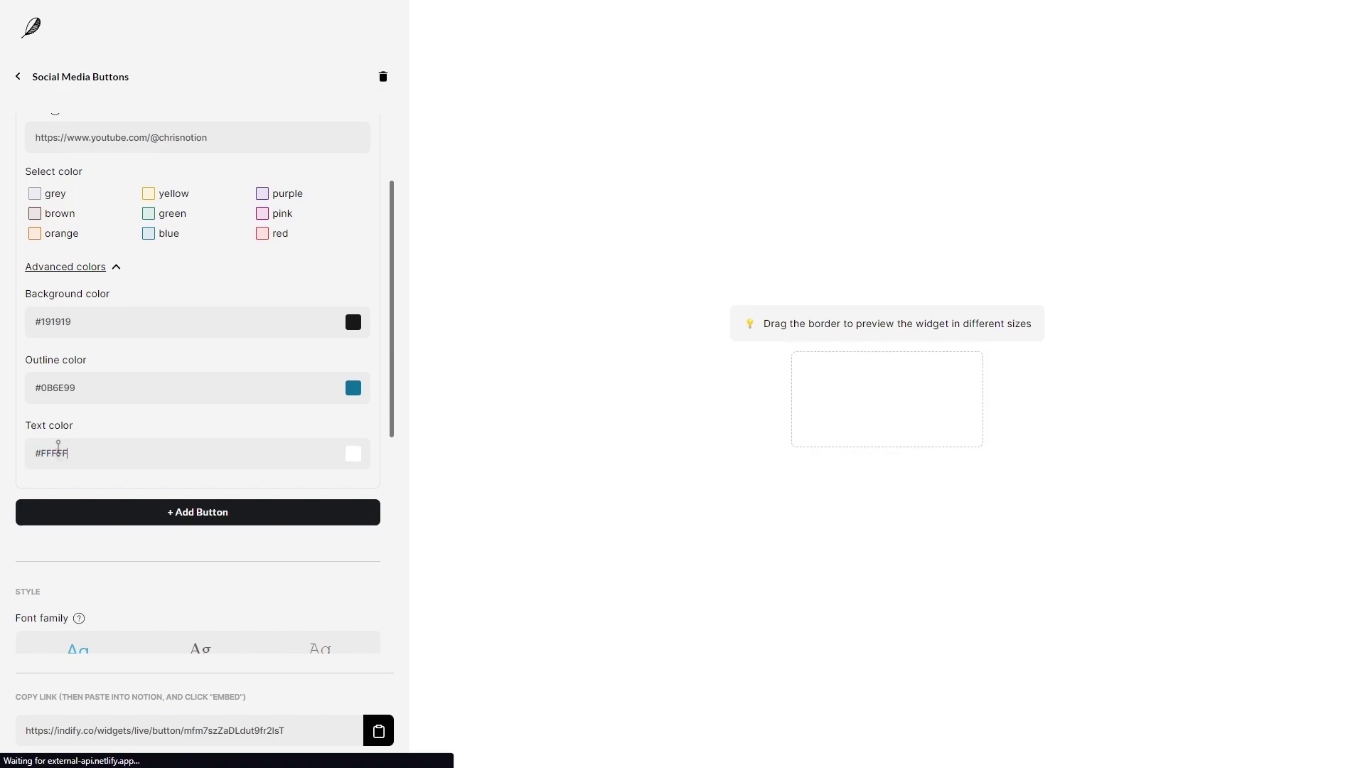
text(F)
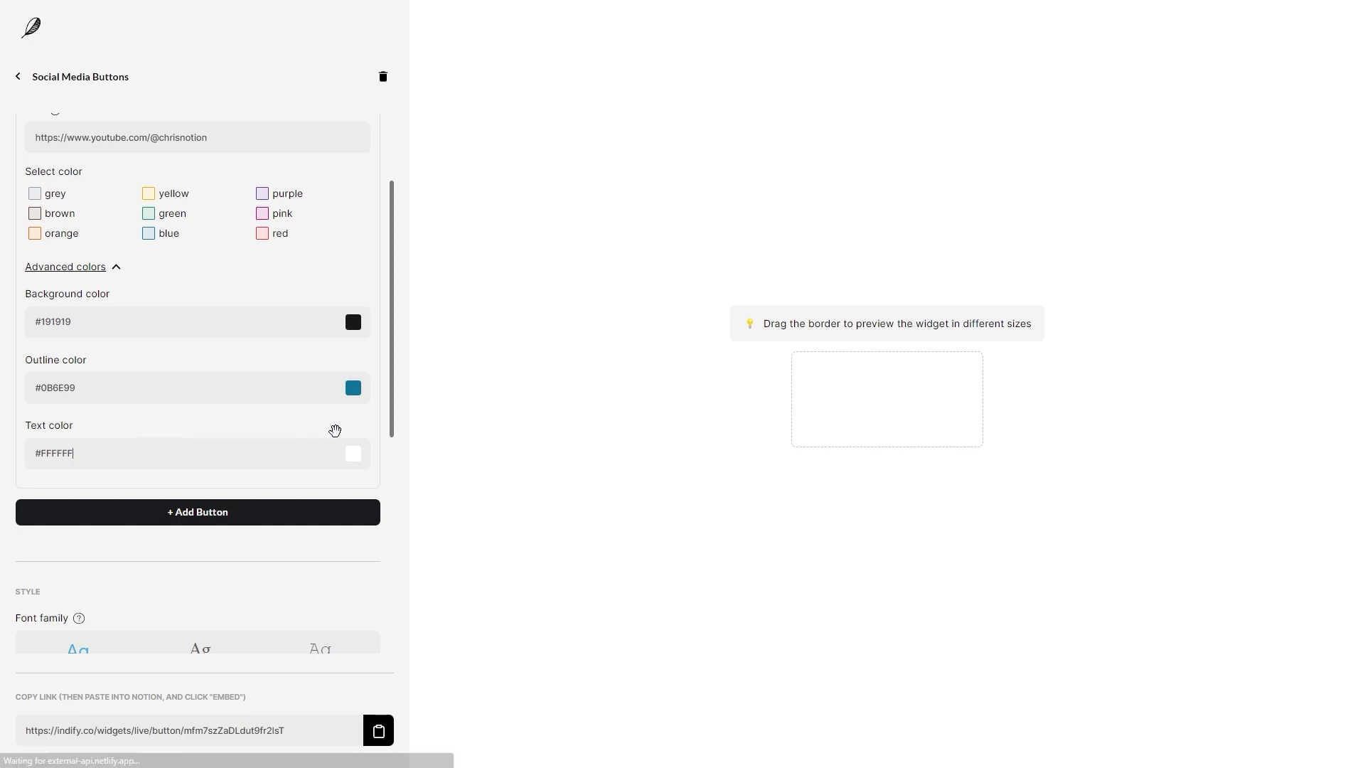
Step: Set the button corner rounding to Round
scroll(395, 434, down, 3)
scroll(395, 434, down, 3)
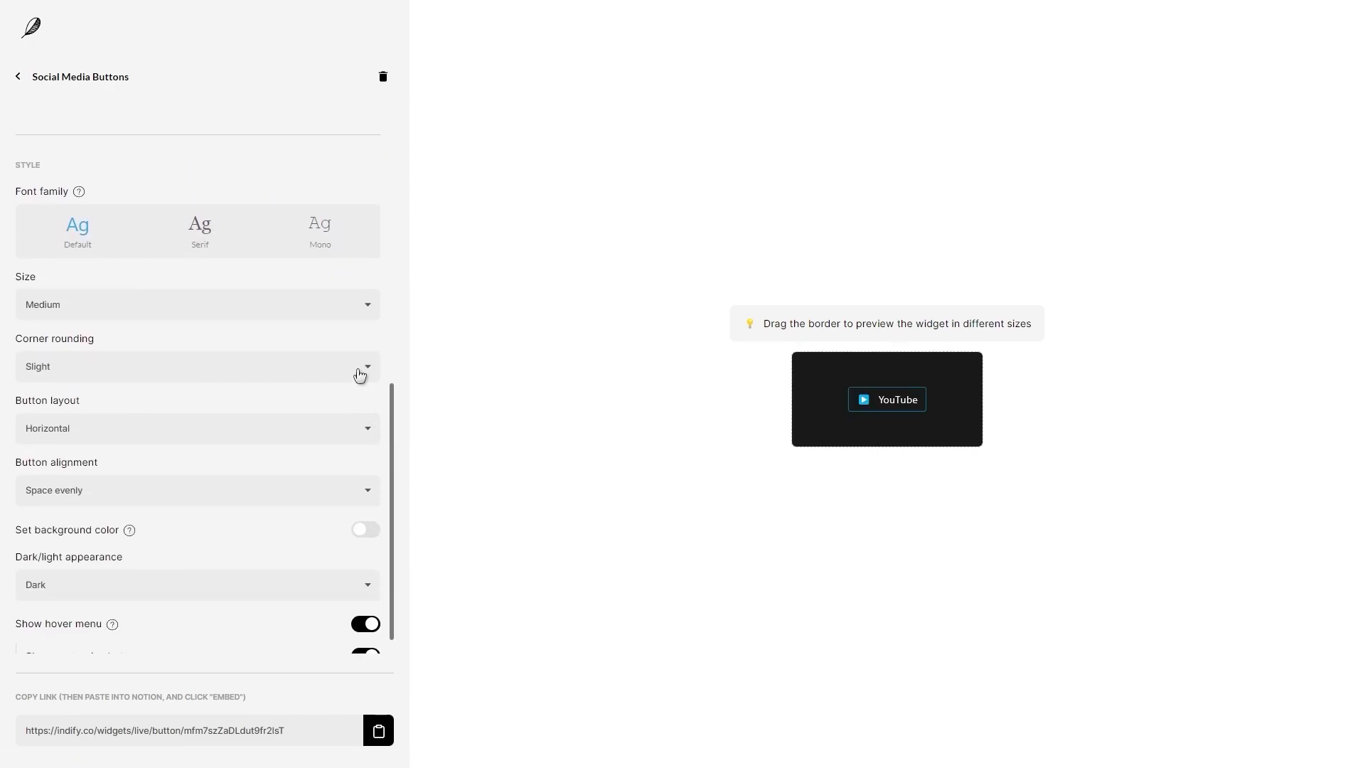
click(360, 372)
click(336, 450)
scroll(395, 455, up, 1)
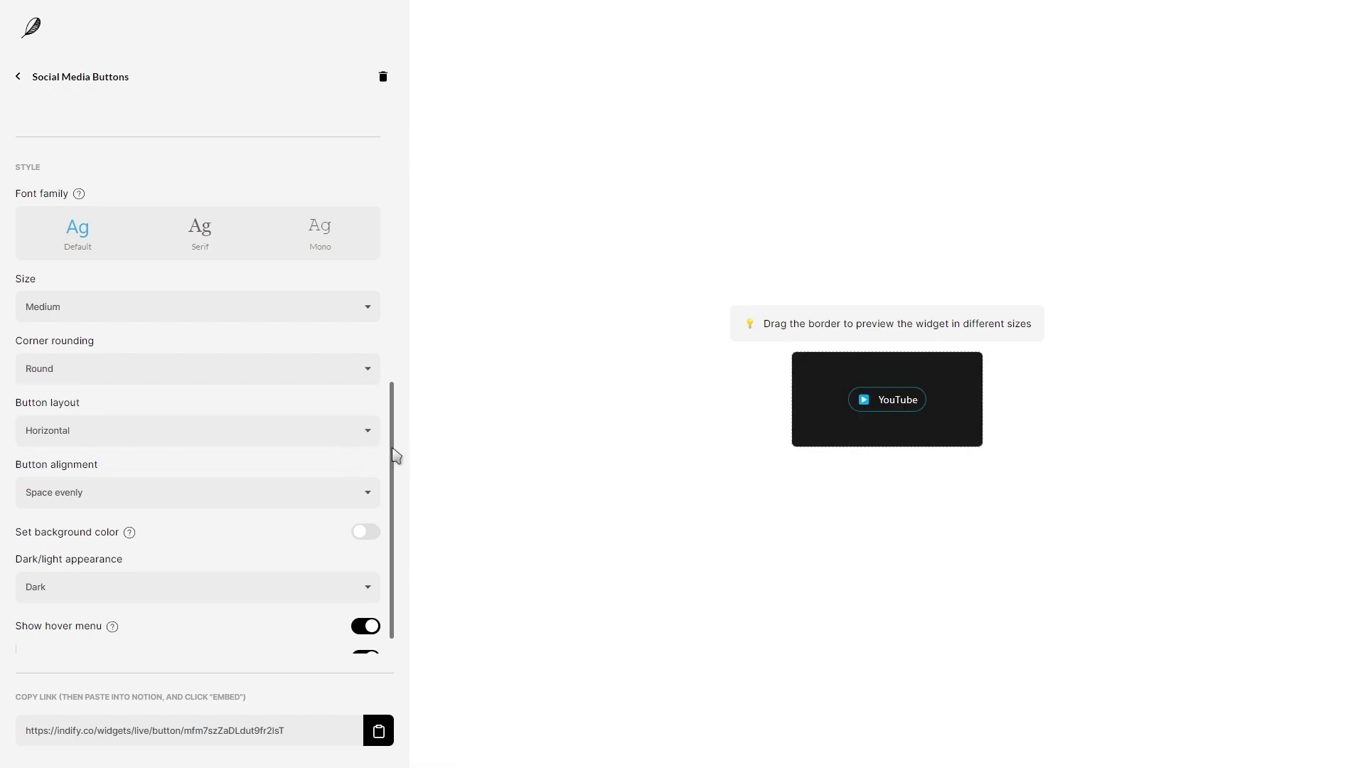
scroll(395, 455, up, 5)
scroll(395, 458, up, 2)
scroll(394, 466, up, 1)
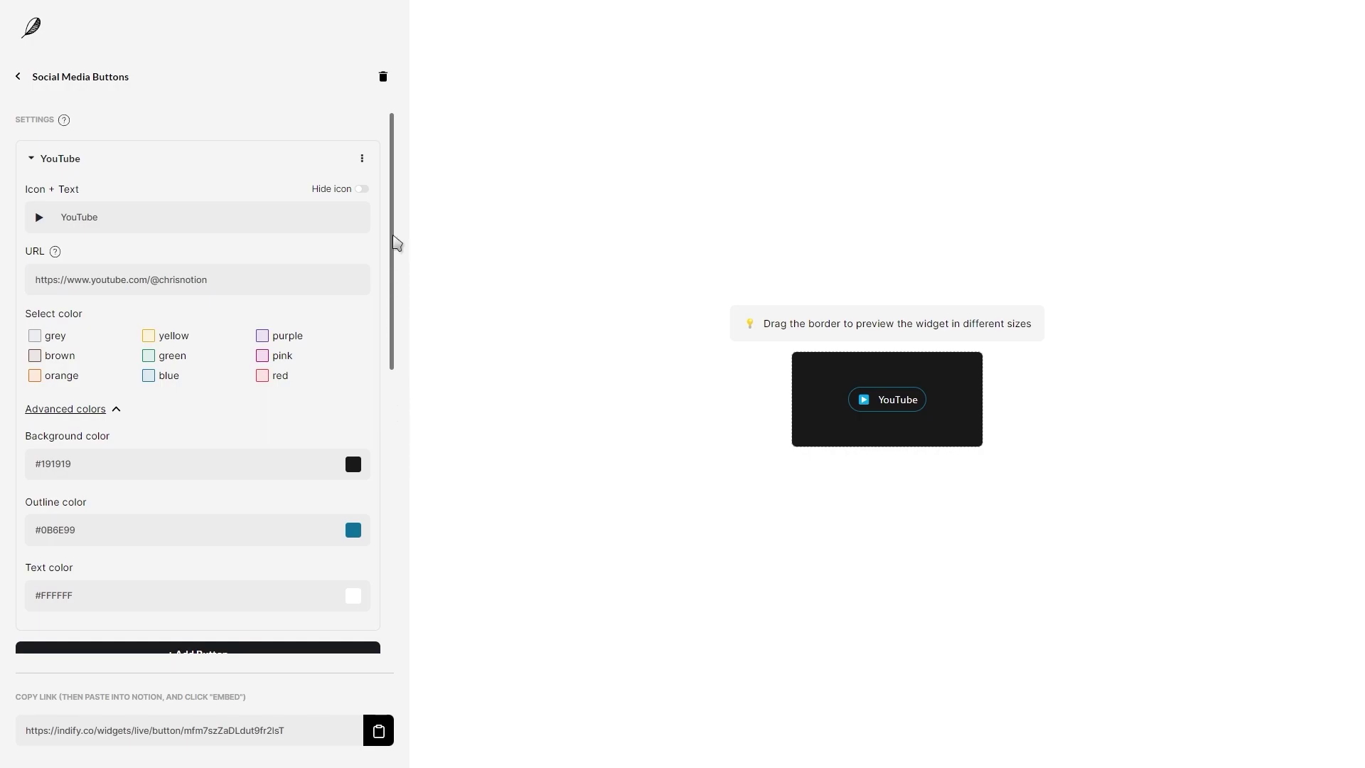
Step: Duplicate the YouTube button as a Twitter button with a writing-hand icon
click(364, 159)
click(340, 180)
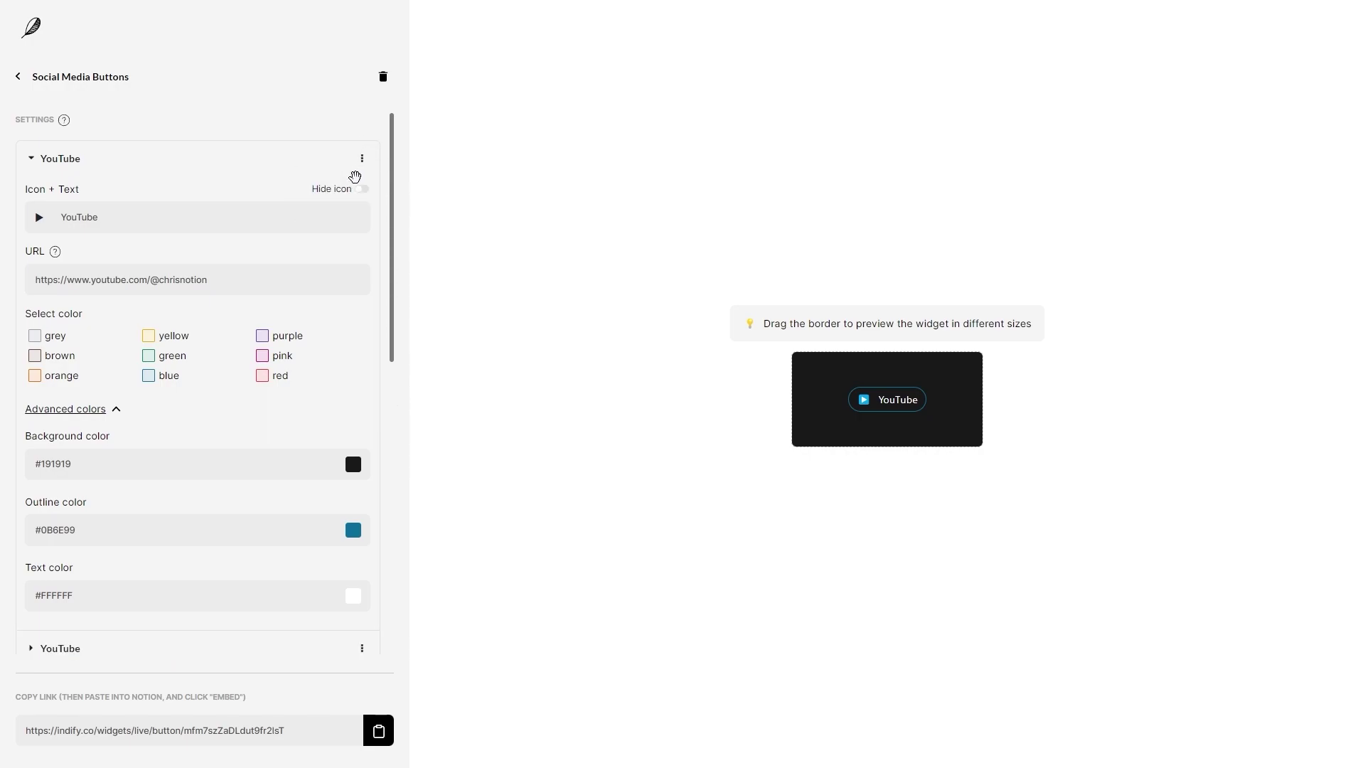
click(115, 408)
click(31, 158)
click(40, 192)
double_click(64, 252)
text(Twitter)
click(39, 251)
click(125, 216)
scroll(393, 290, down, 6)
Step: Embed the widget link on the dashboard and stretch it across the right column
click(379, 730)
key(alt+Tab)
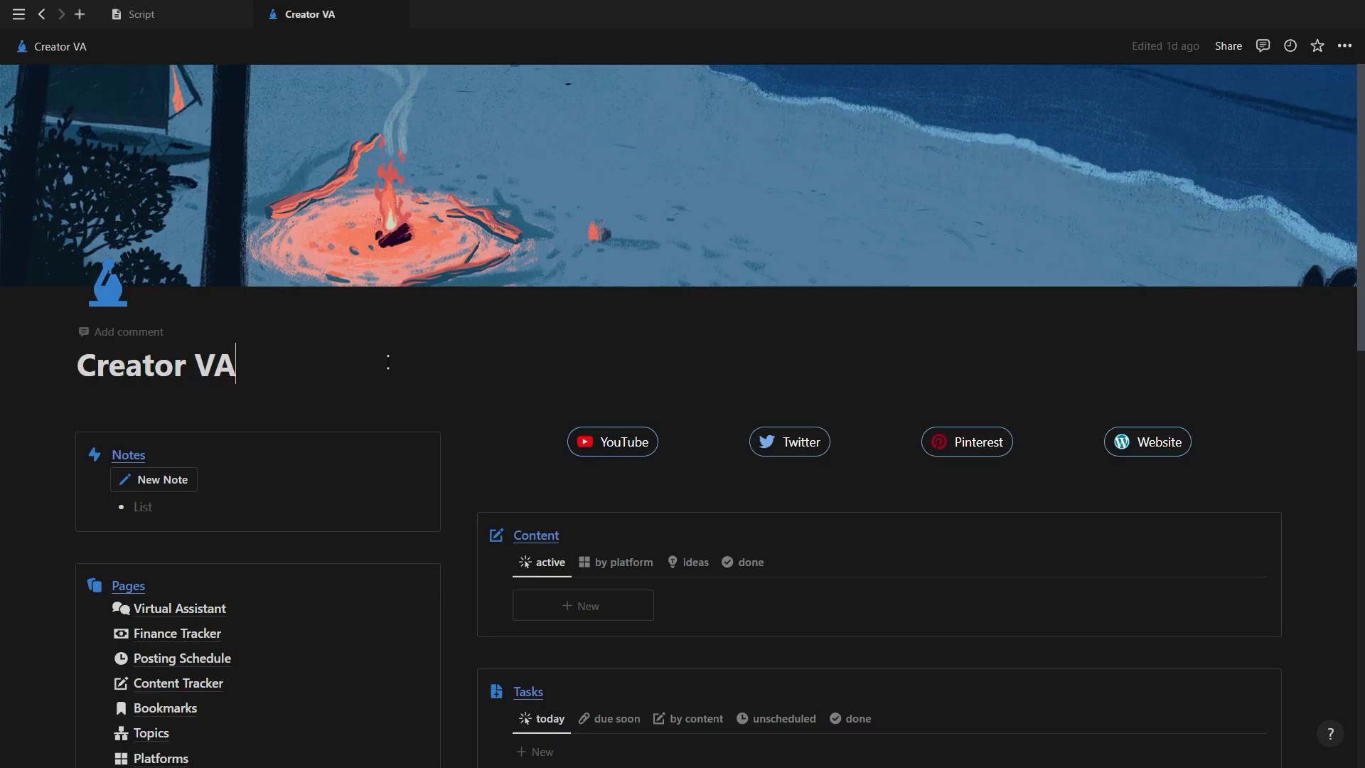
key(Return)
key(ctrl+v)
click(440, 473)
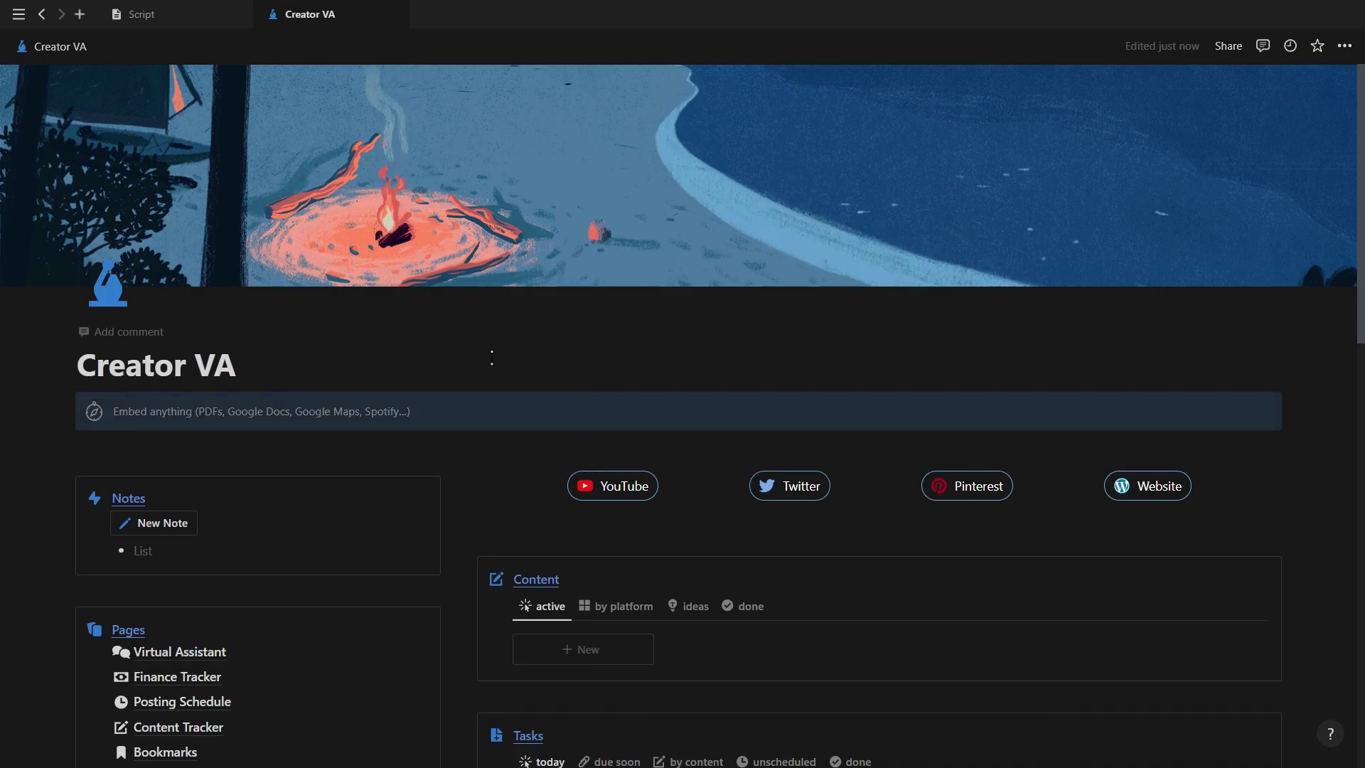
drag(498, 402, 648, 641)
drag(783, 489, 1271, 456)
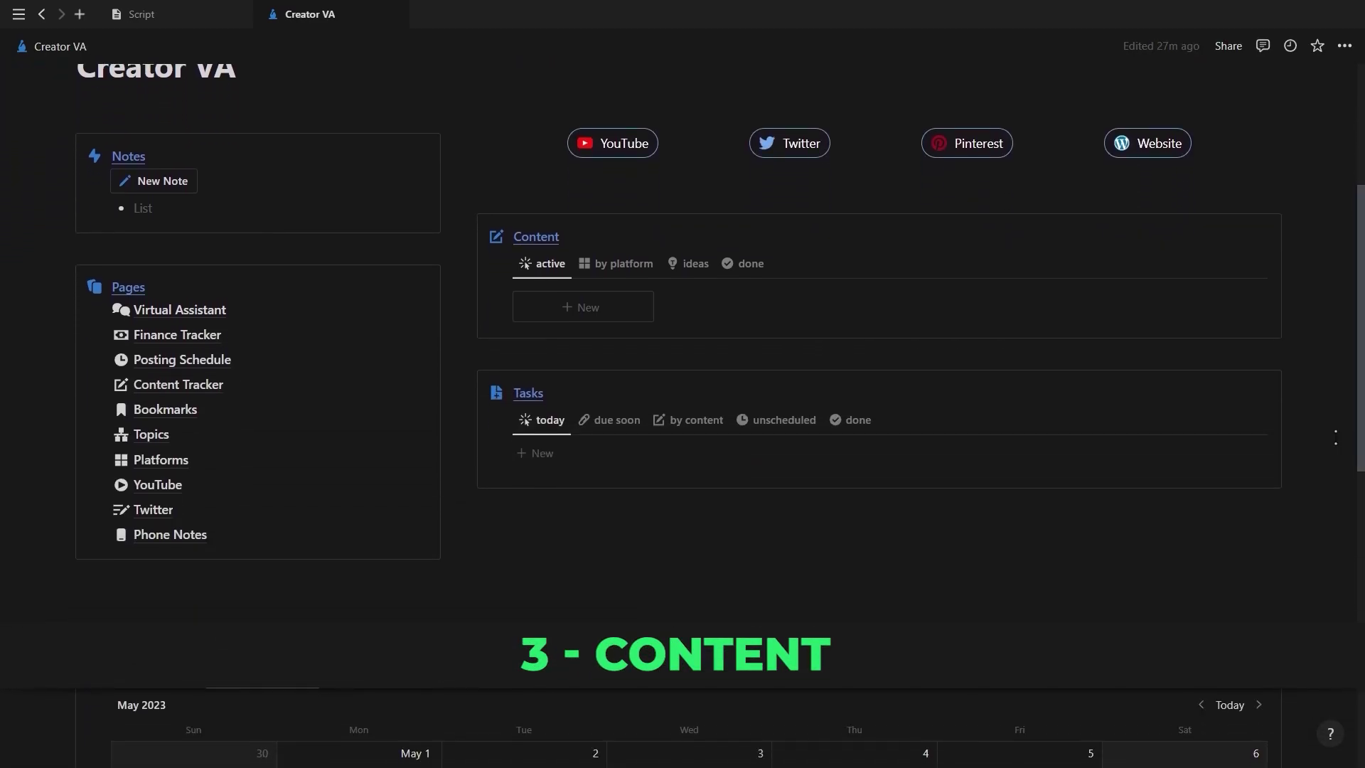
mouse_move(543, 263)
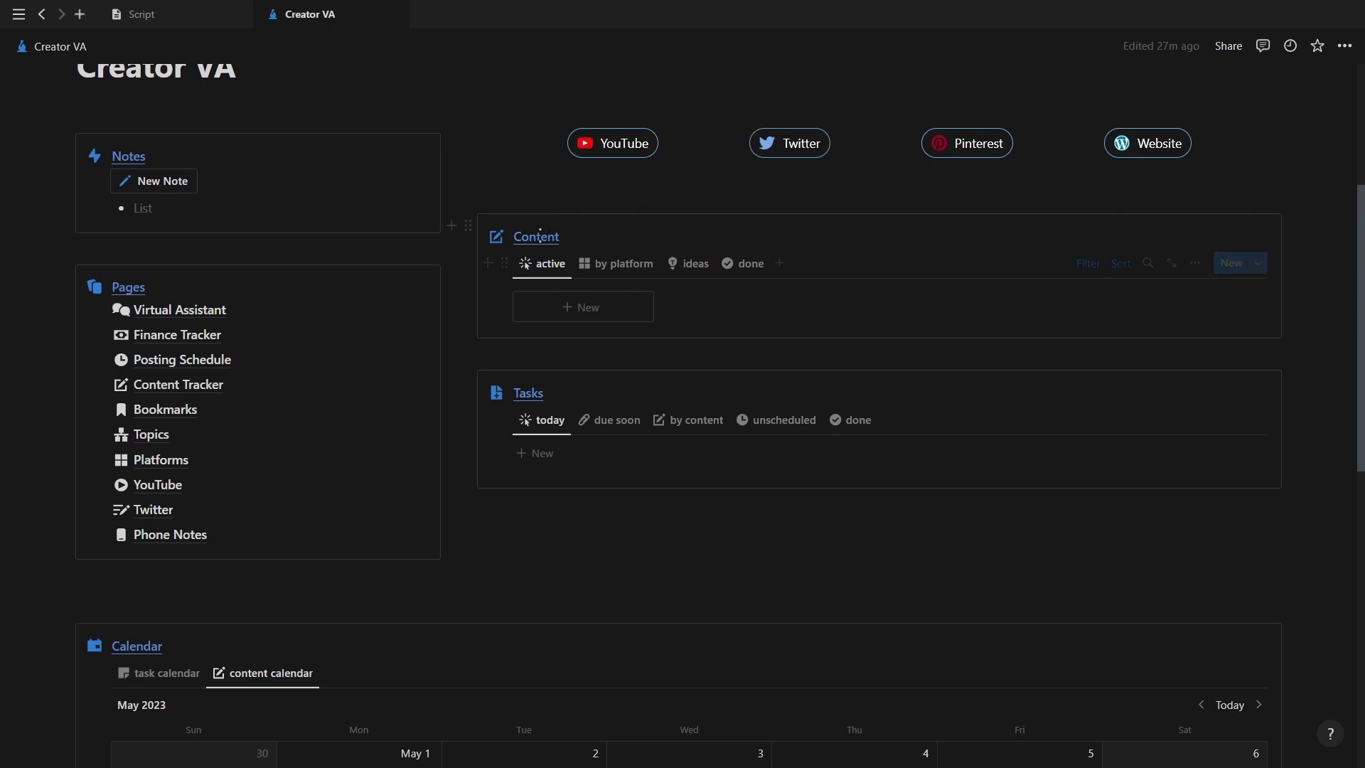
Step: Browse the Content database's by-platform, ideas and done views, ending on ideas
click(616, 270)
click(694, 270)
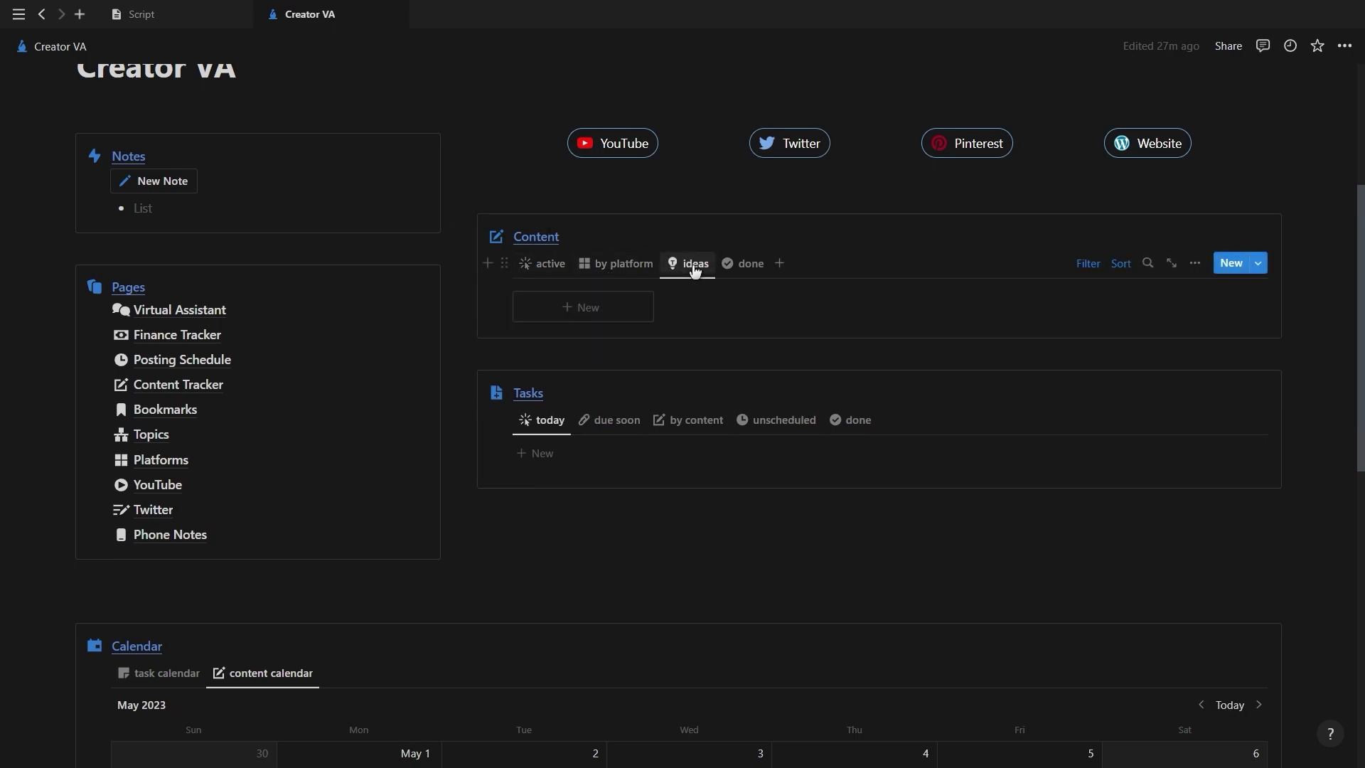
click(741, 273)
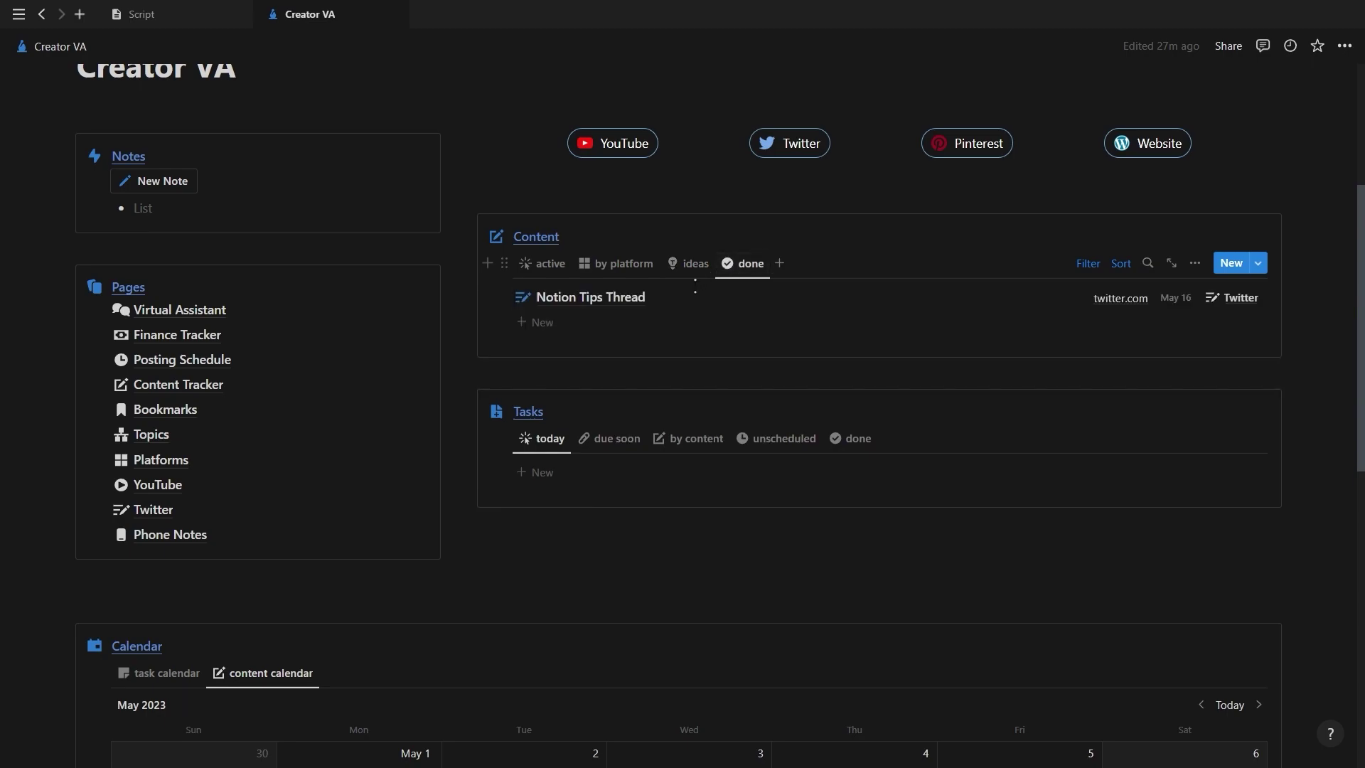
click(679, 267)
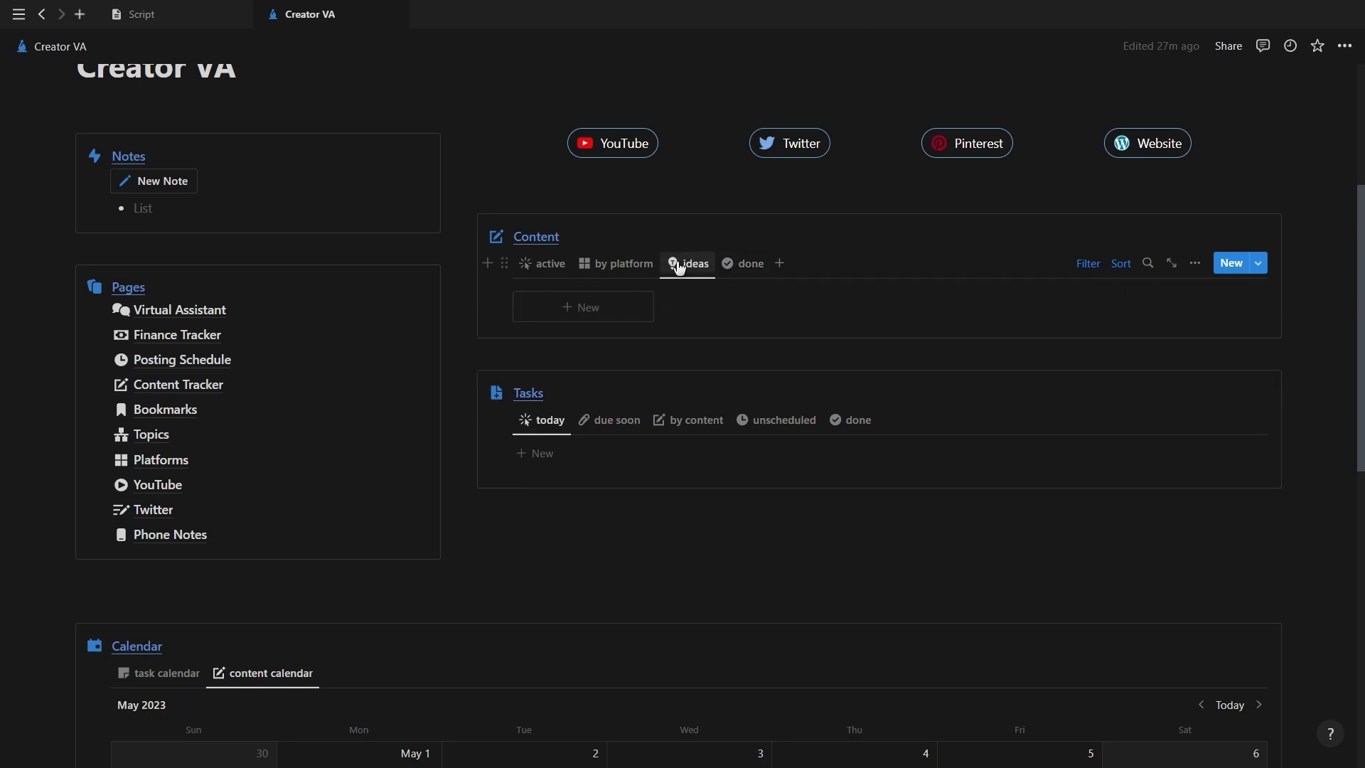
Step: Add the 10 Notion Tips Video idea: YouTube template, May 25, 2023, Tips & Tricks
click(577, 310)
text(10 Notion Tips Video)
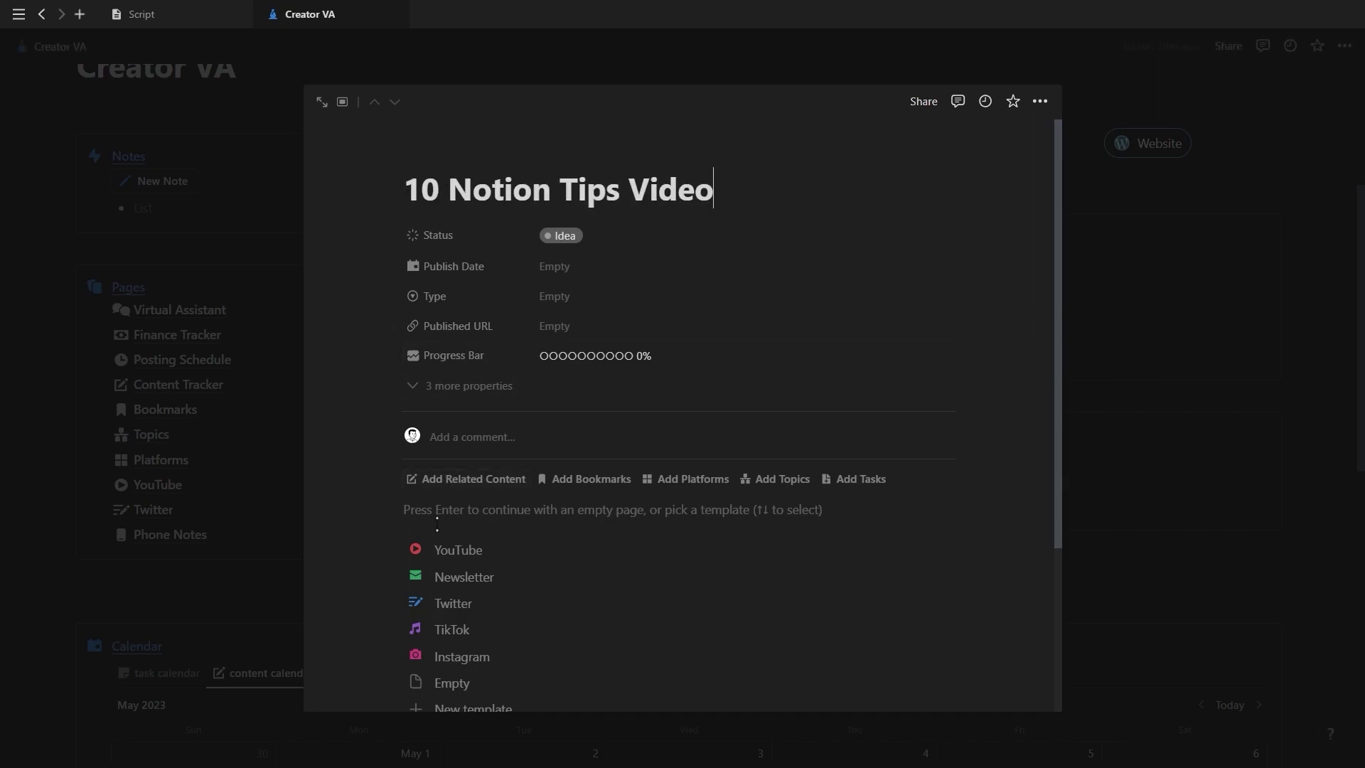
click(457, 551)
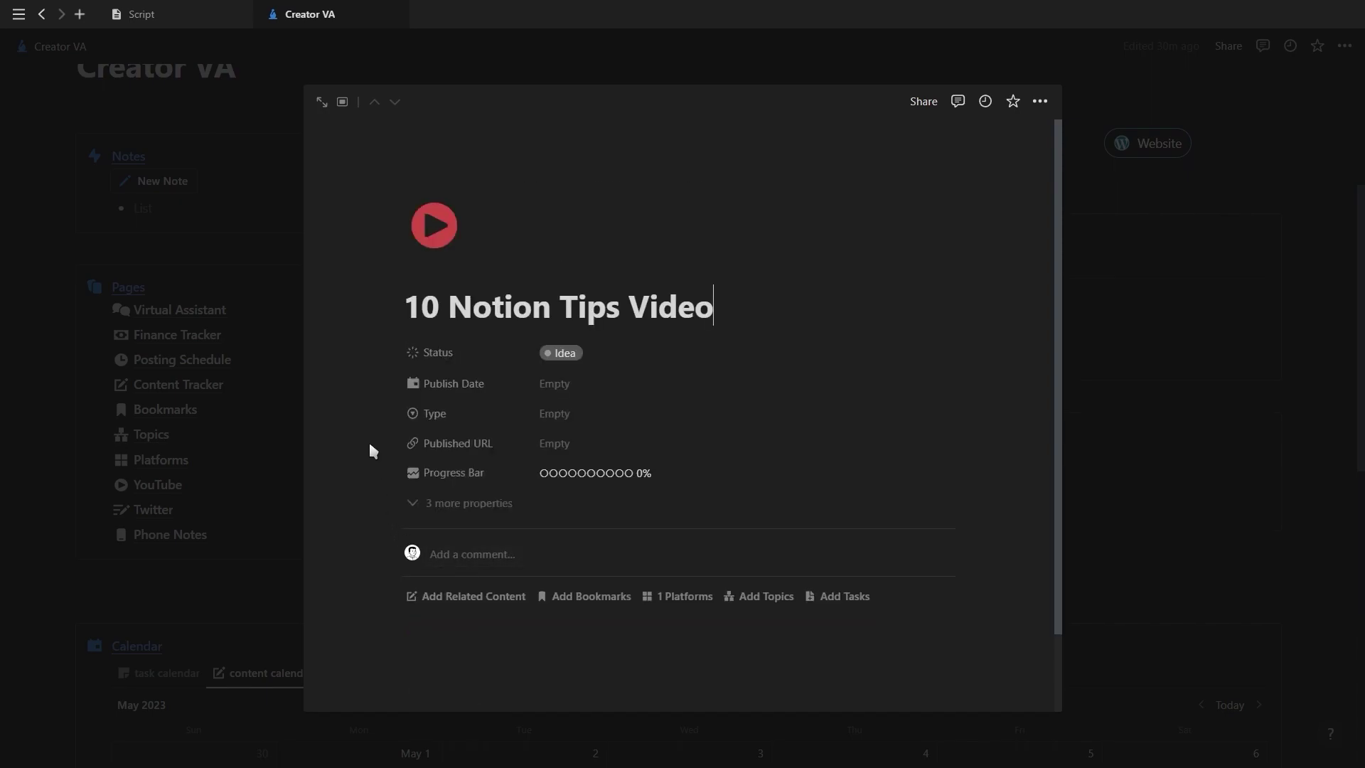
click(557, 388)
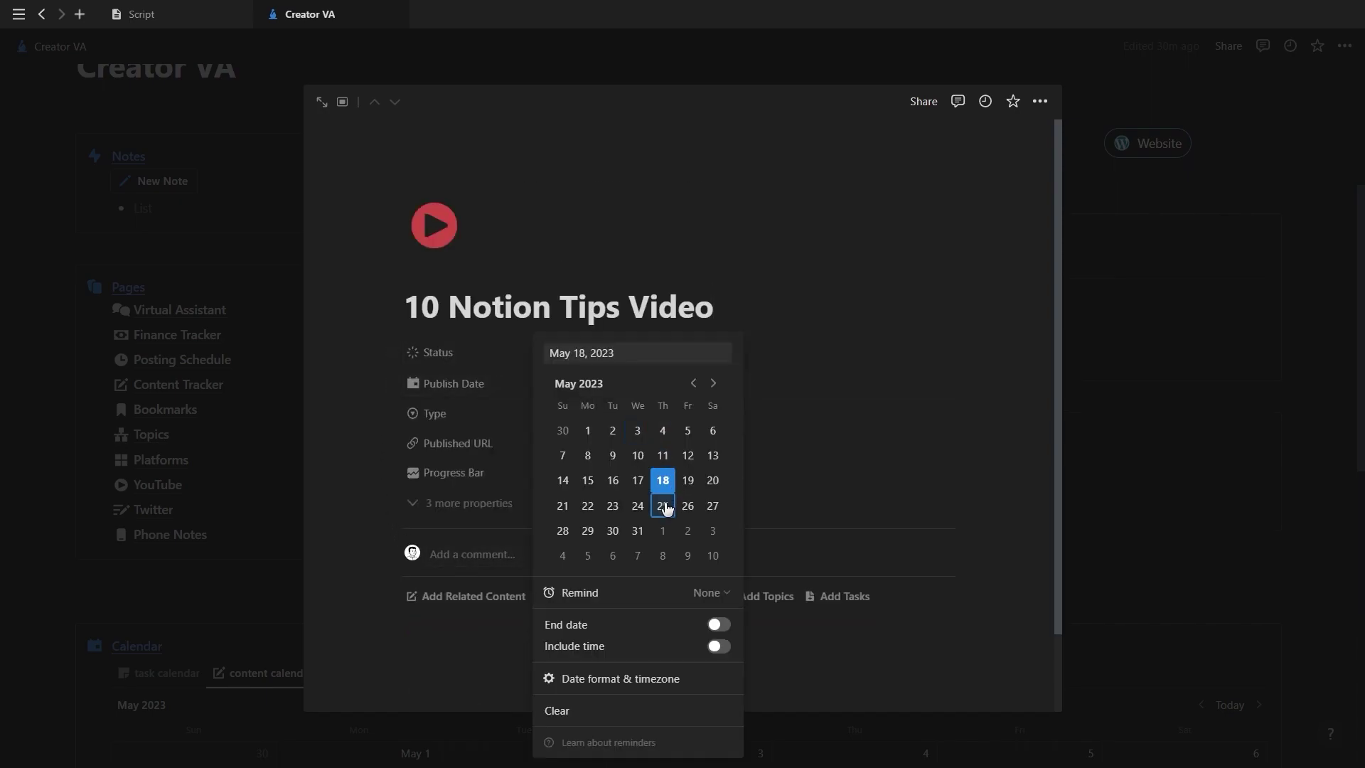
click(439, 369)
click(561, 415)
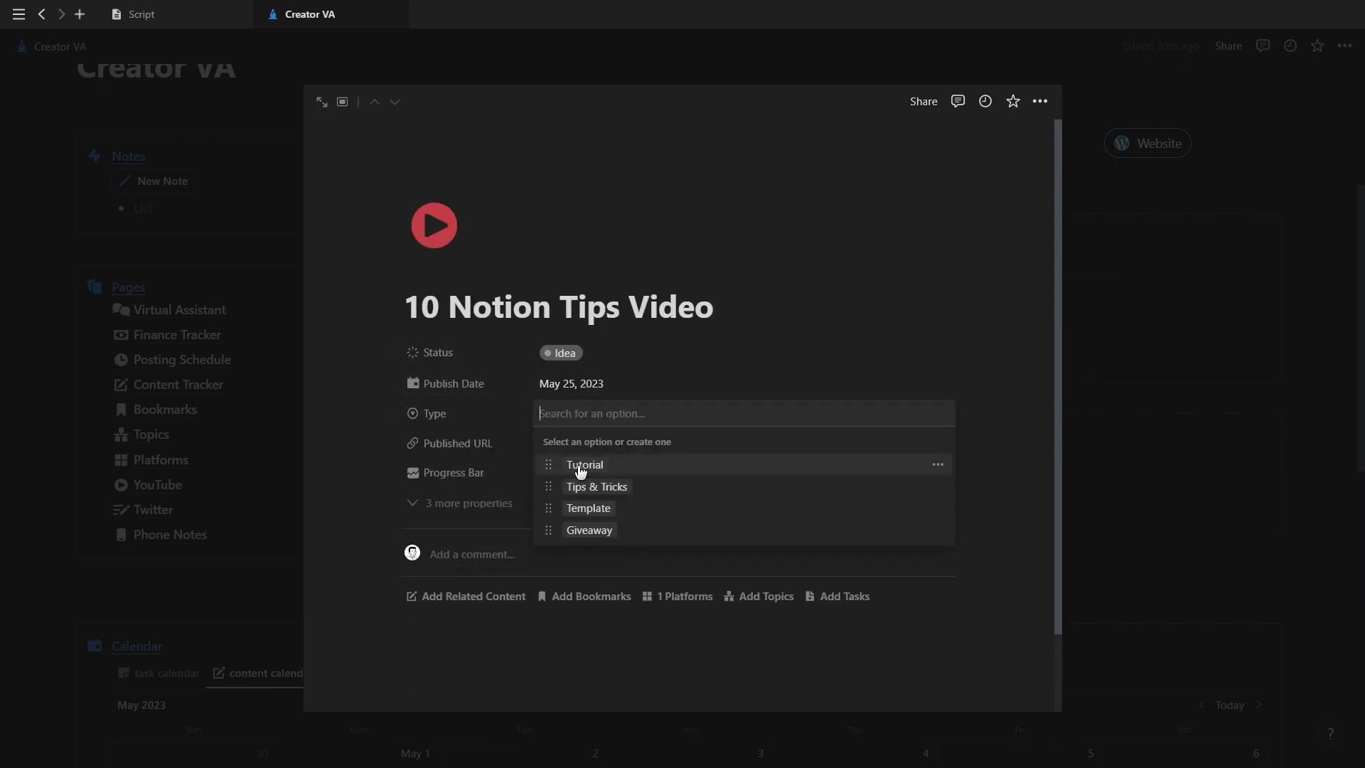
click(598, 491)
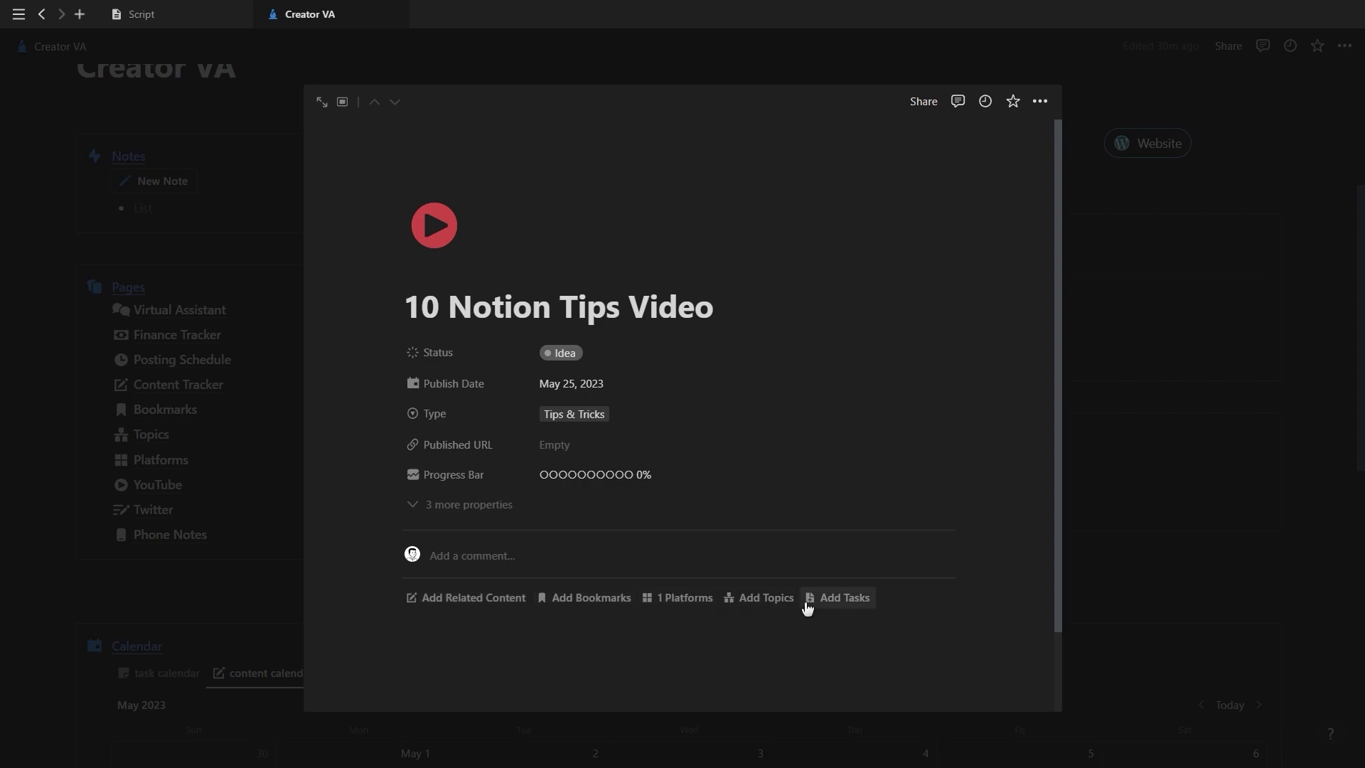
click(224, 485)
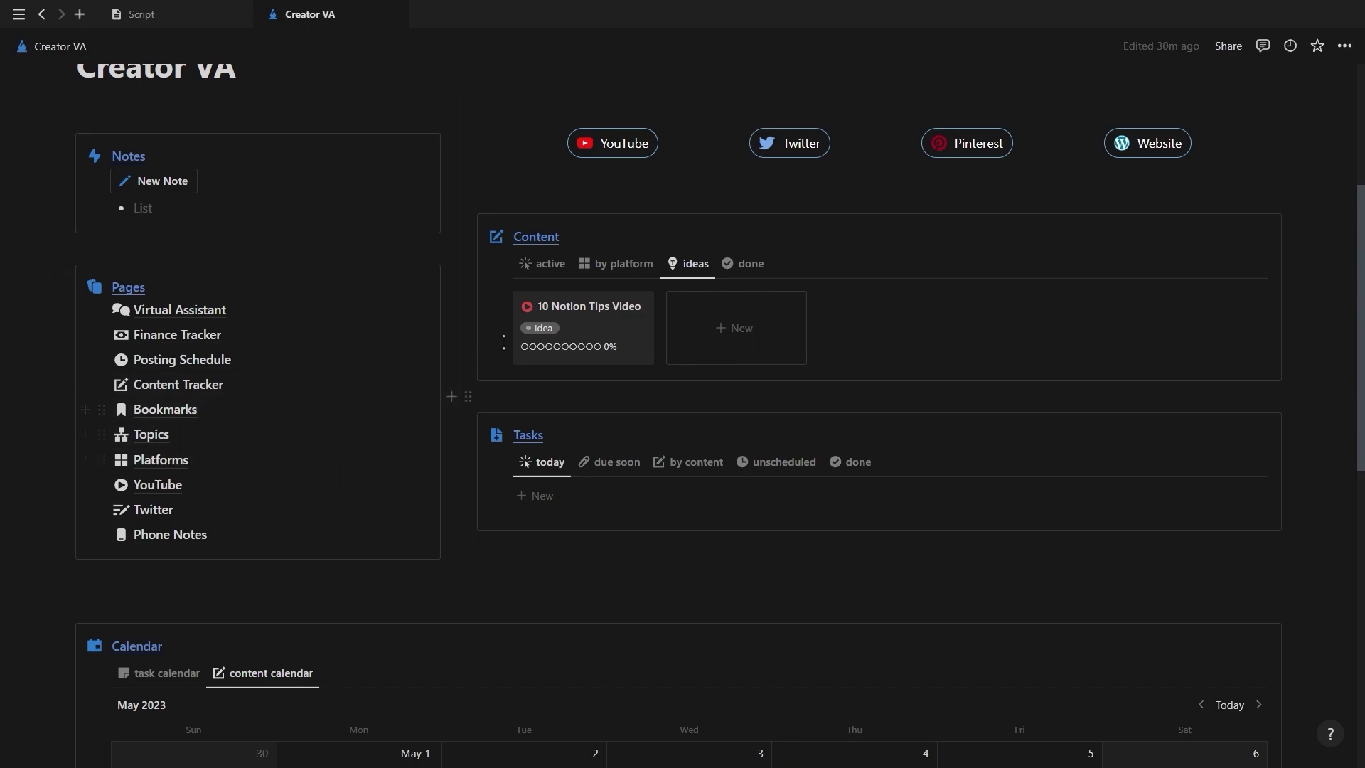
Step: Link the Notion Tips Thread as the video's related content
click(559, 312)
scroll(455, 512, down, 3)
scroll(462, 476, down, 1)
click(466, 455)
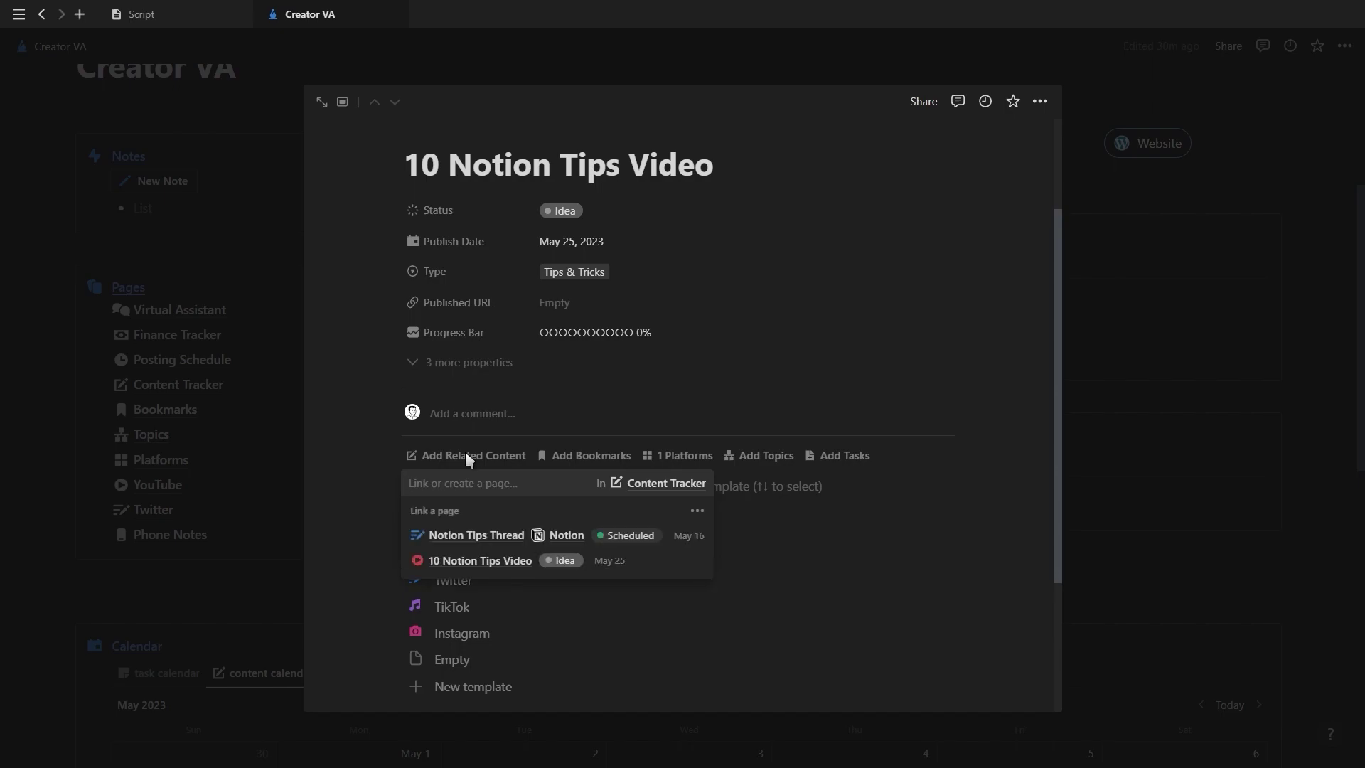
click(483, 538)
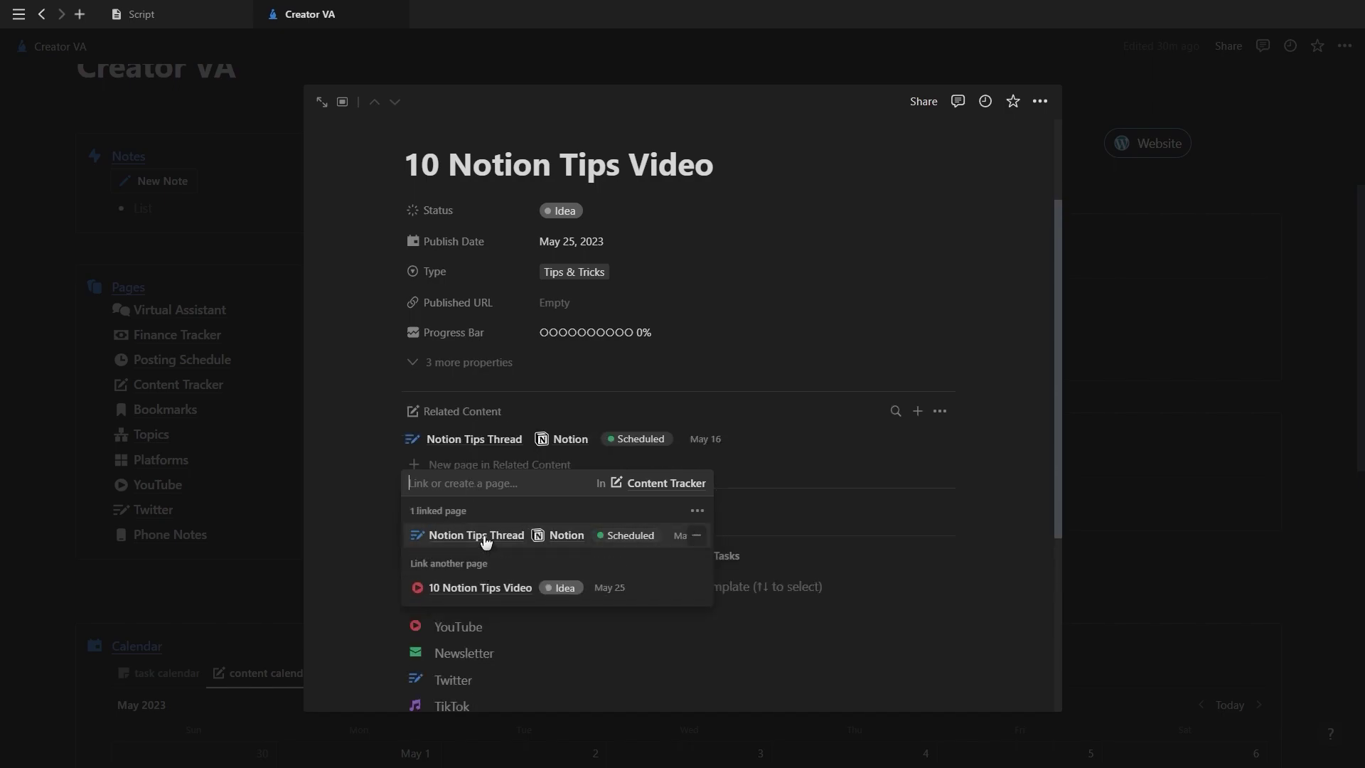
click(350, 439)
Step: Add the 15 Notion Tips Thread as the video's bookmark
scroll(350, 432, down, 1)
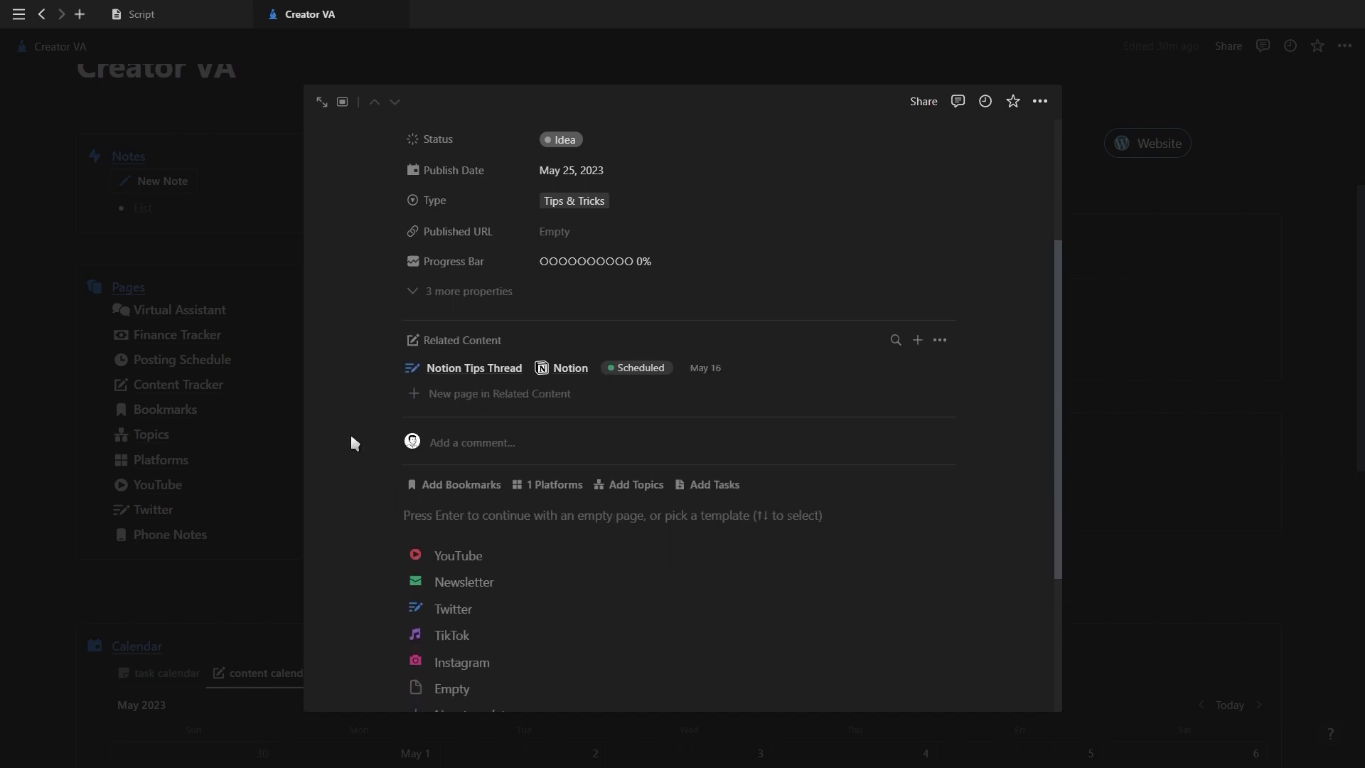
click(457, 487)
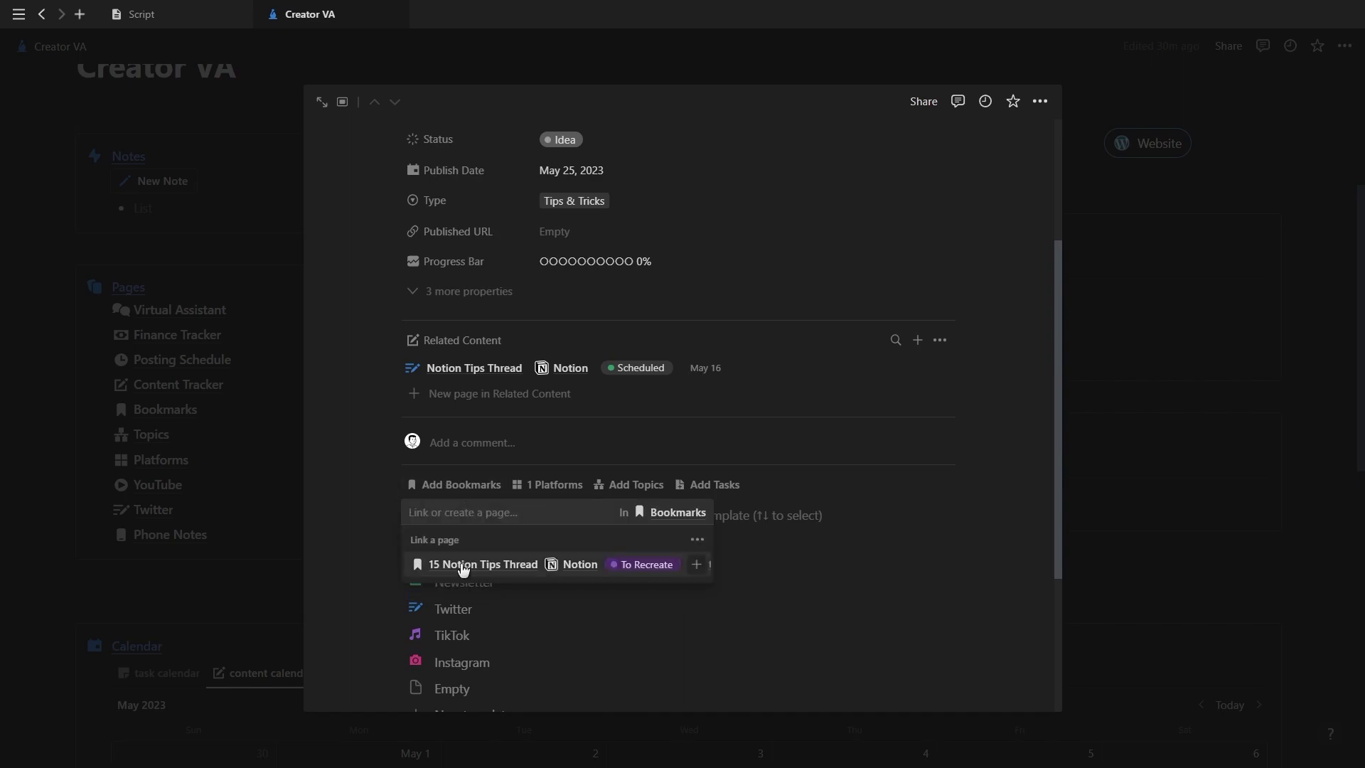
click(486, 568)
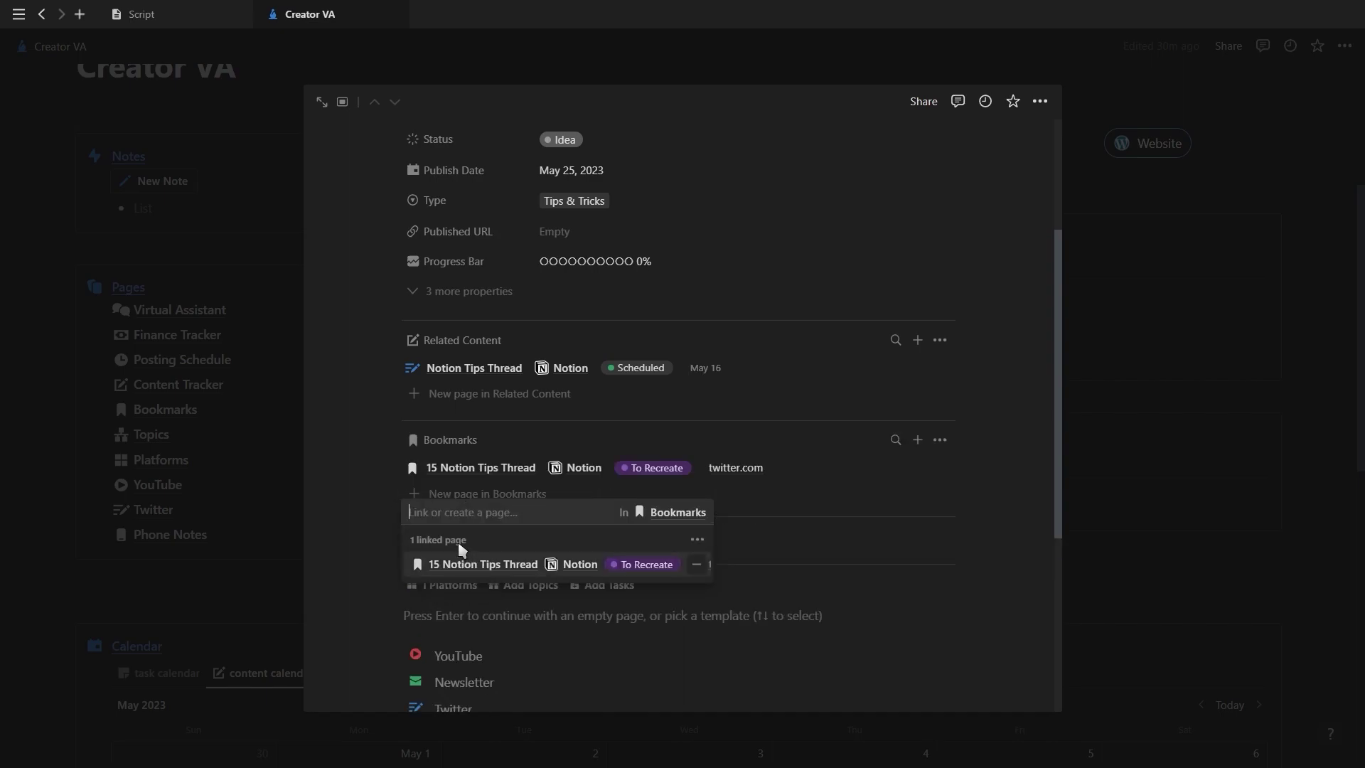
click(350, 469)
Step: Check the video's linked platform and add the Notion topic
scroll(354, 466, down, 2)
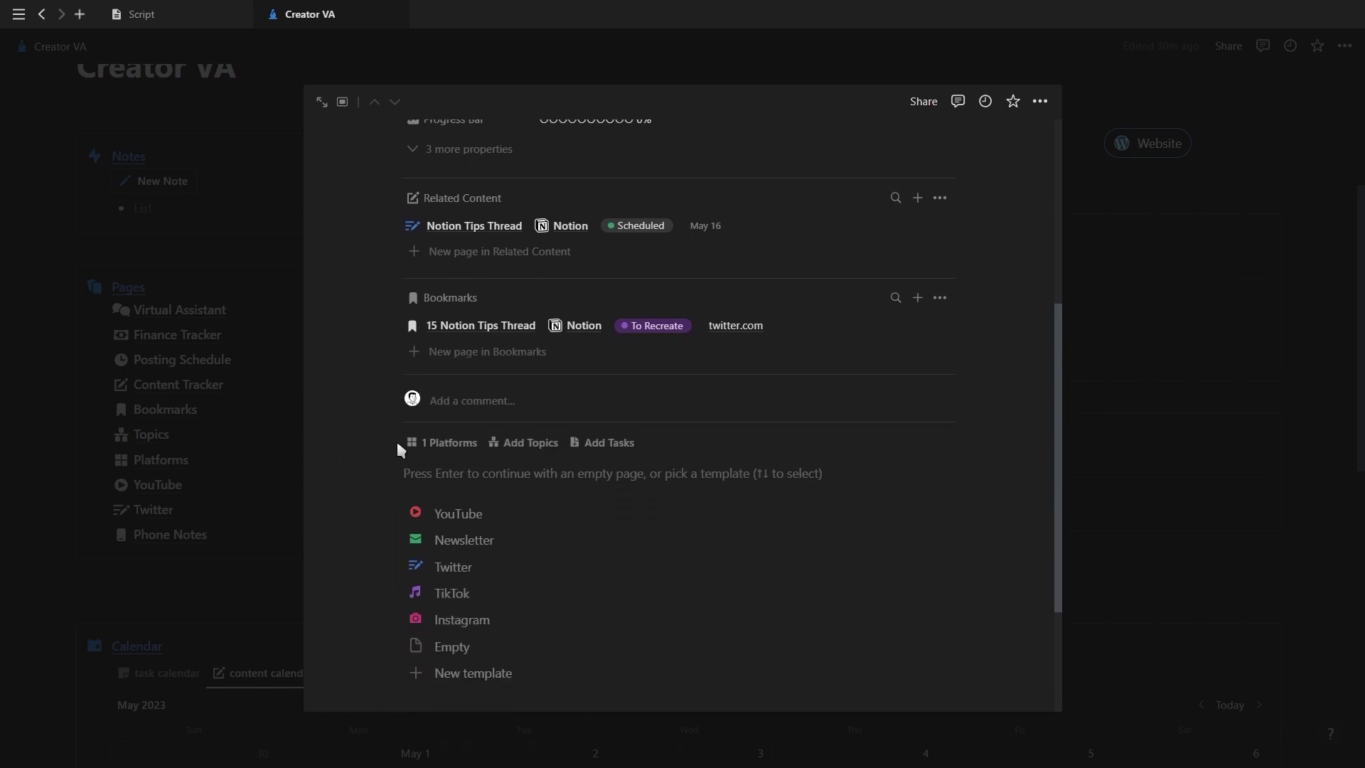
click(438, 449)
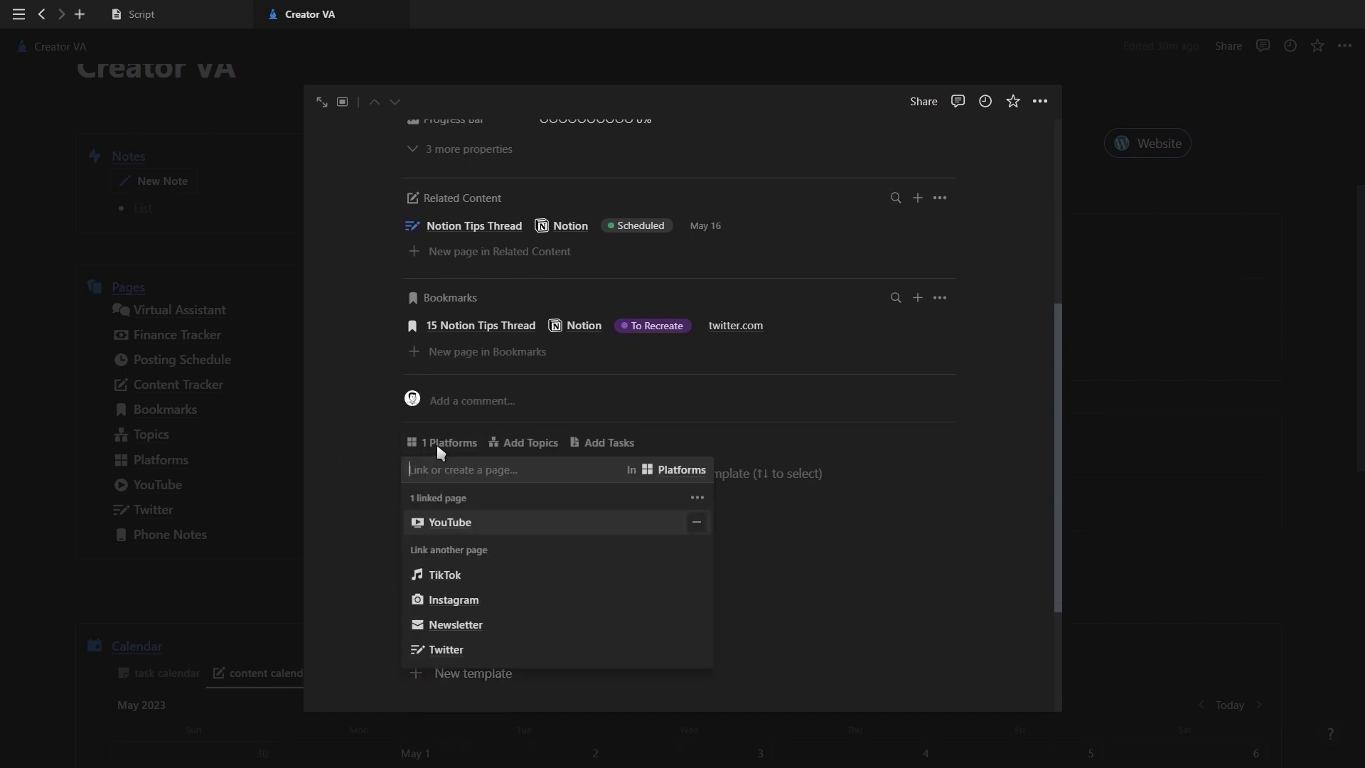
mouse_move(452, 522)
click(378, 514)
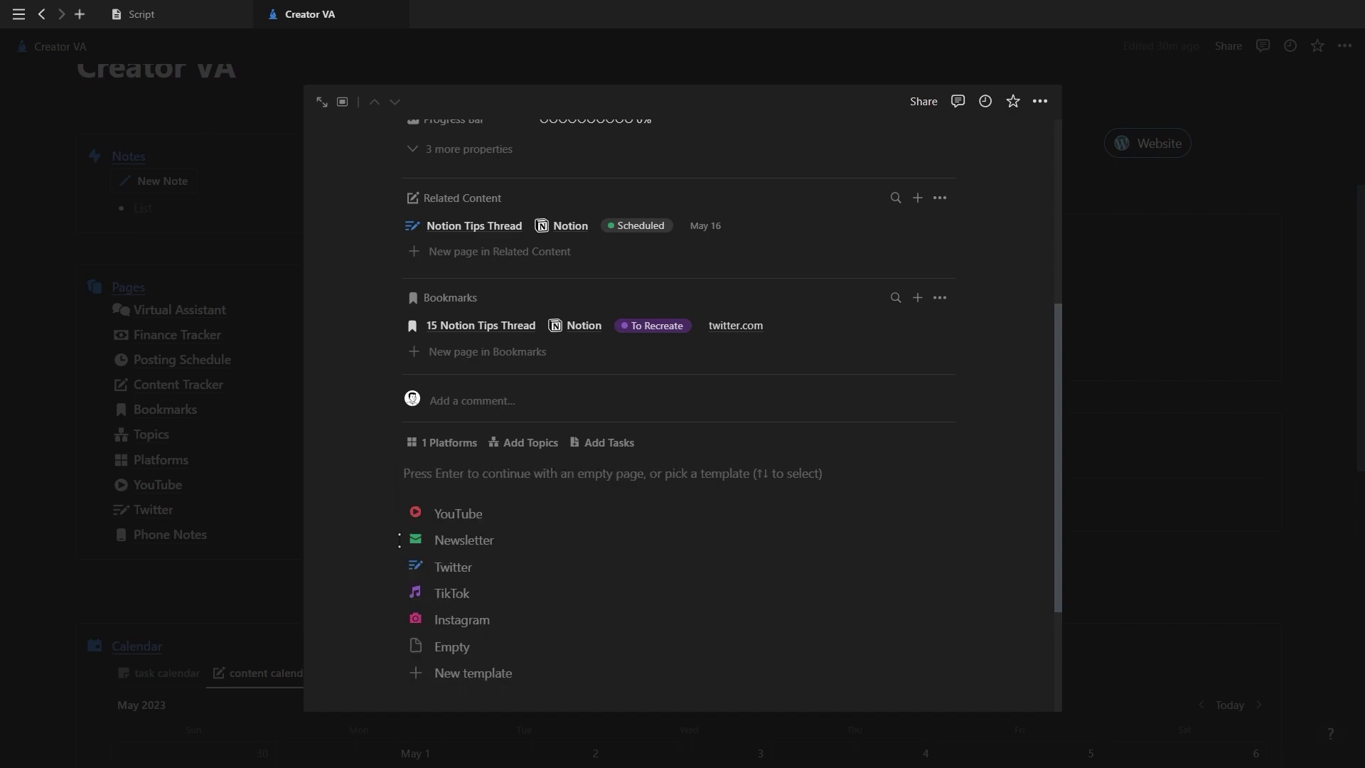
click(508, 444)
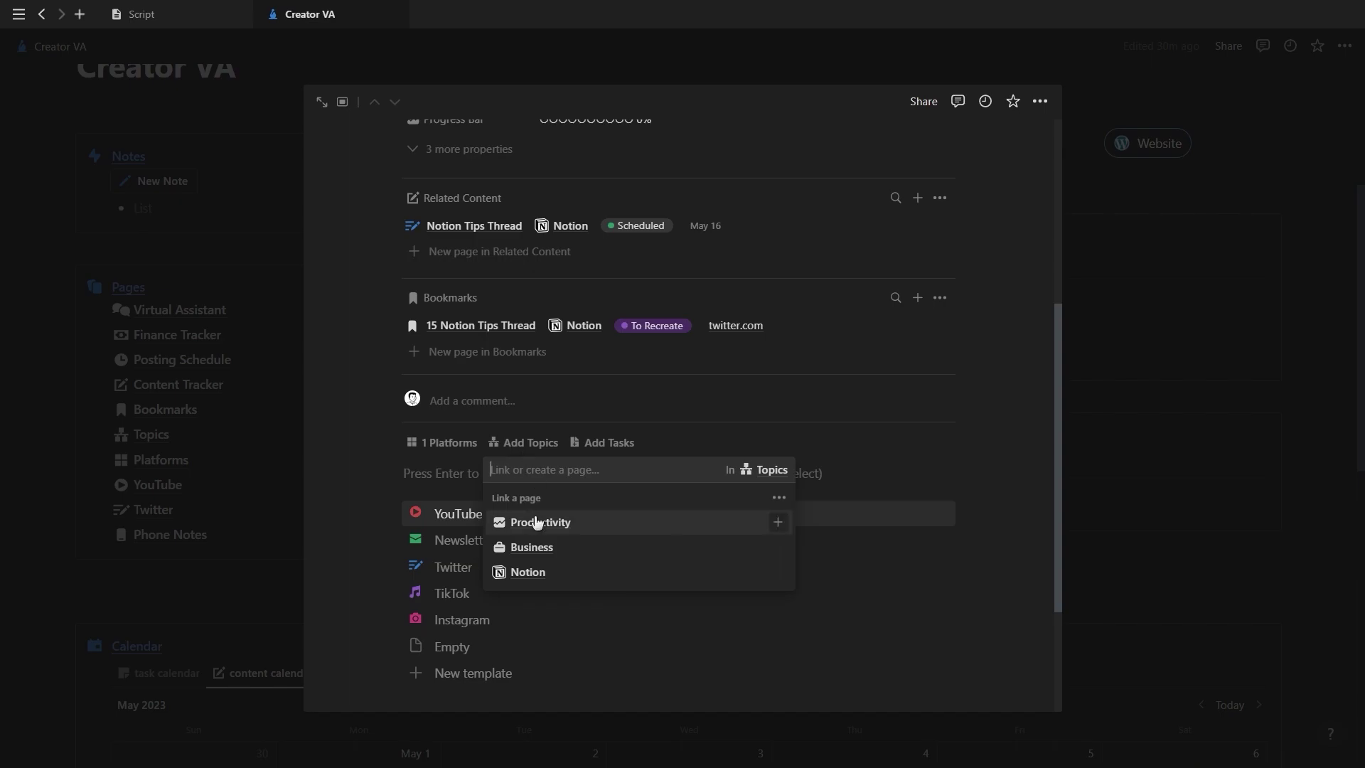
click(536, 573)
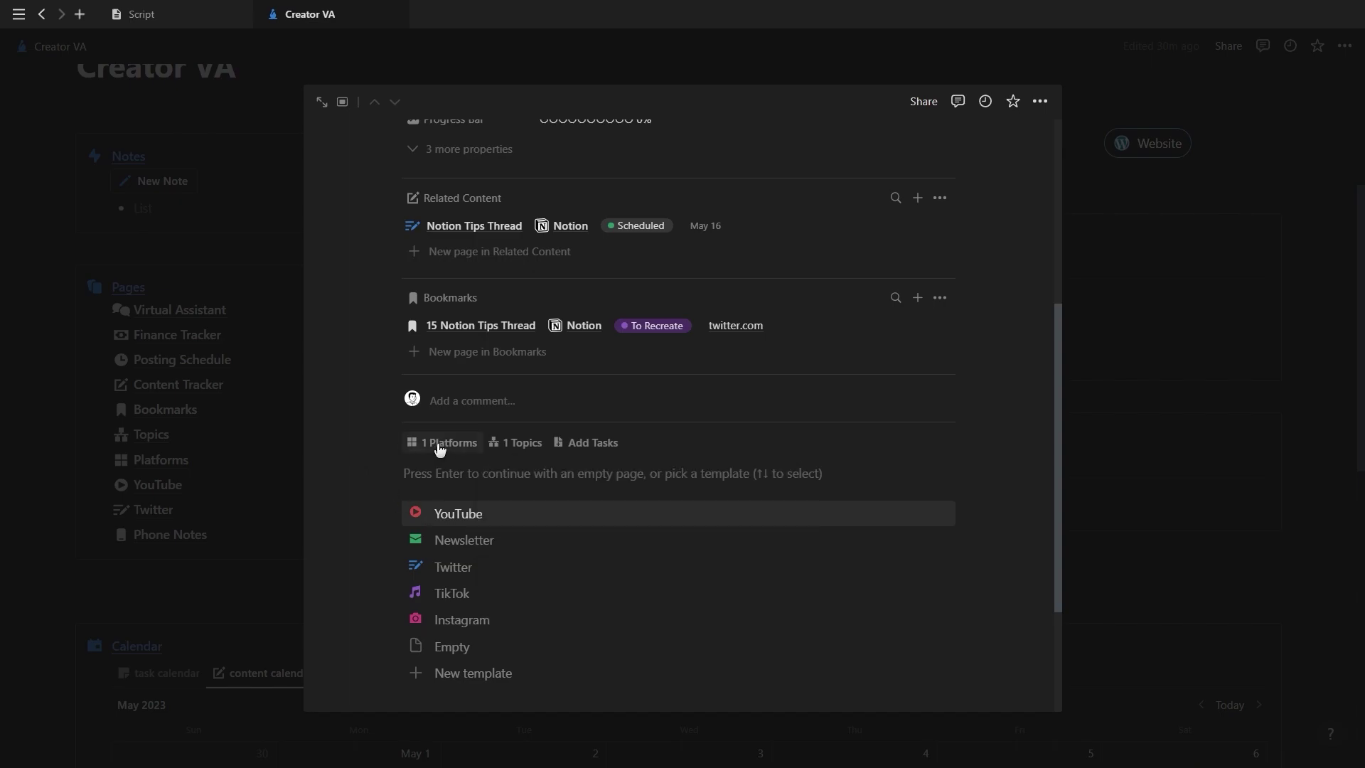
Step: Set the 10 Notion Tips Video status to Creating, then view active and by-platform content
click(589, 443)
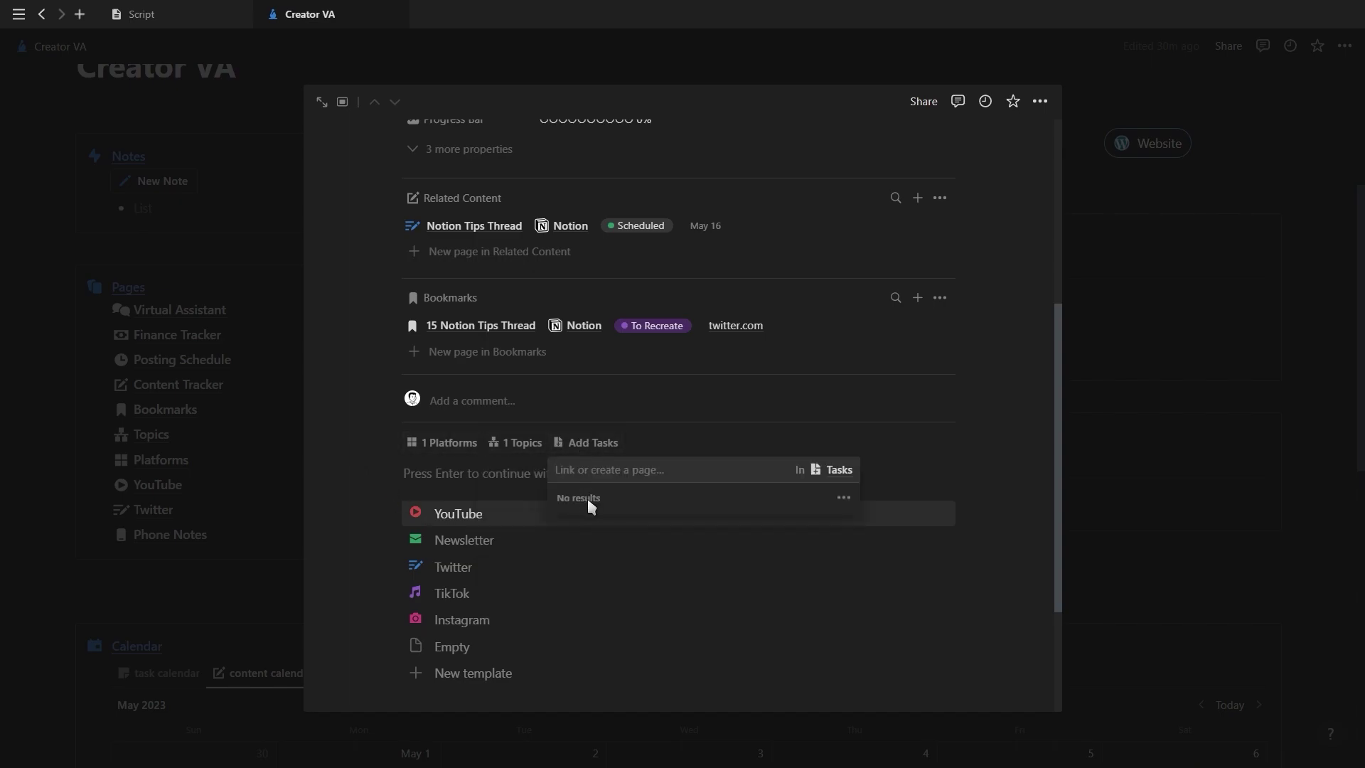
key(Escape)
scroll(356, 416, up, 5)
click(216, 383)
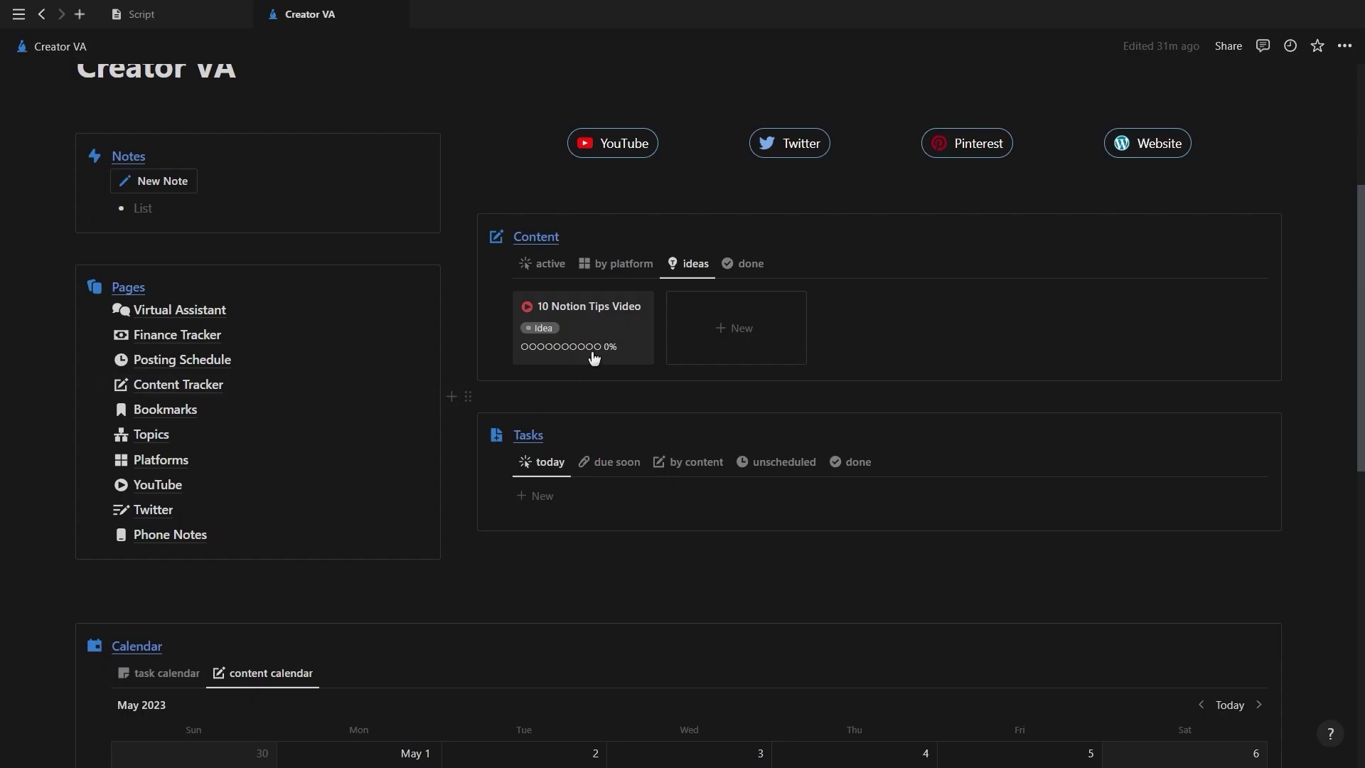
click(544, 330)
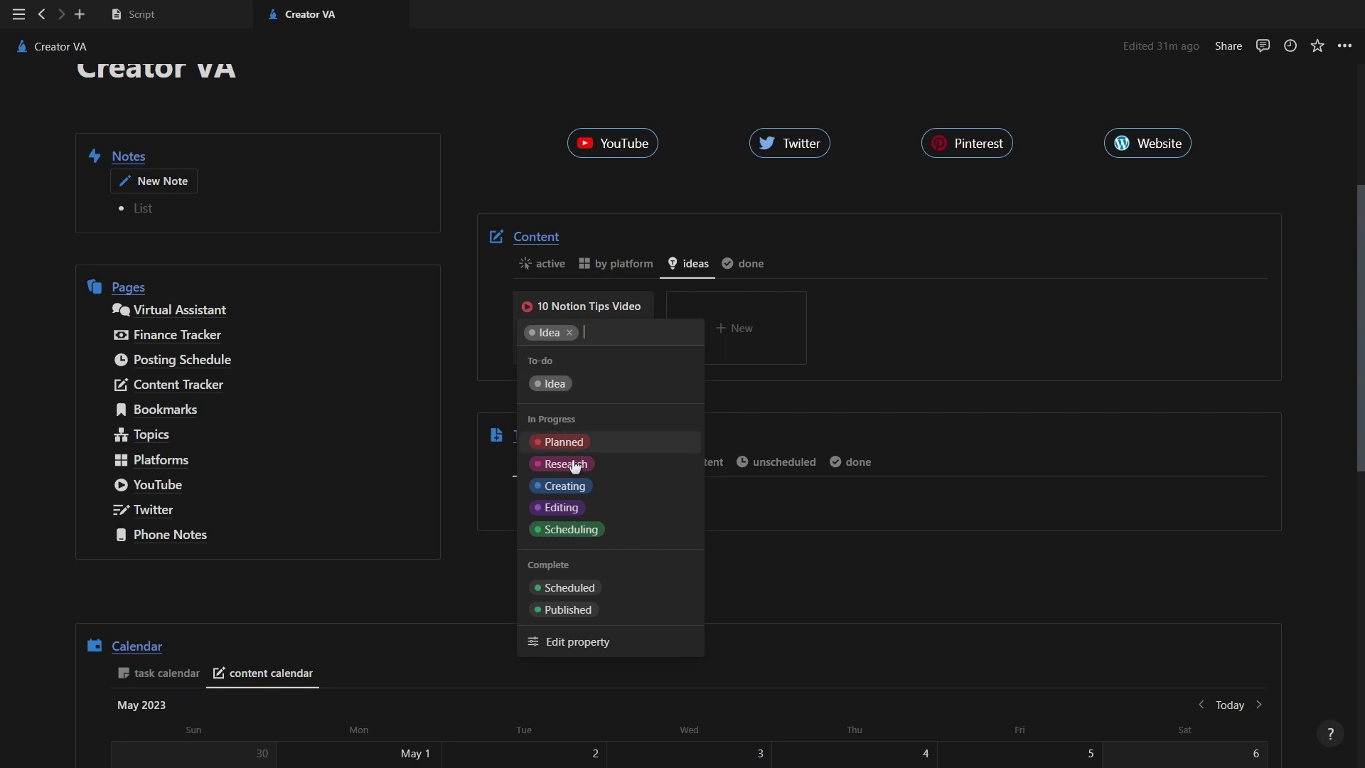
click(565, 486)
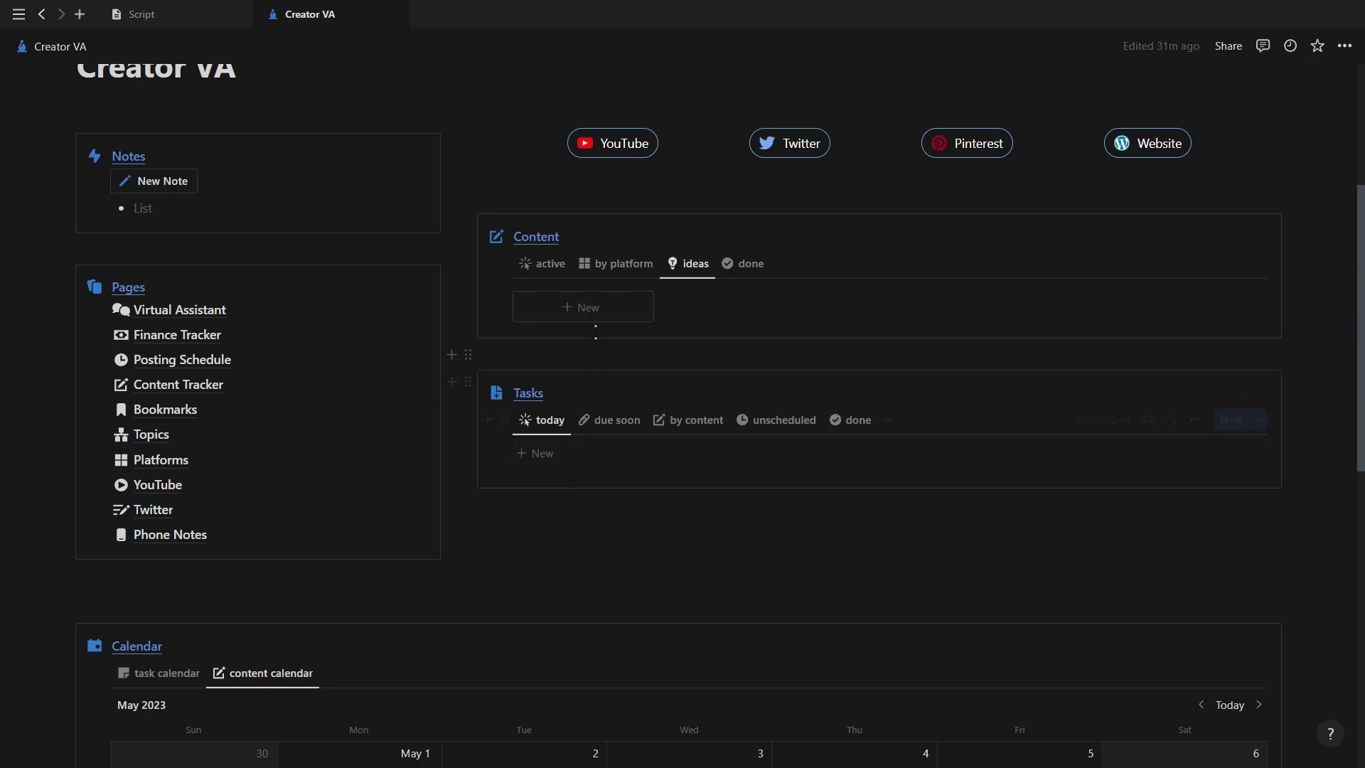
click(540, 266)
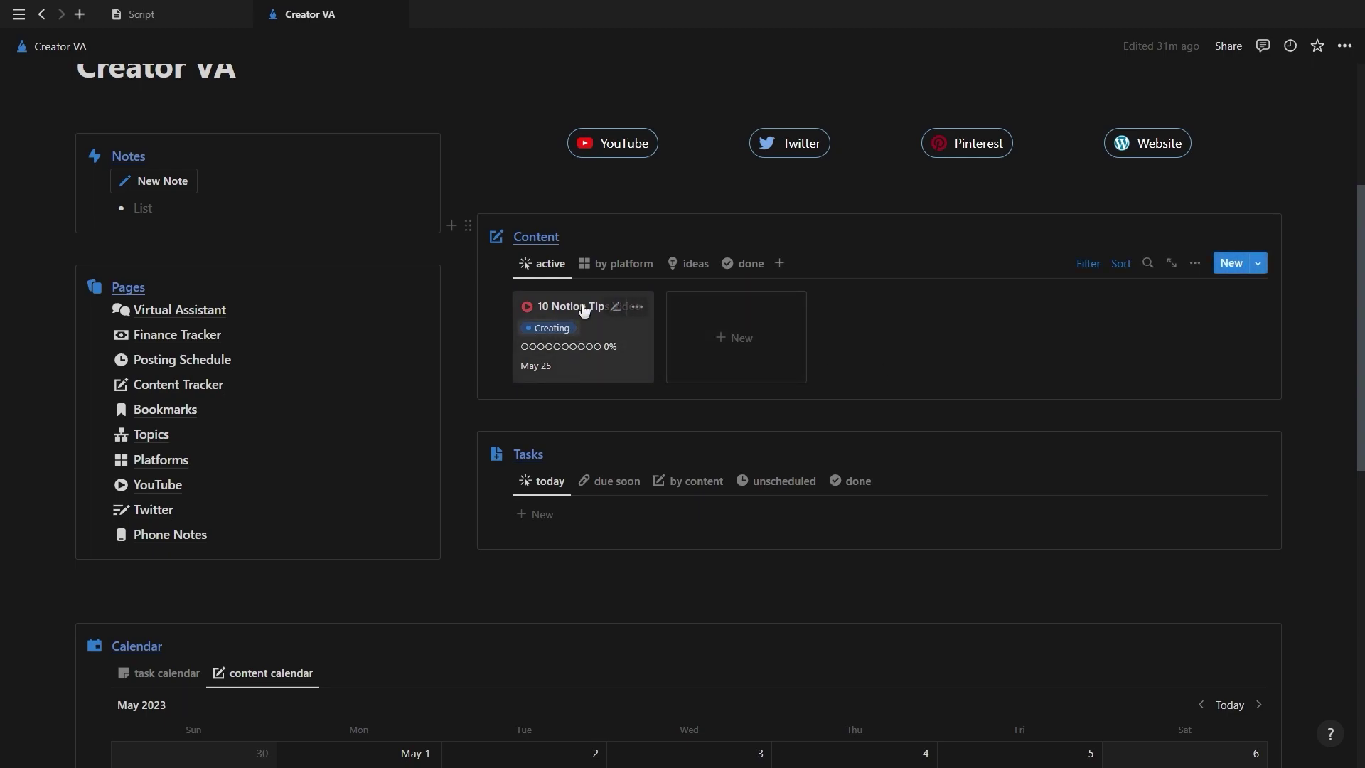
click(612, 264)
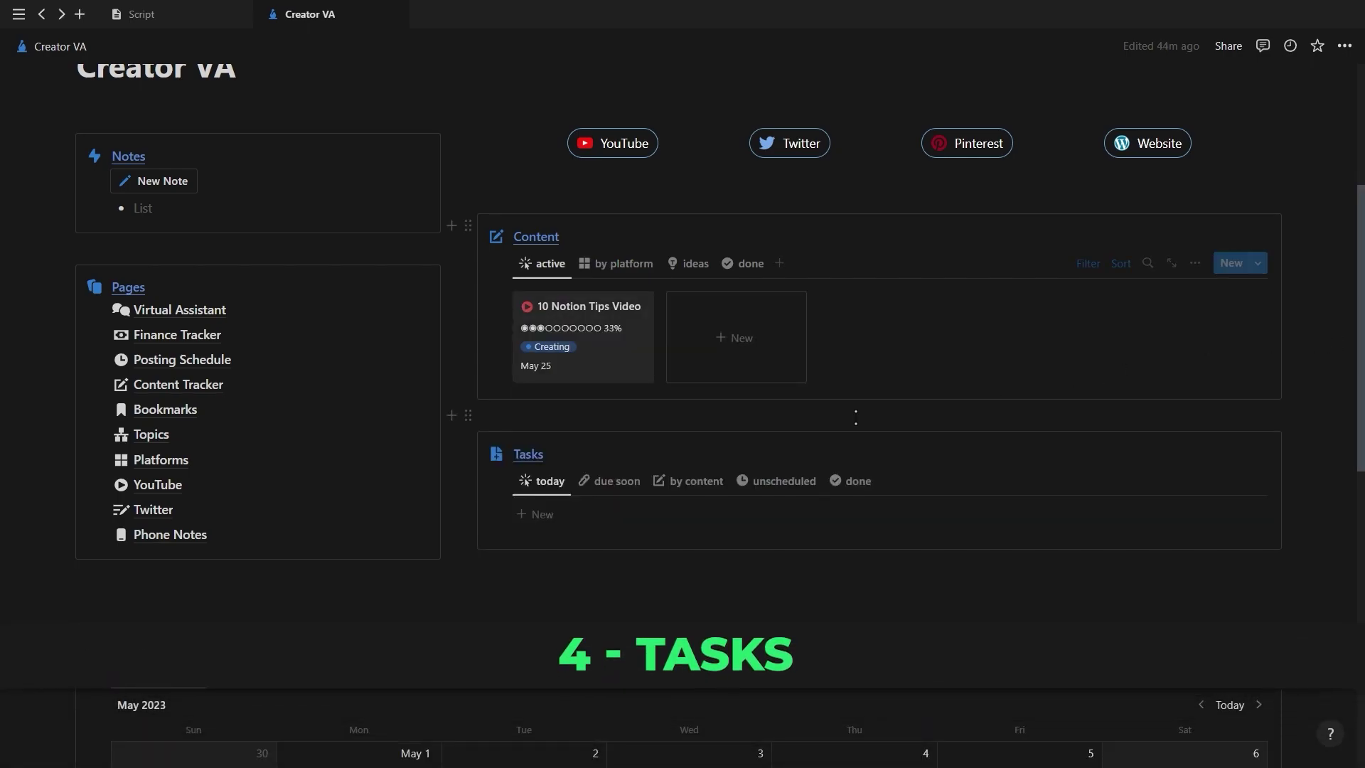
Step: Add a Record task using the YouTube template, linked to the 10 Notion Tips Video
click(579, 514)
text(Record)
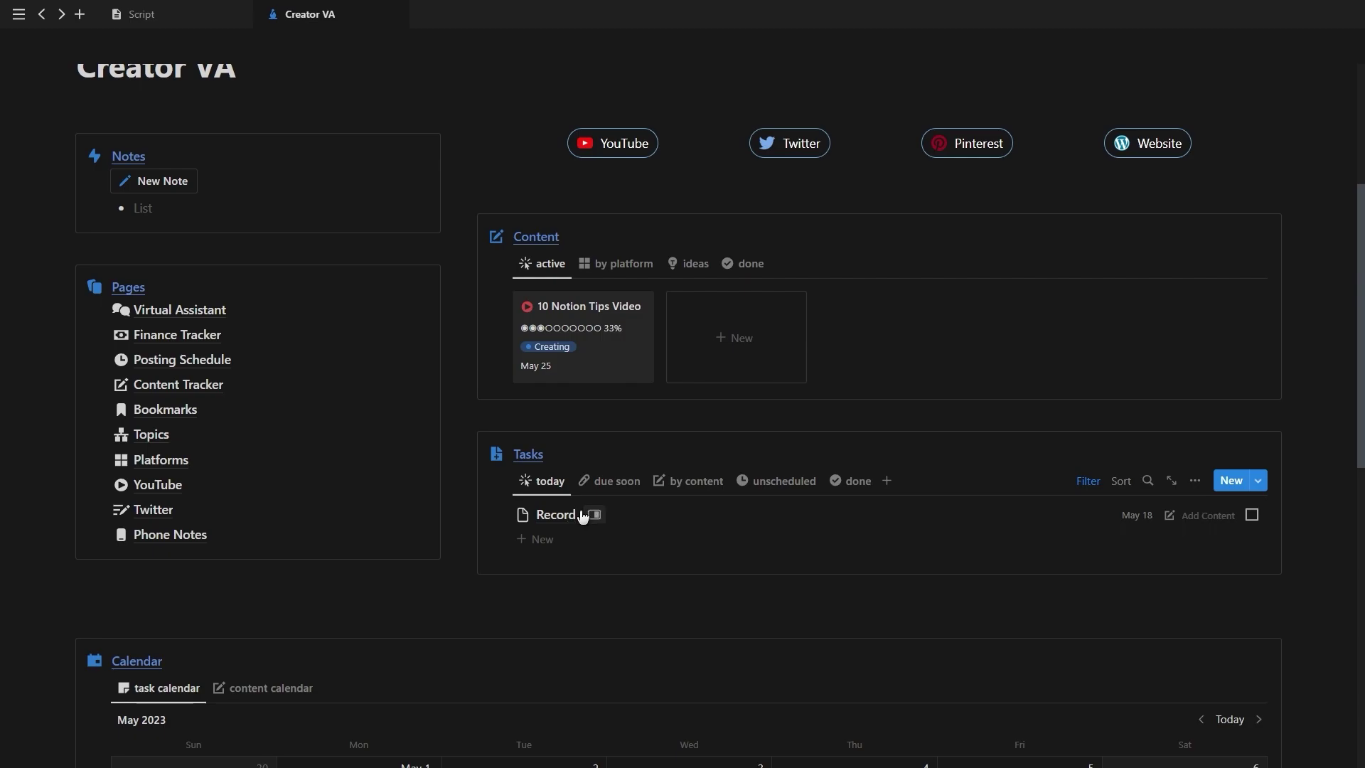
click(596, 515)
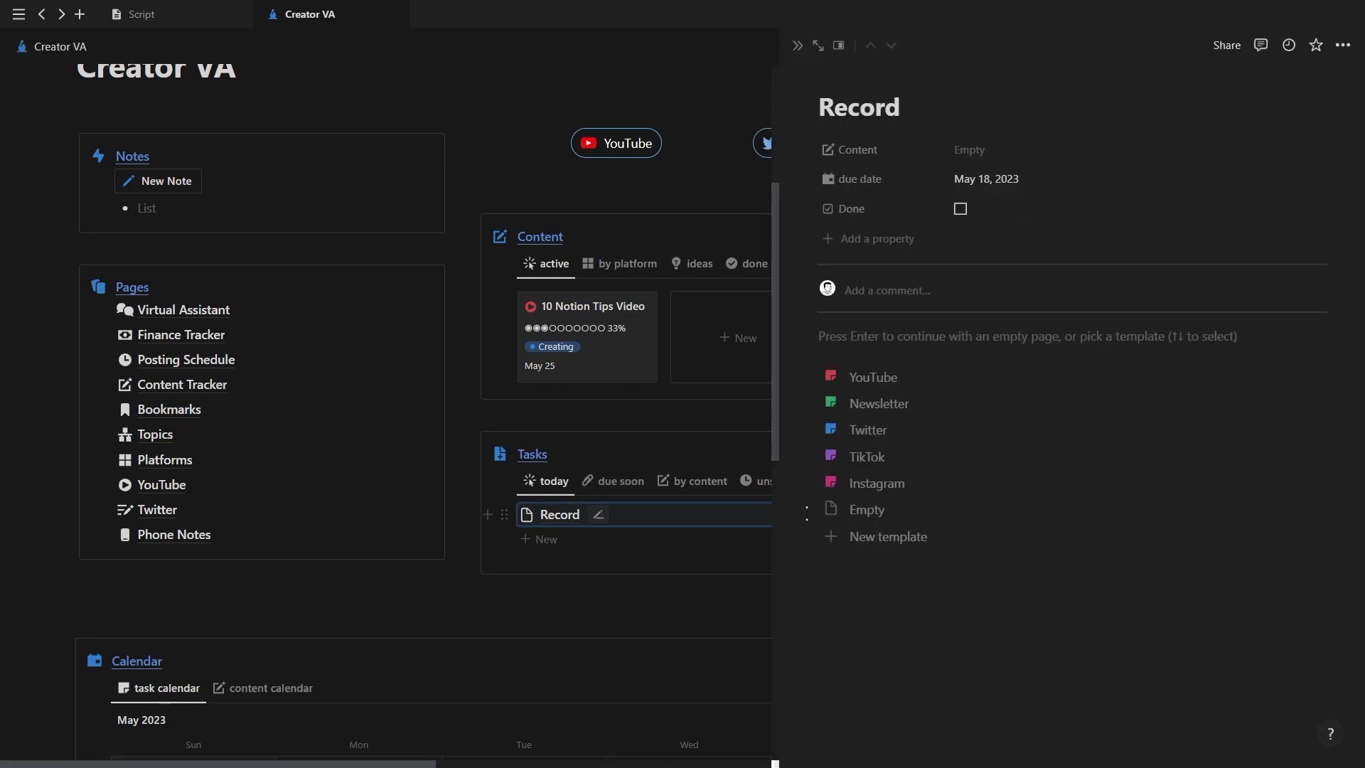
click(880, 379)
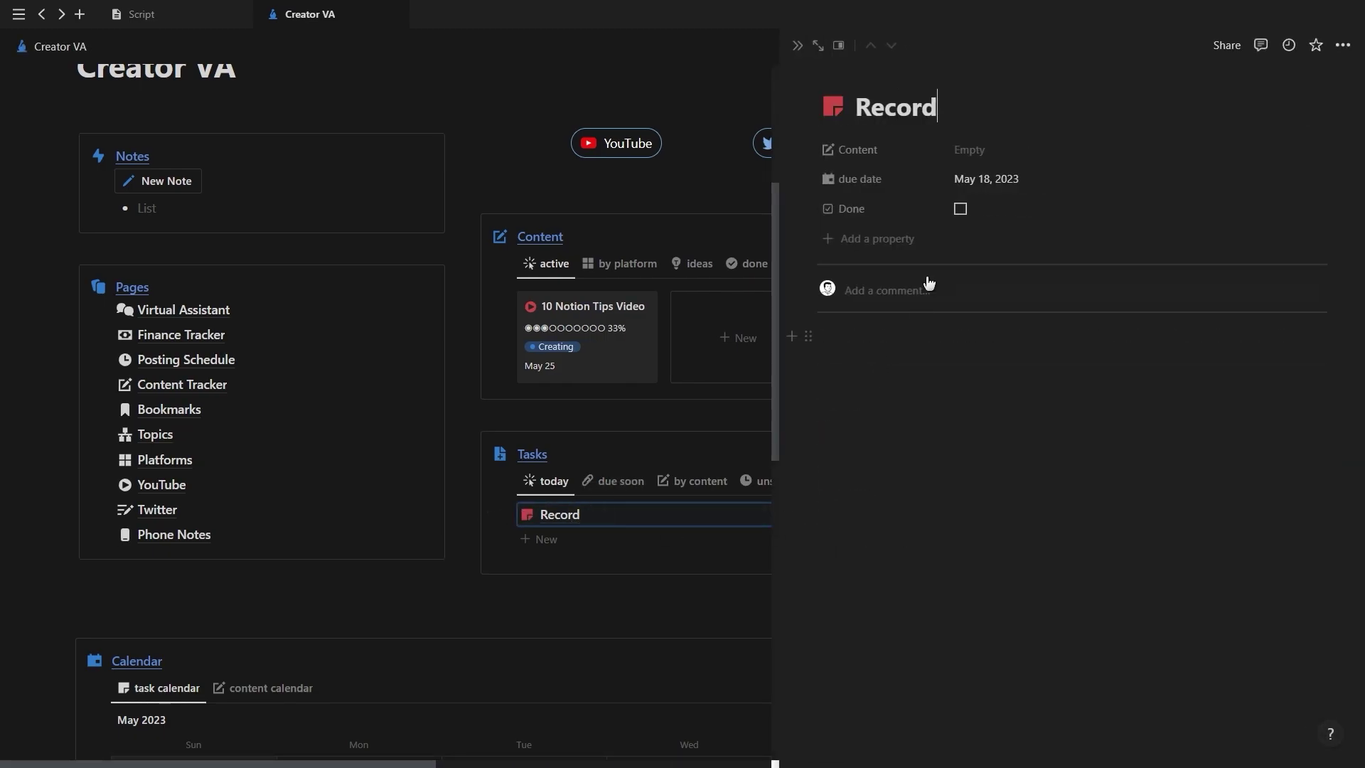
click(974, 151)
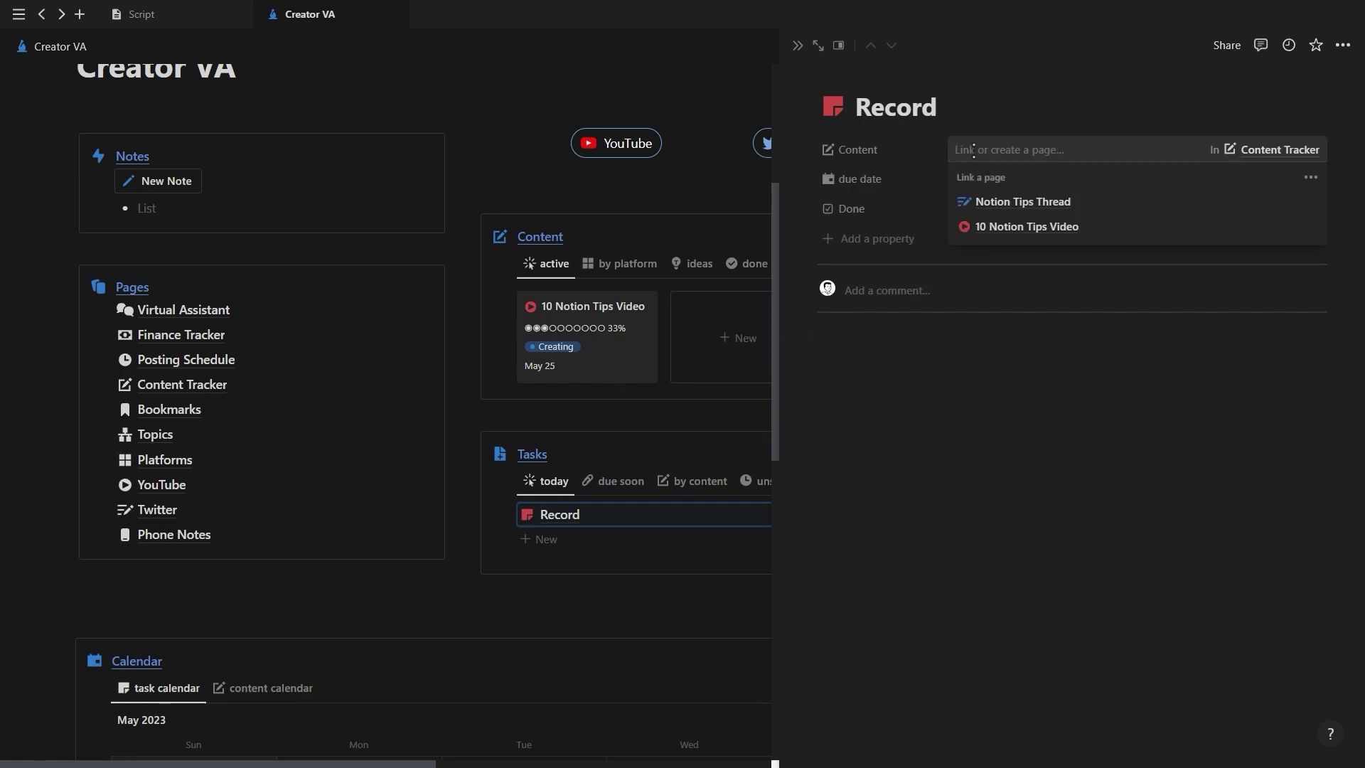
click(994, 228)
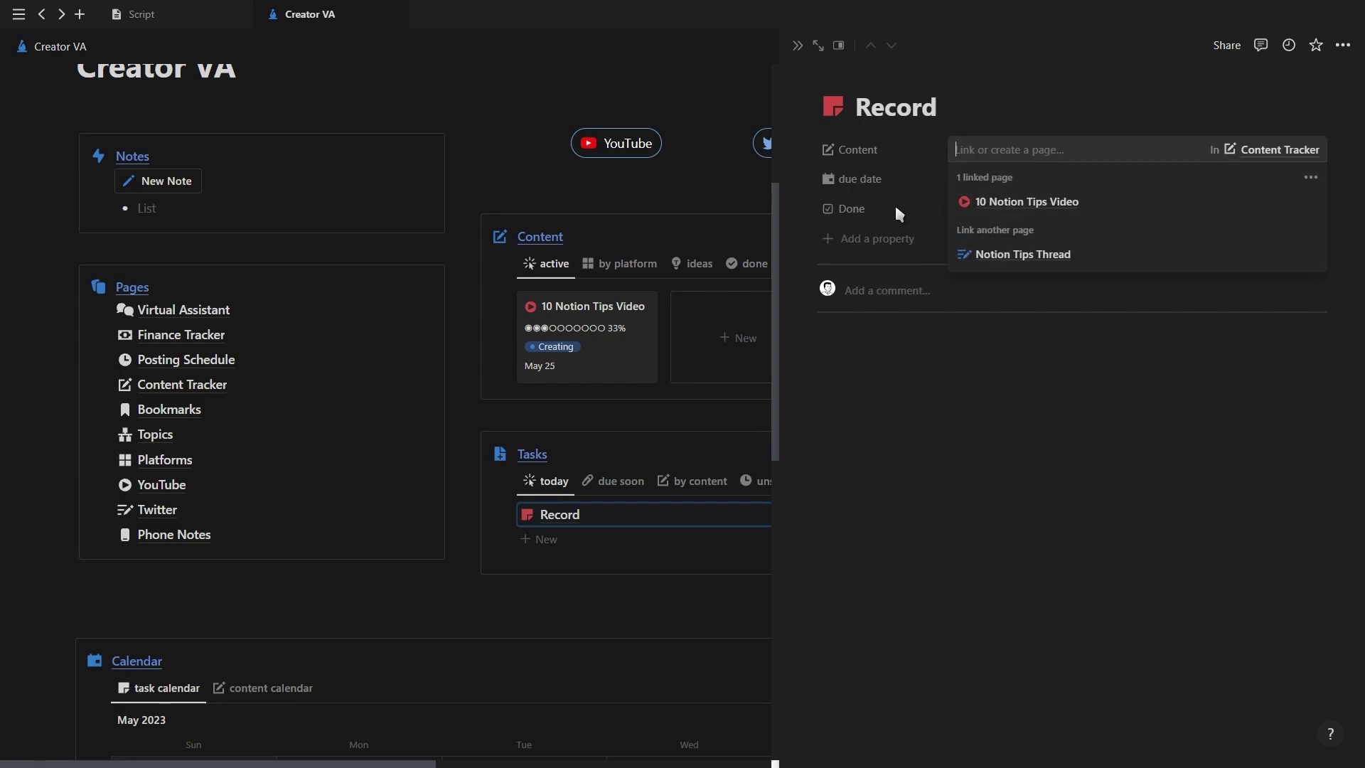
click(850, 206)
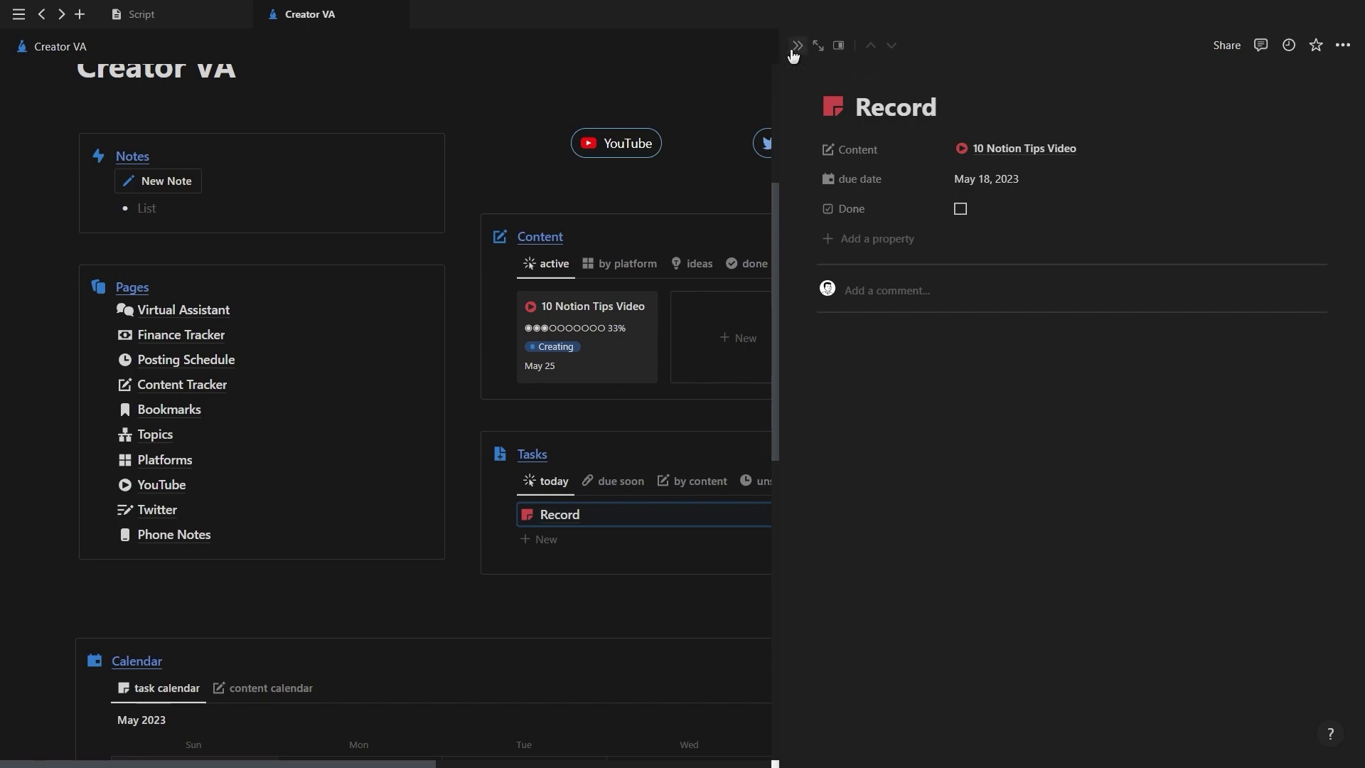
click(795, 47)
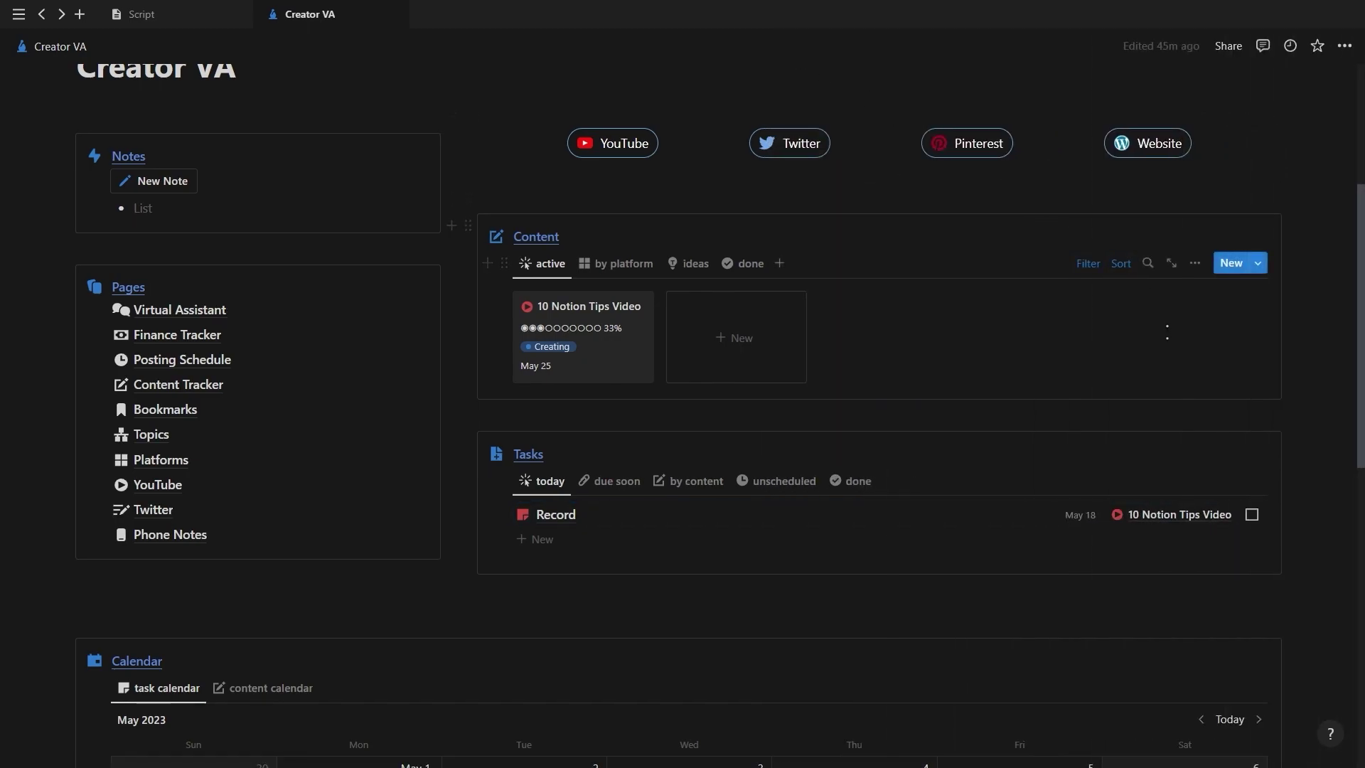
mouse_move(616, 481)
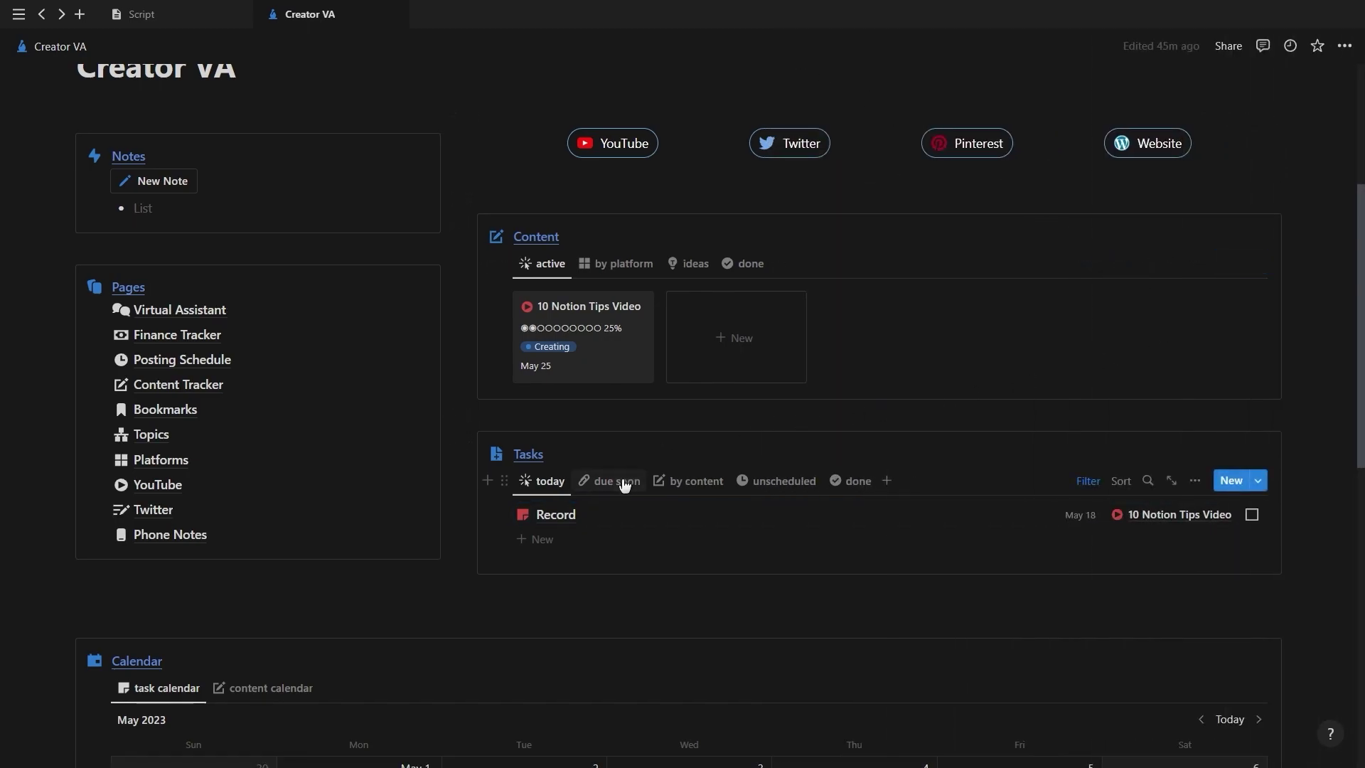
Step: Browse the due-soon, by-content, unscheduled and done task views
click(625, 486)
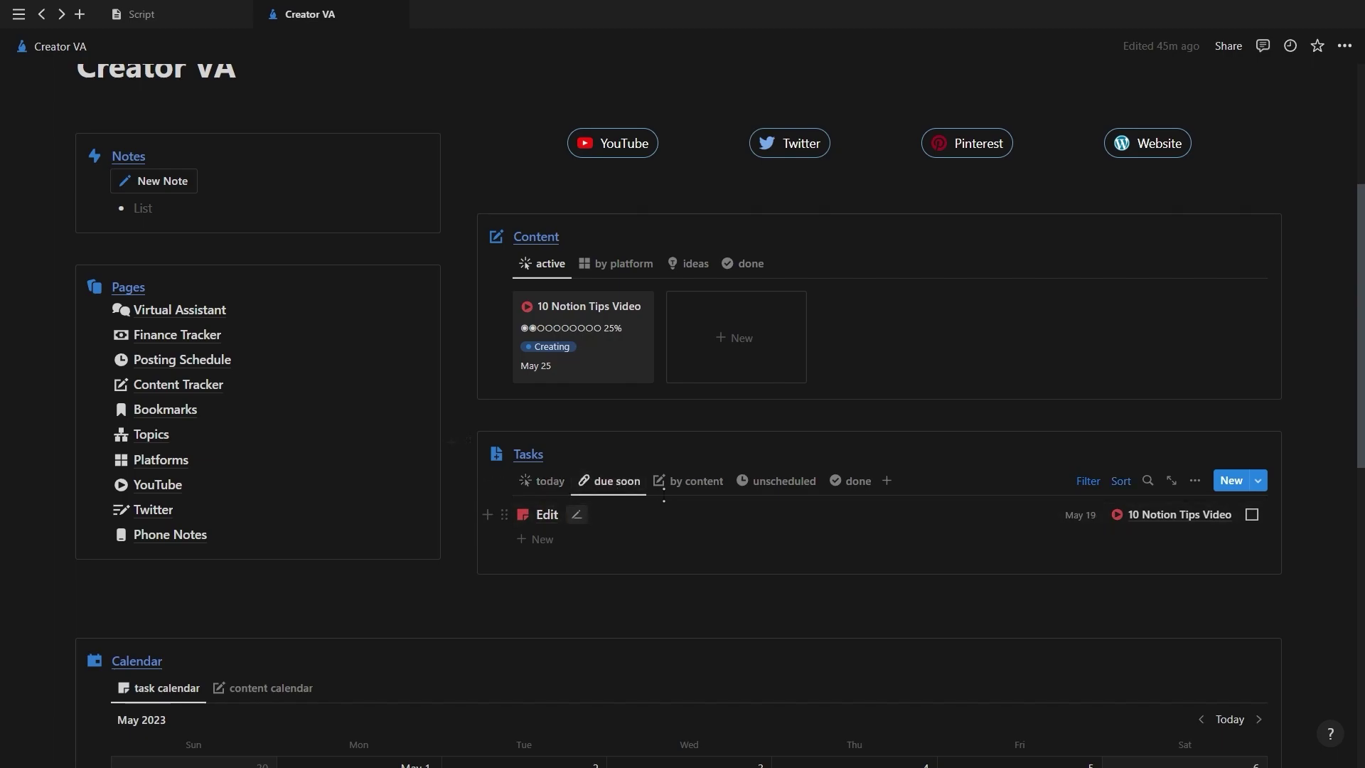
click(689, 486)
scroll(646, 411, down, 3)
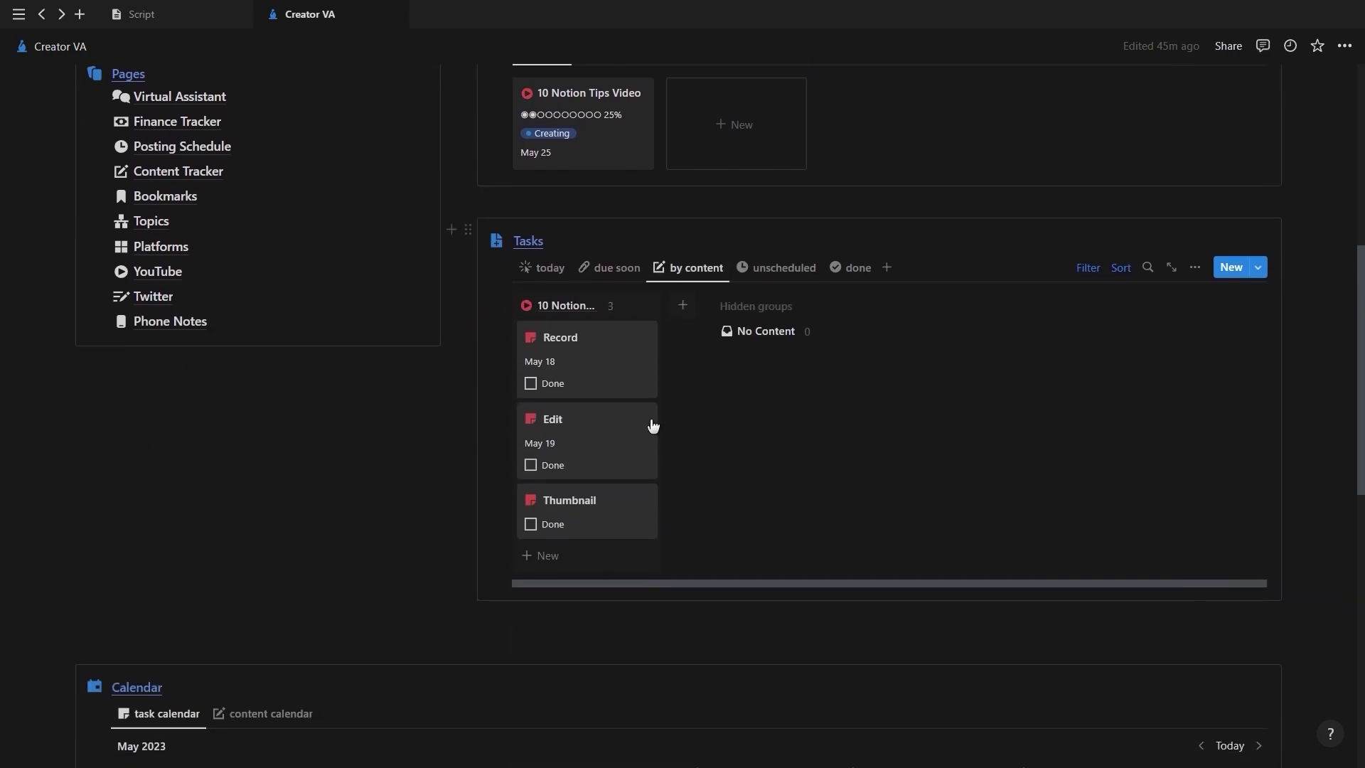
click(779, 269)
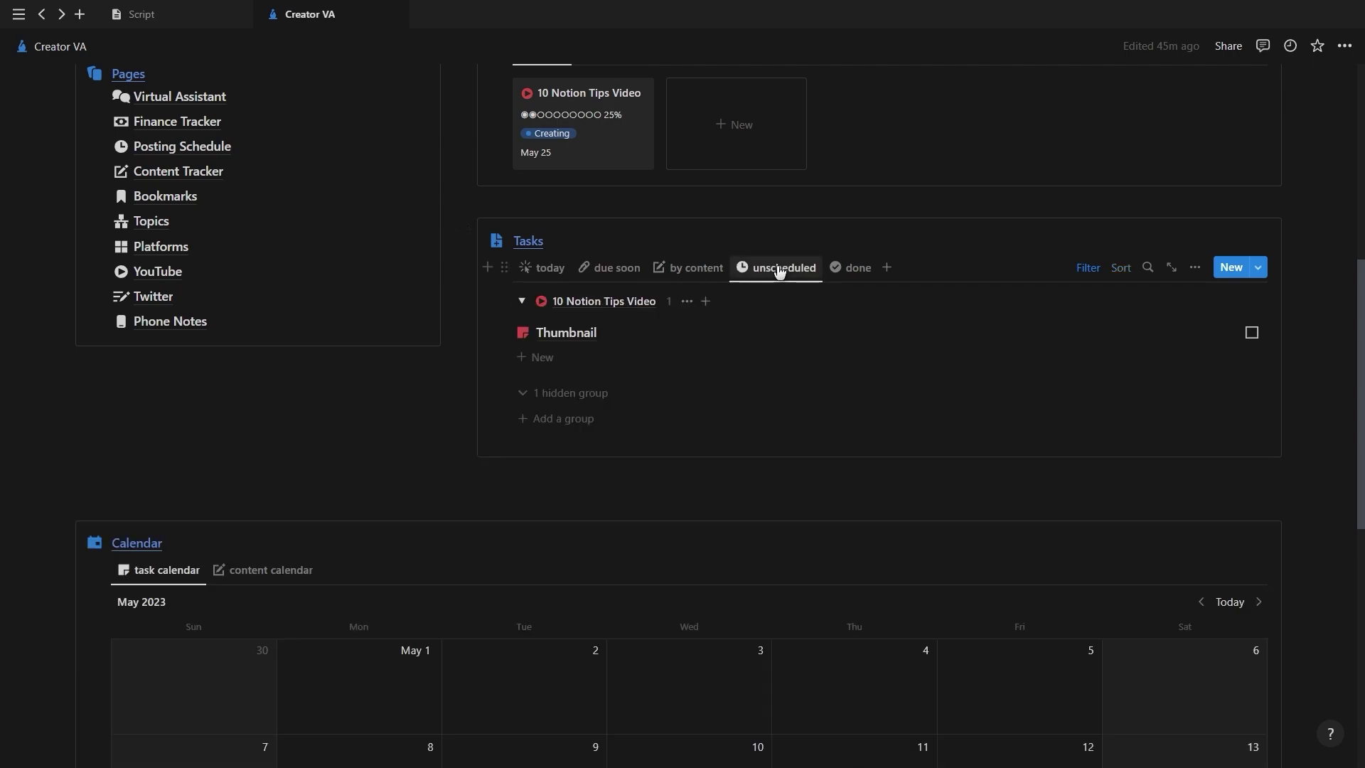
click(521, 300)
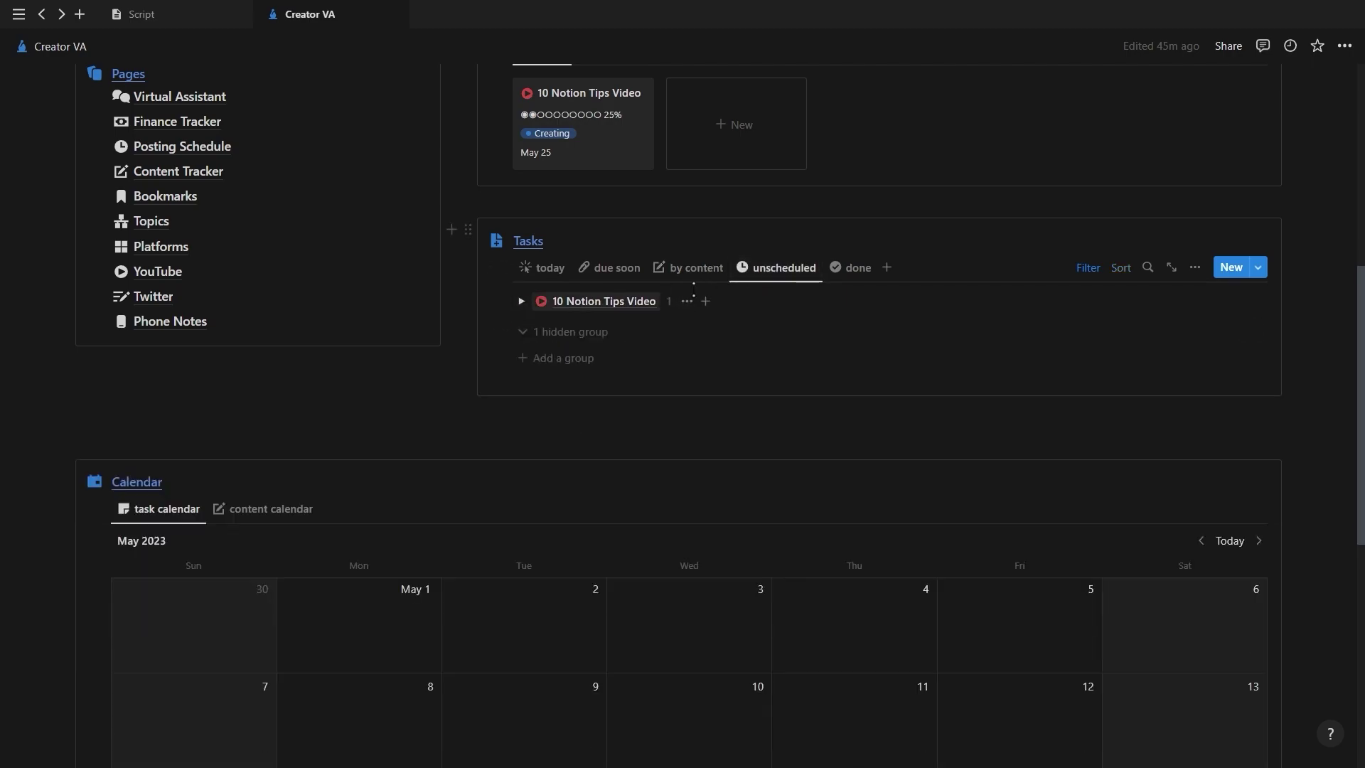
click(860, 272)
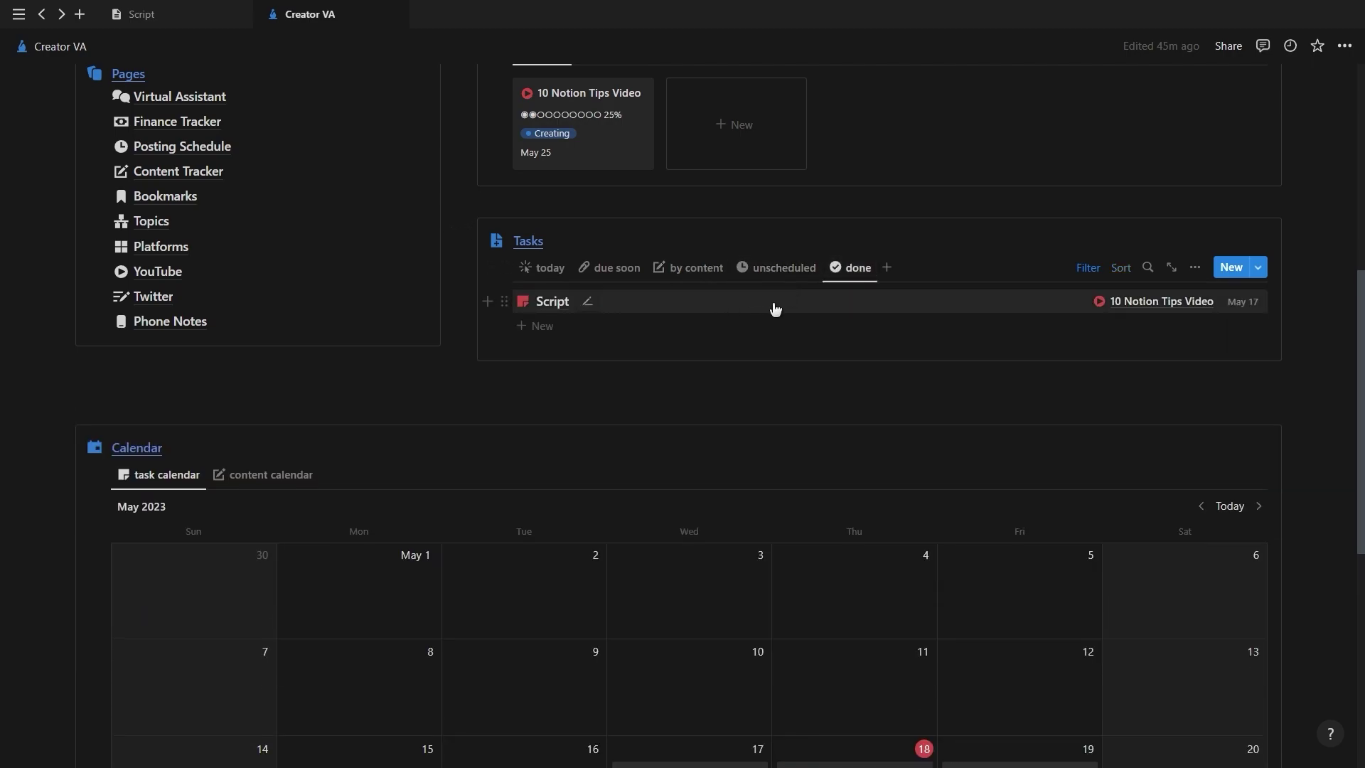
scroll(777, 377, down, 5)
scroll(777, 377, down, 1)
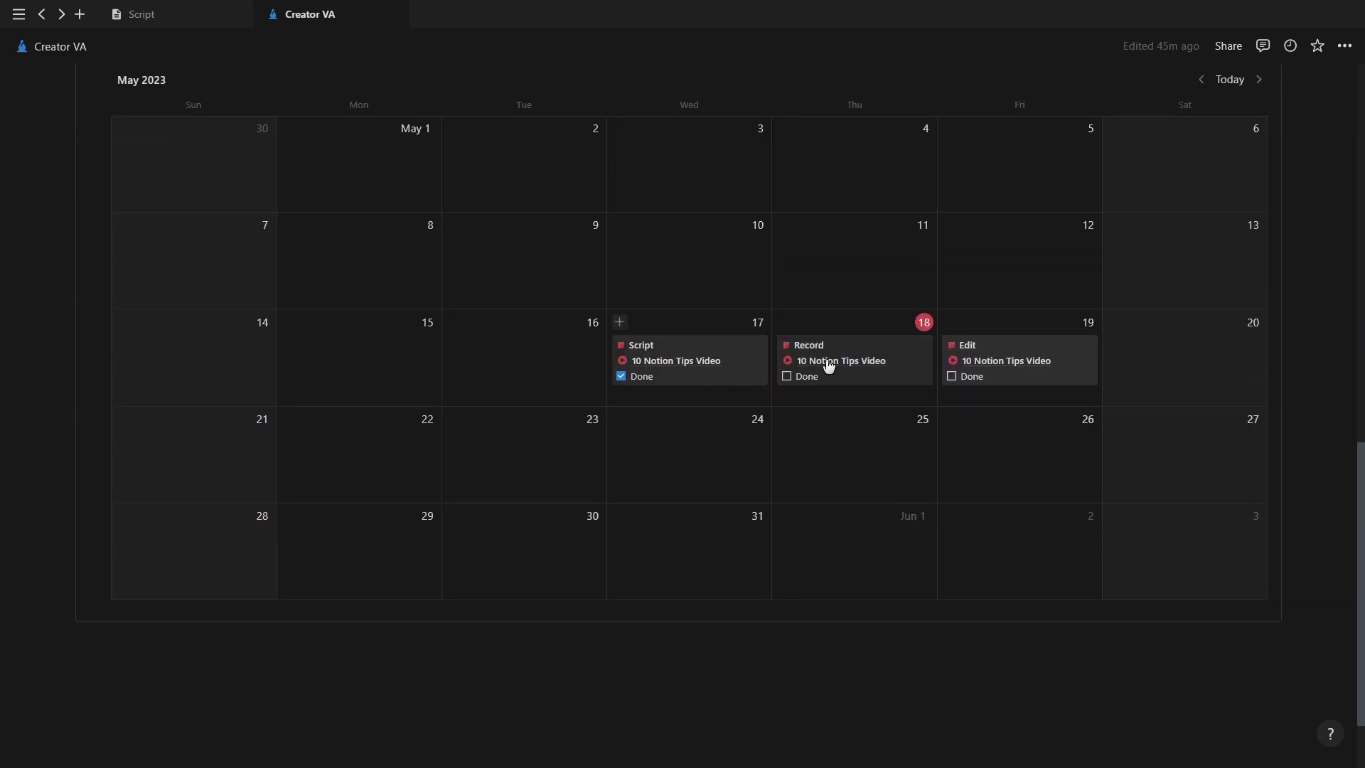
Step: Mark Record done, extend Edit to Sat 20, and move the Notion Tips Thread to Fri 19
click(786, 377)
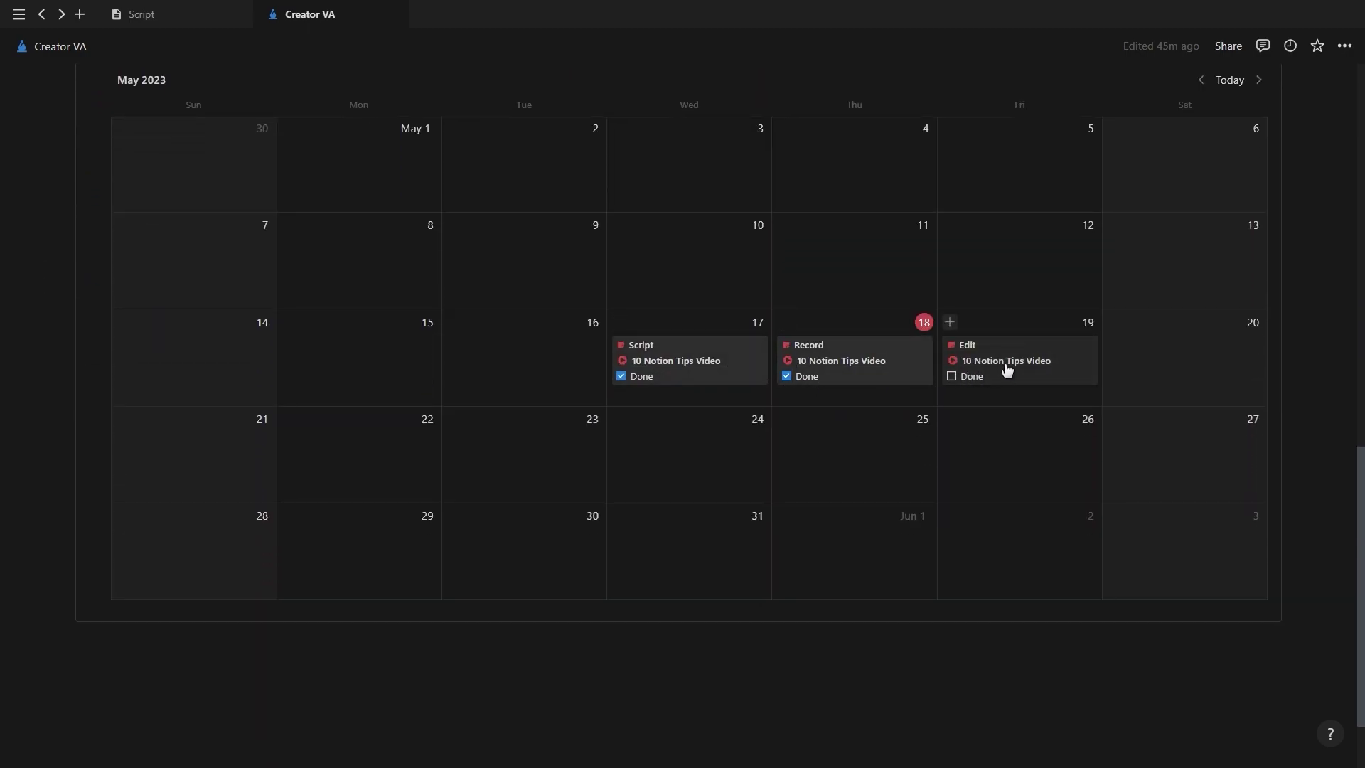
drag(1091, 354, 1195, 359)
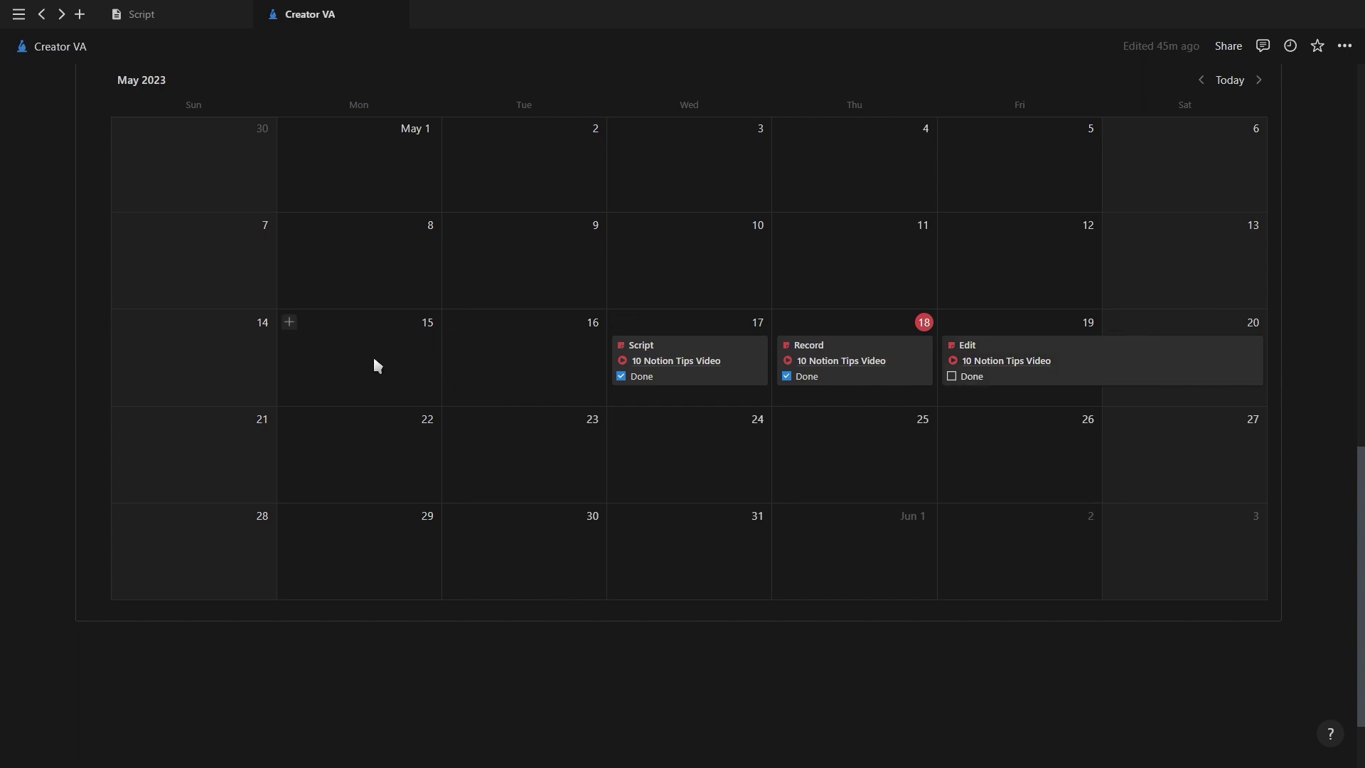
scroll(377, 366, up, 3)
click(242, 262)
scroll(557, 419, down, 3)
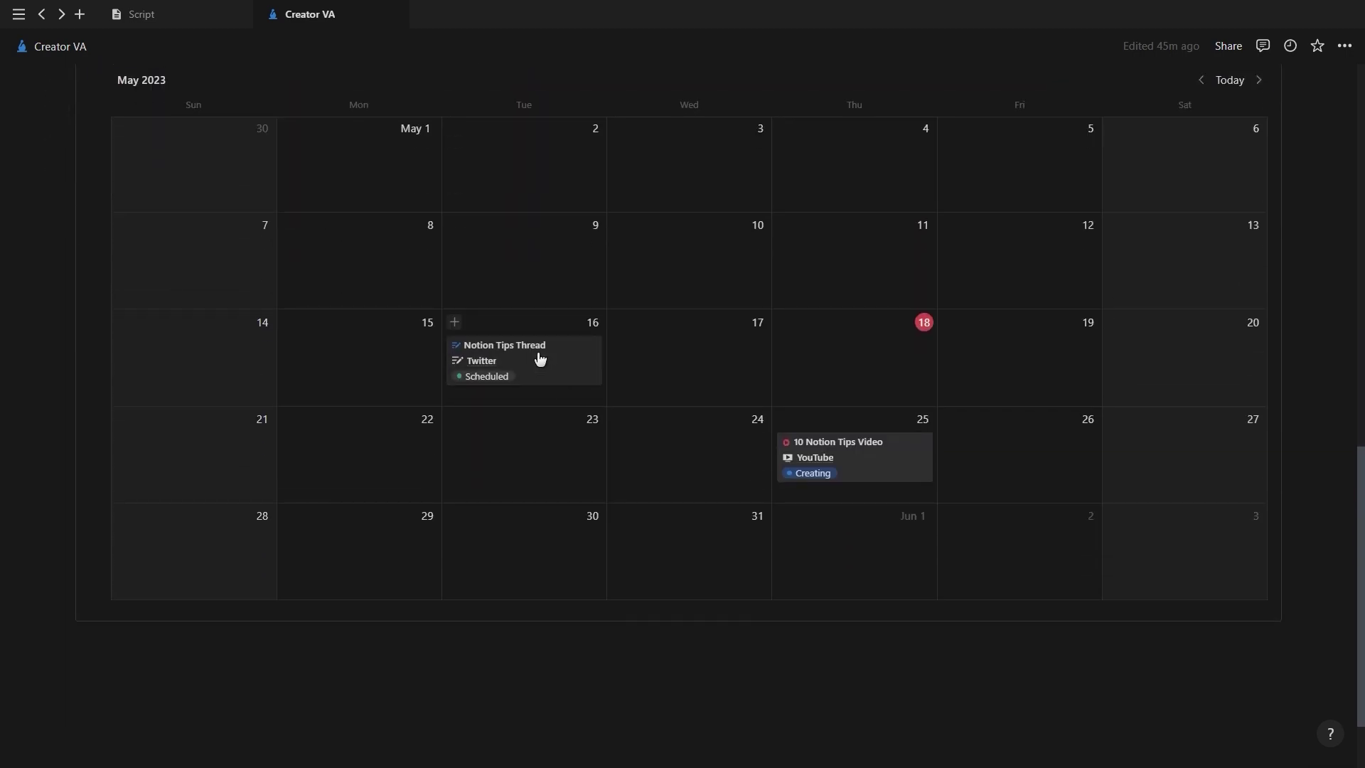
drag(946, 369, 1027, 358)
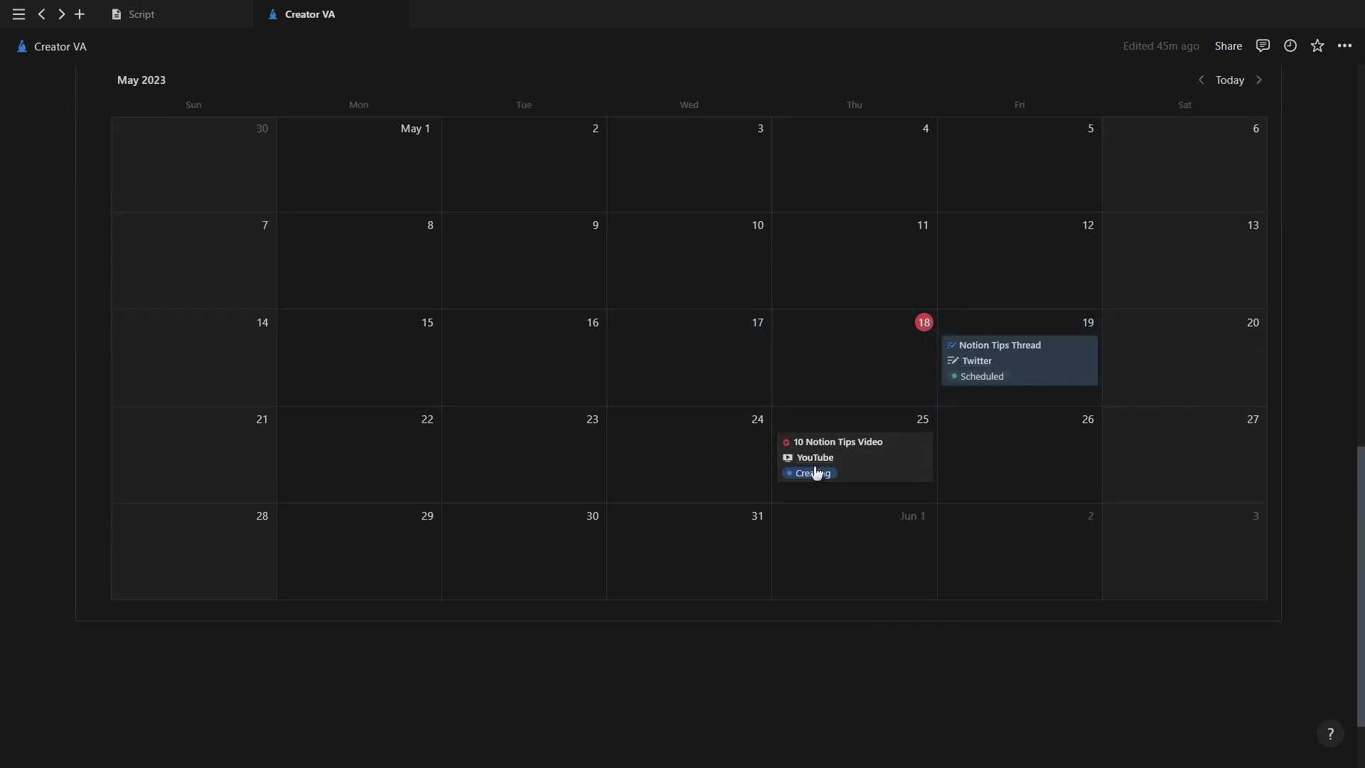
mouse_move(801, 470)
mouse_down()
mouse_move(853, 546)
mouse_move(1173, 447)
mouse_up()
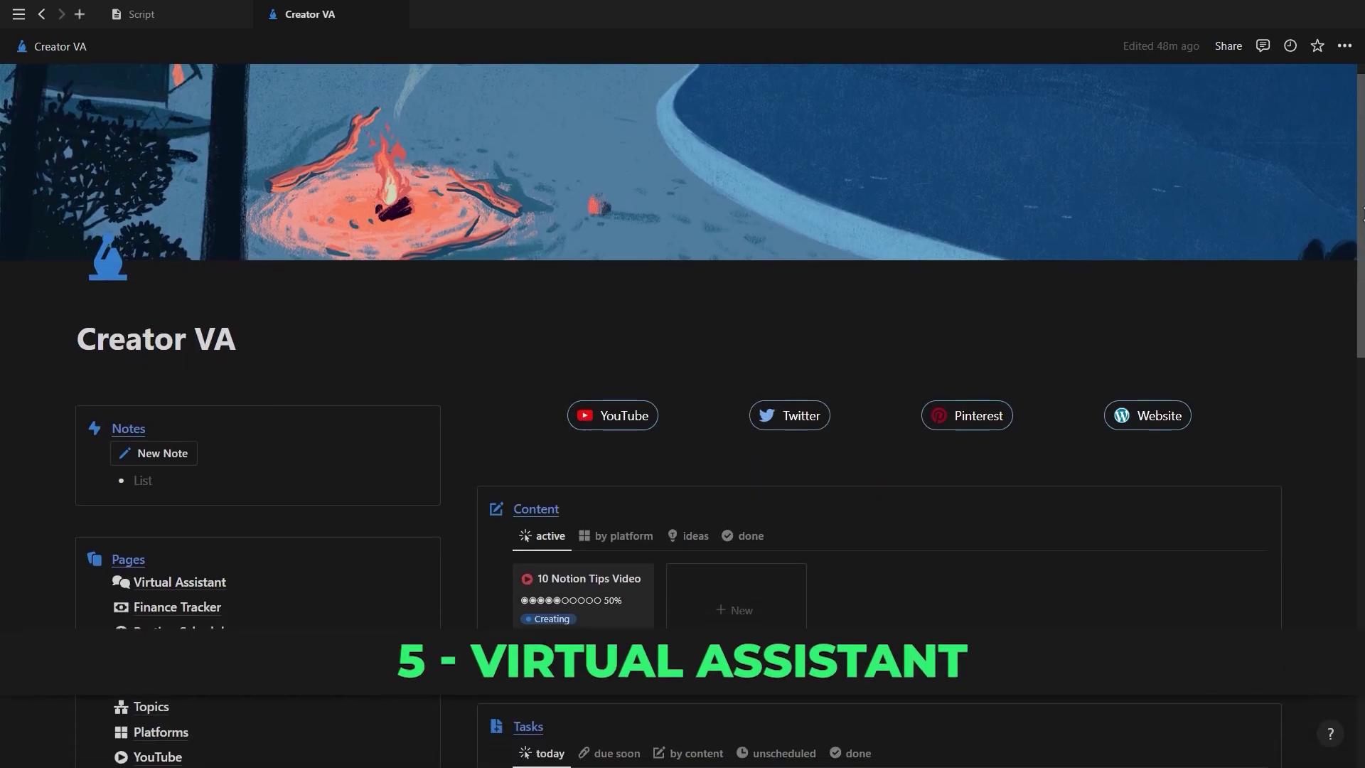
Step: Open the Virtual Assistant page and scroll through its prompt galleries
scroll(711, 355, down, 2)
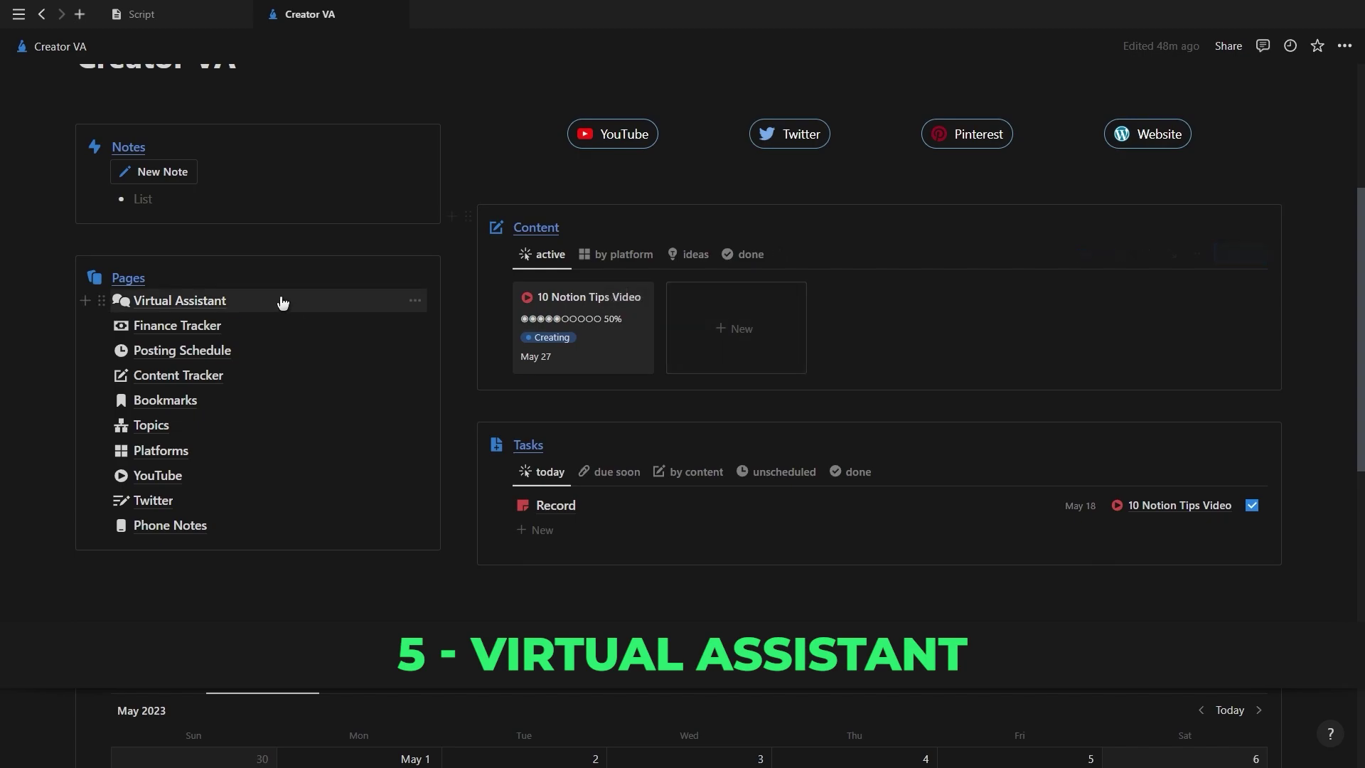
click(279, 297)
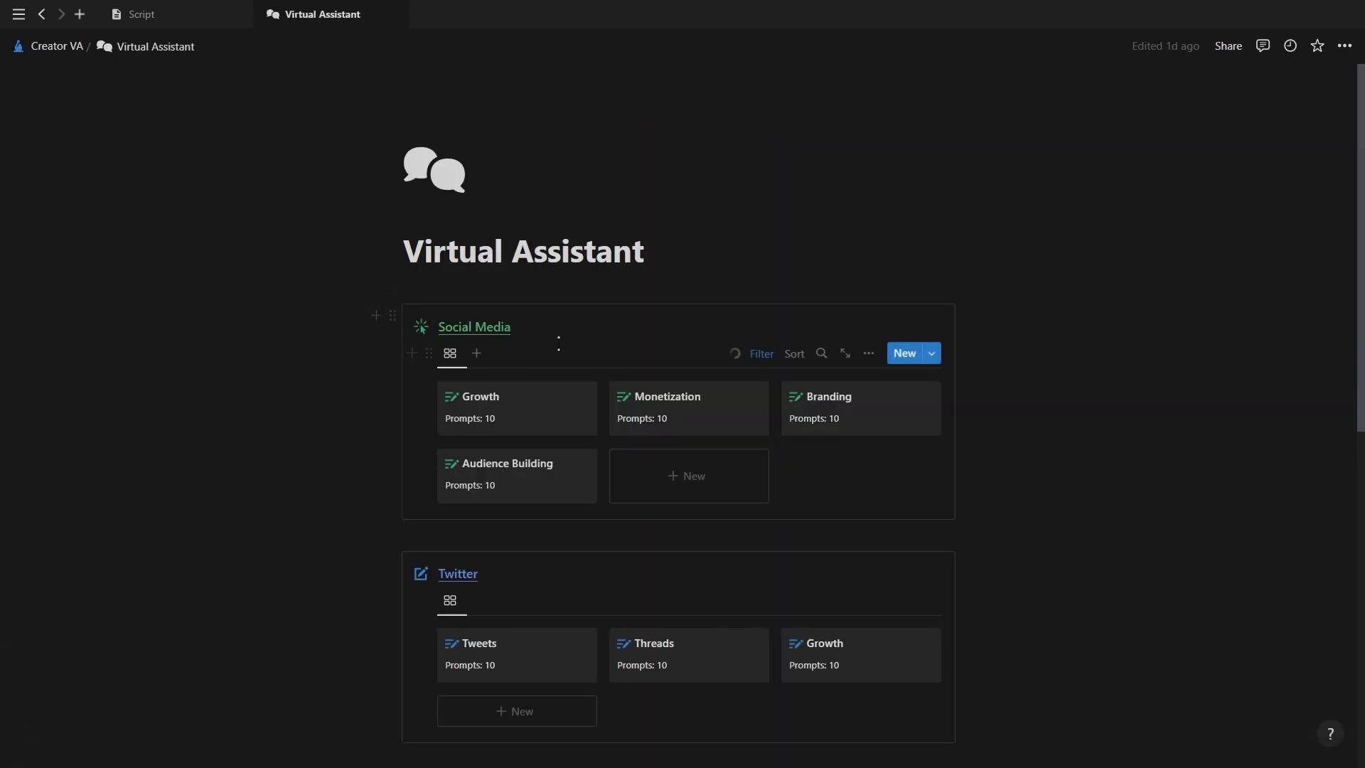
scroll(497, 362, down, 3)
scroll(543, 315, down, 1)
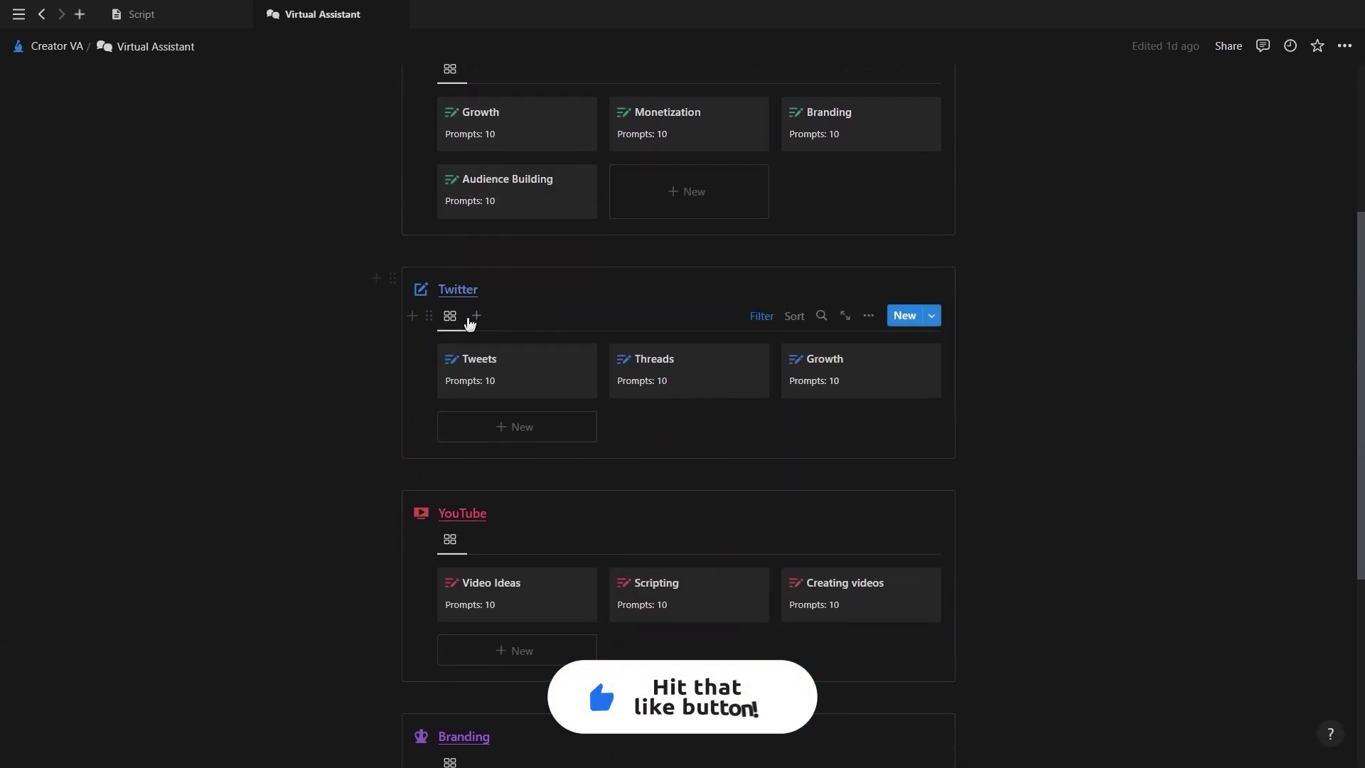
scroll(462, 327, down, 3)
scroll(469, 334, down, 1)
scroll(469, 299, down, 1)
scroll(524, 435, up, 3)
scroll(525, 426, up, 2)
scroll(526, 420, up, 3)
Step: Delete the generated answer from the Growth prompts page
click(526, 418)
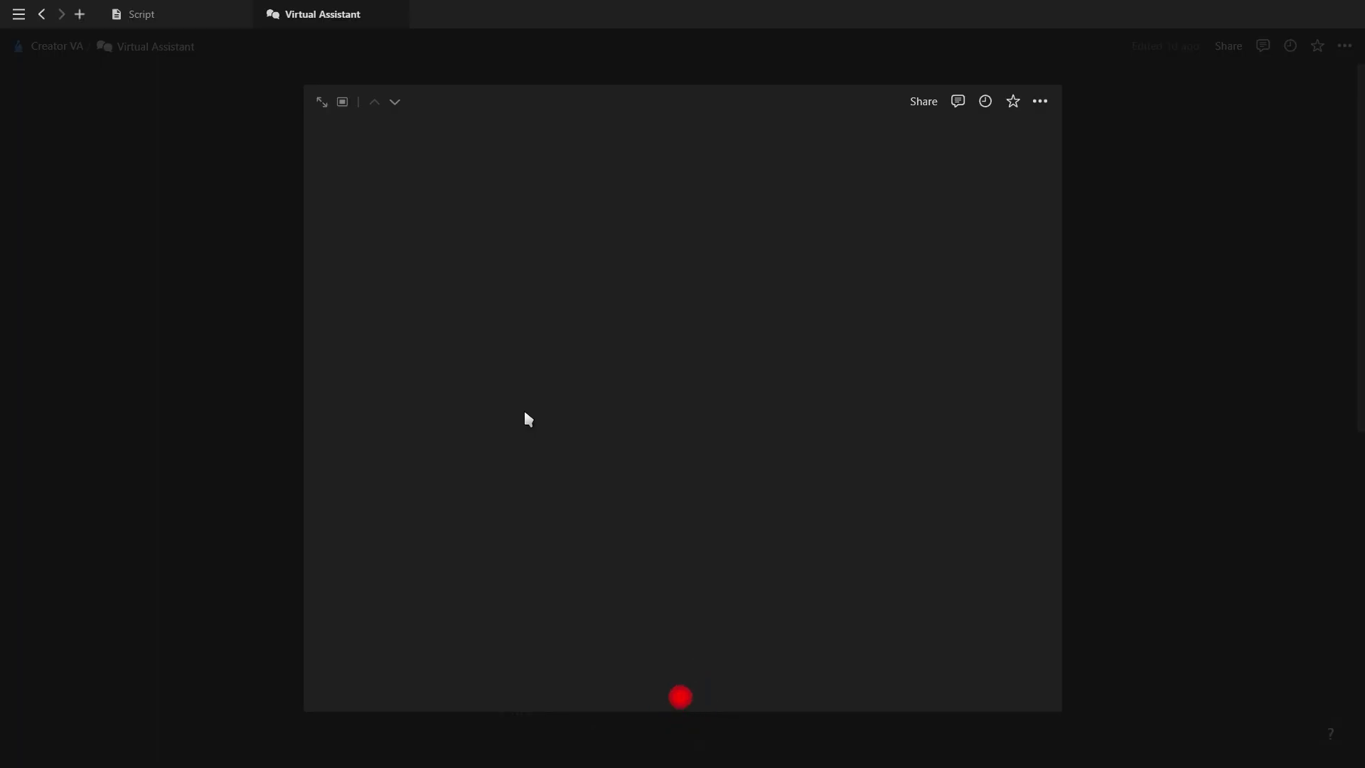
mouse_move(1053, 386)
mouse_down()
mouse_move(1087, 681)
mouse_move(1053, 425)
mouse_move(1036, 405)
mouse_up()
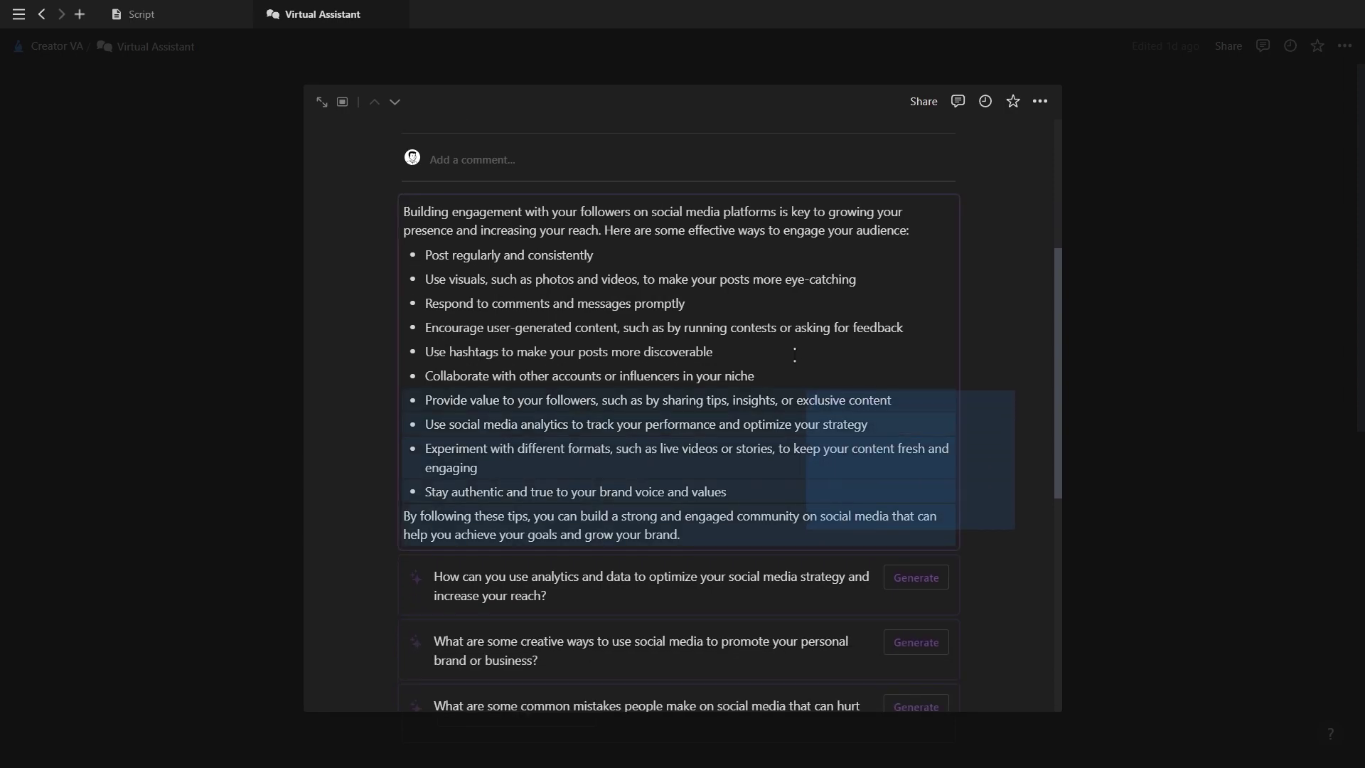
drag(985, 512, 772, 218)
key(Delete)
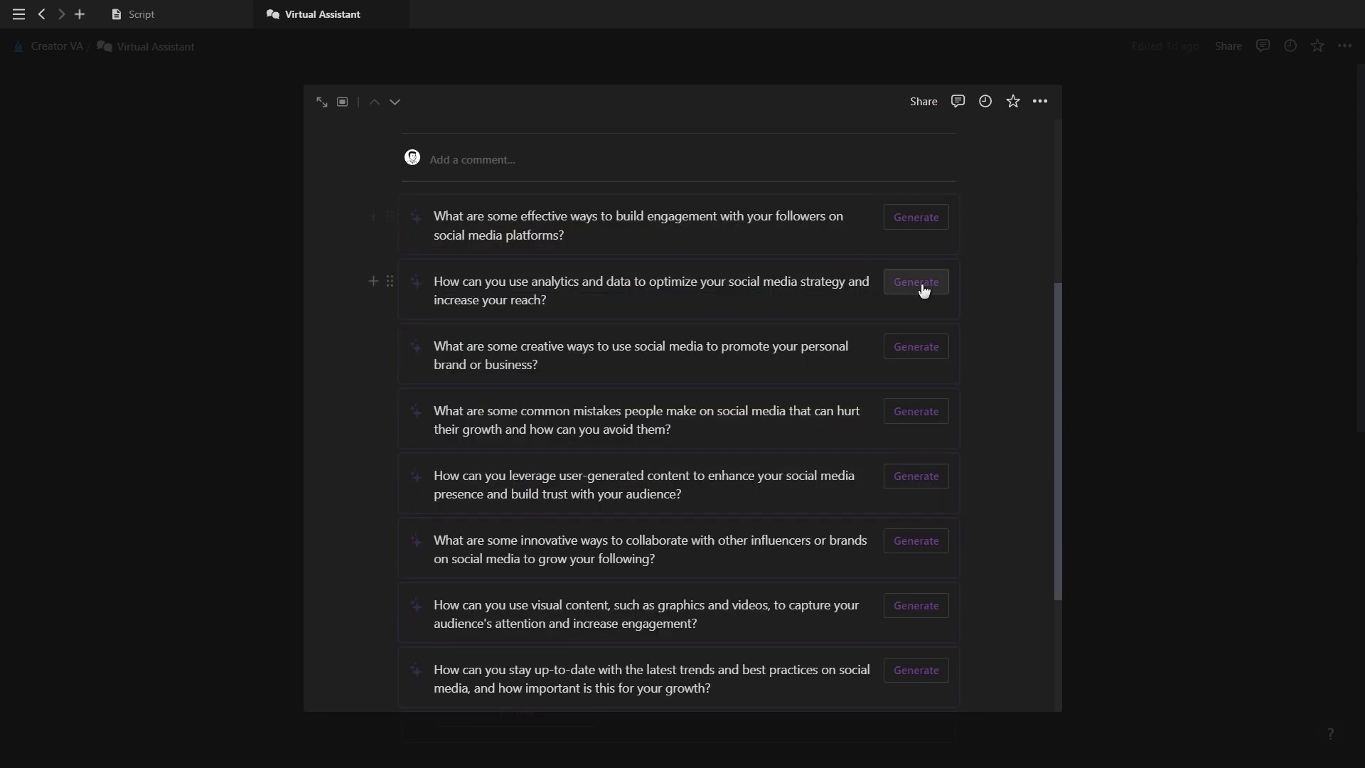
Step: Close the Growth peek and scroll the dashboard down to Finance Tracker
scroll(1006, 373, up, 5)
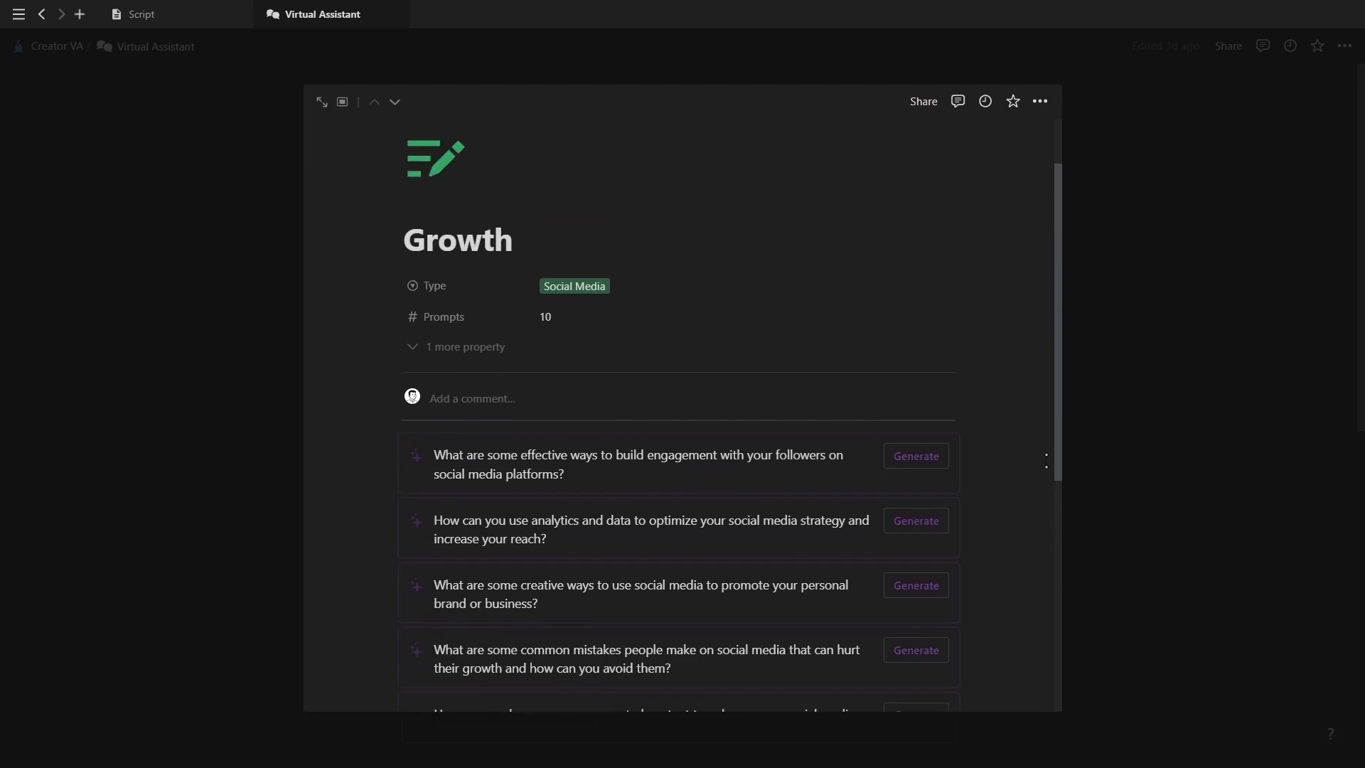
click(1206, 392)
drag(1361, 284, 1362, 505)
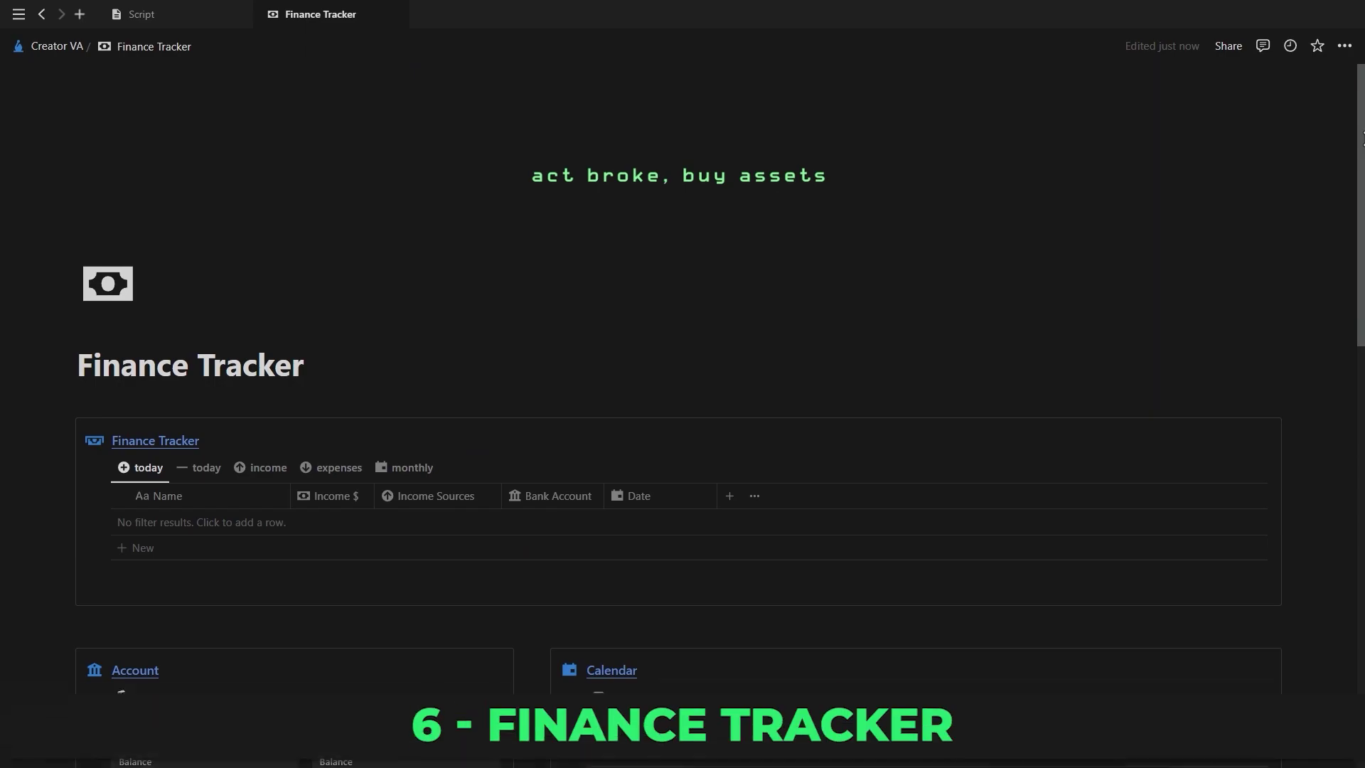
drag(1362, 139, 1362, 285)
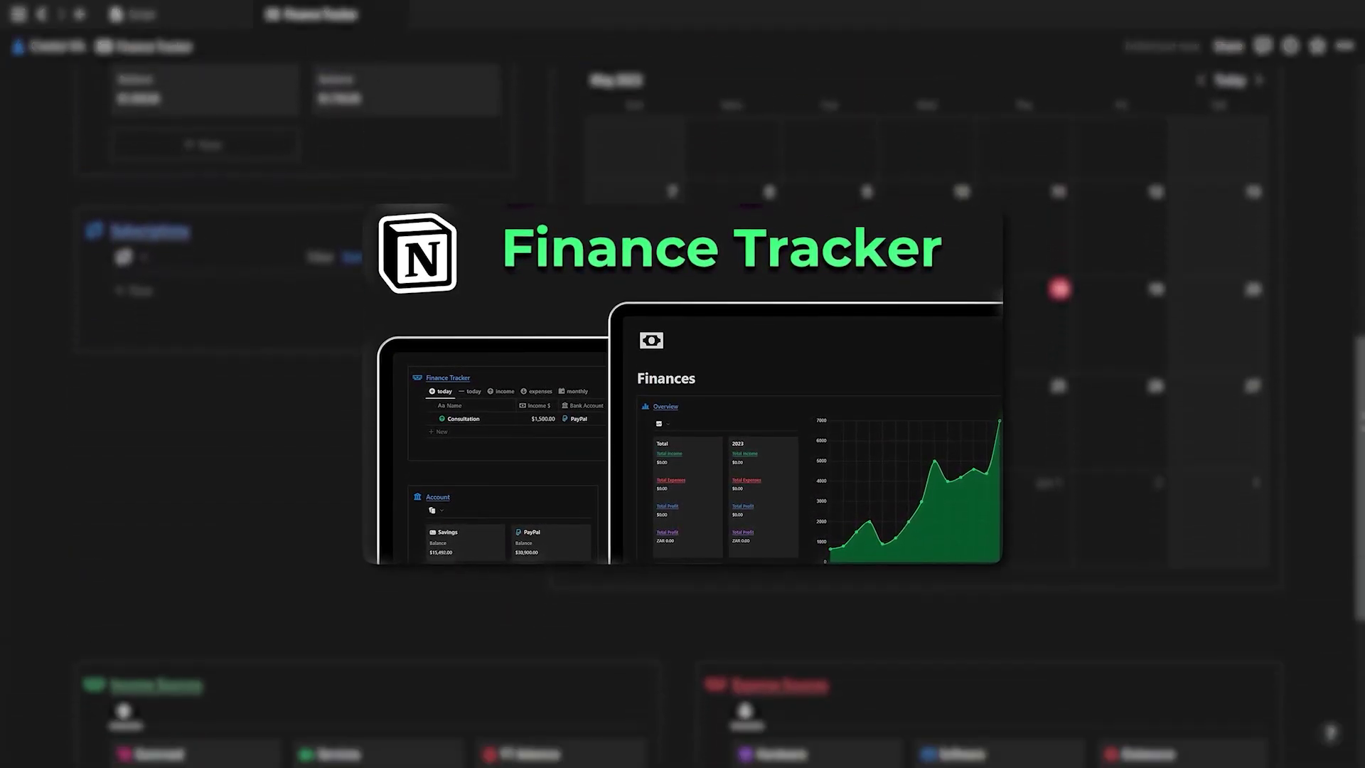
drag(1362, 355, 1362, 576)
scroll(682, 384, up, 15)
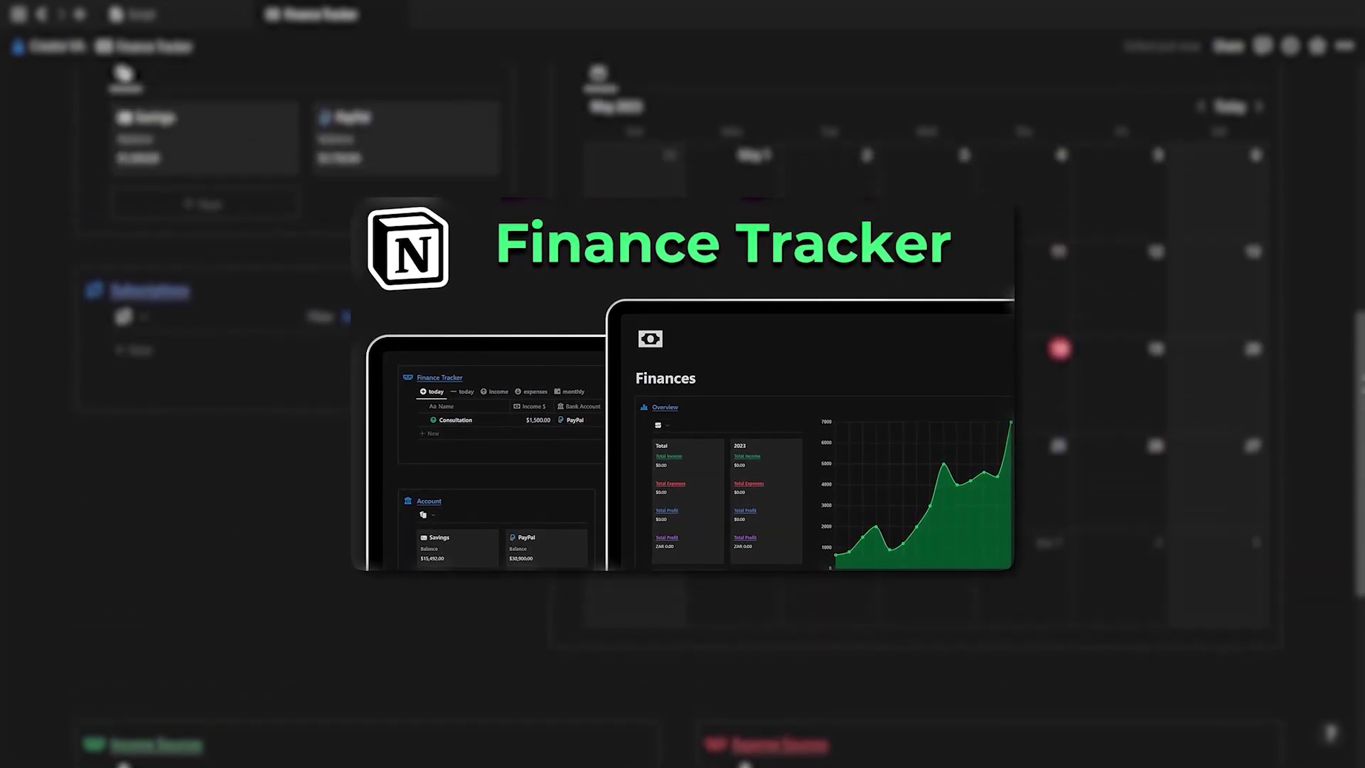
scroll(1292, 164, up, 4)
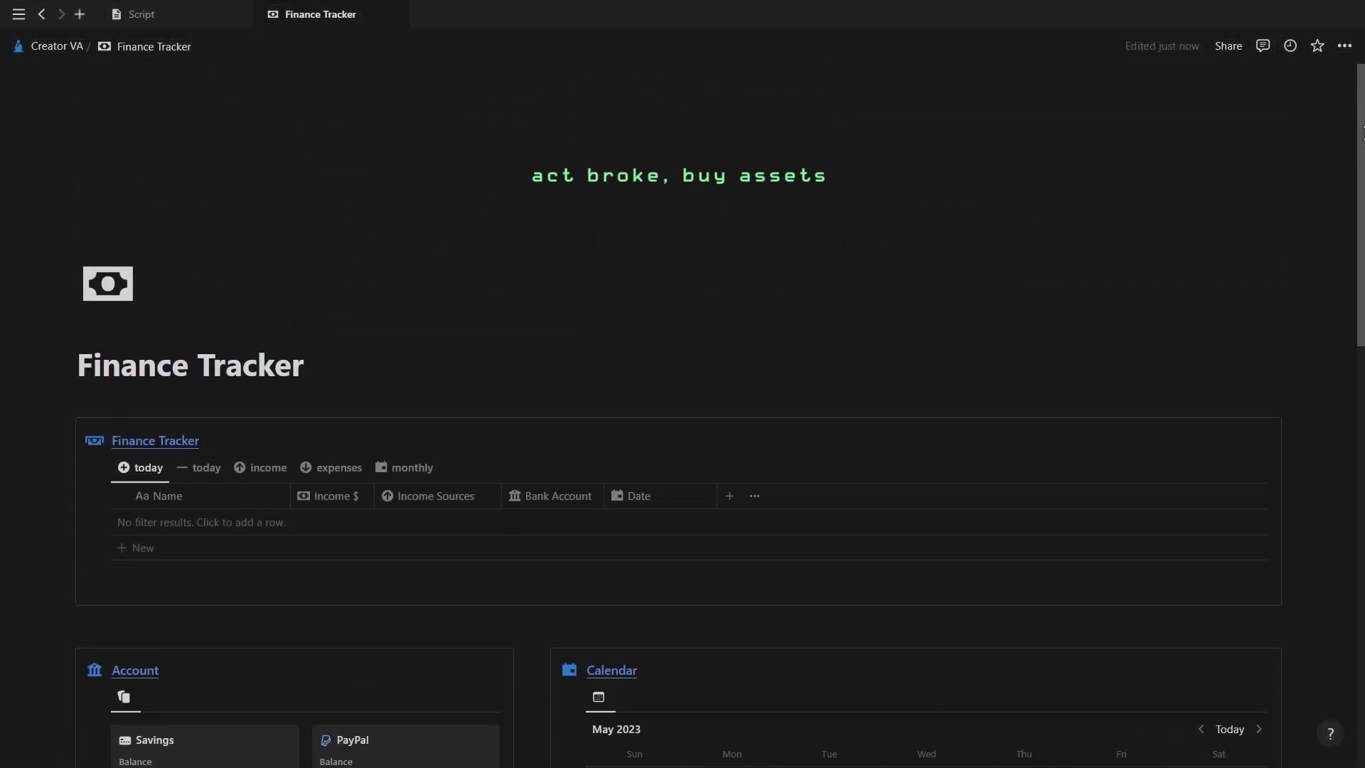
mouse_move(189, 521)
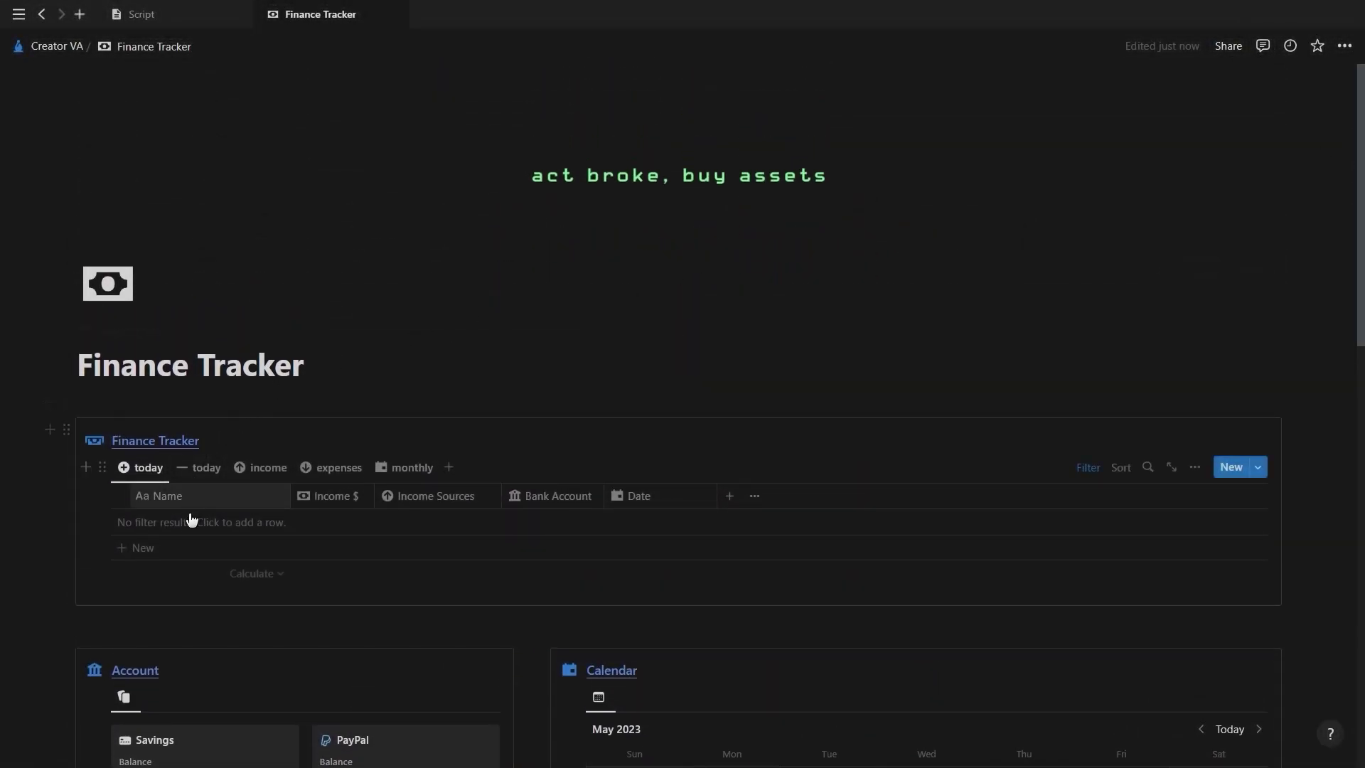
Step: Log a $500.00 income named Services, sourced from Services, into the Savings account
text(Ser)
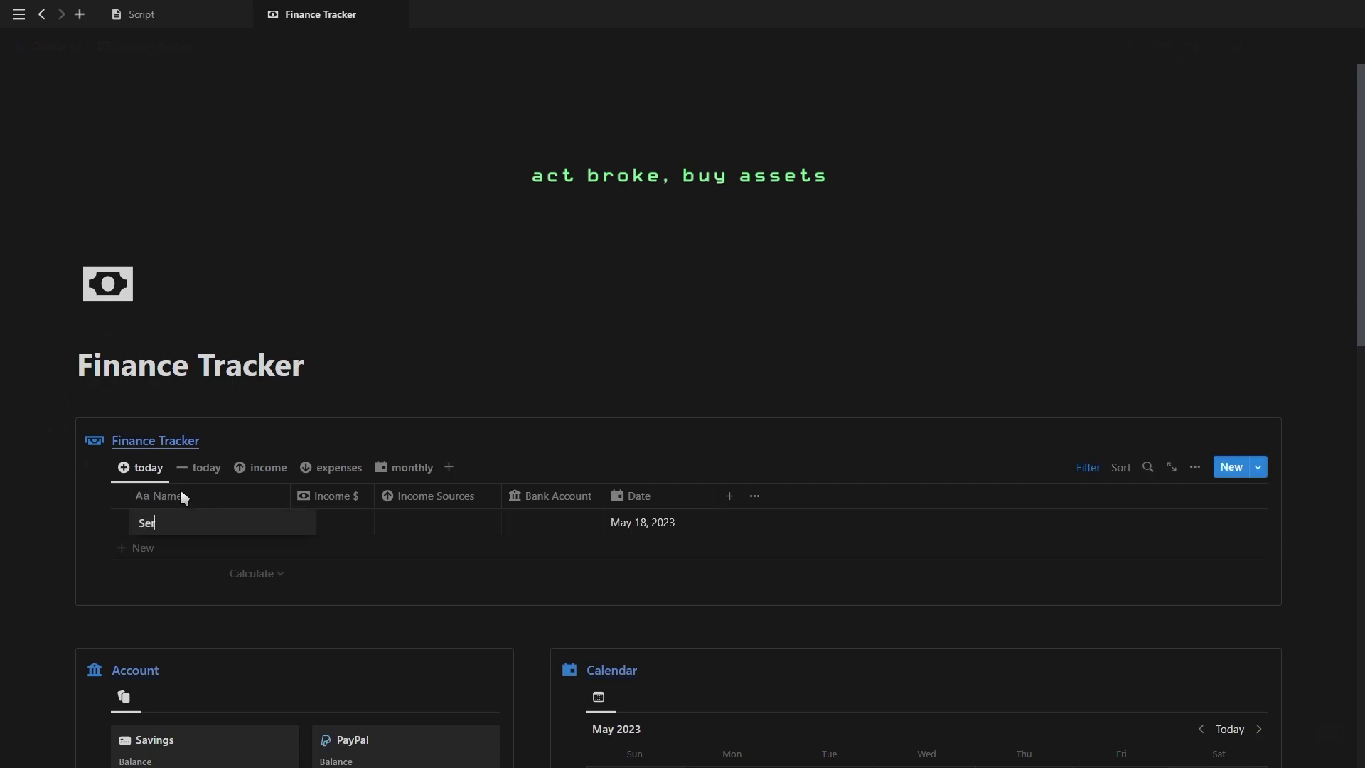
text(vices)
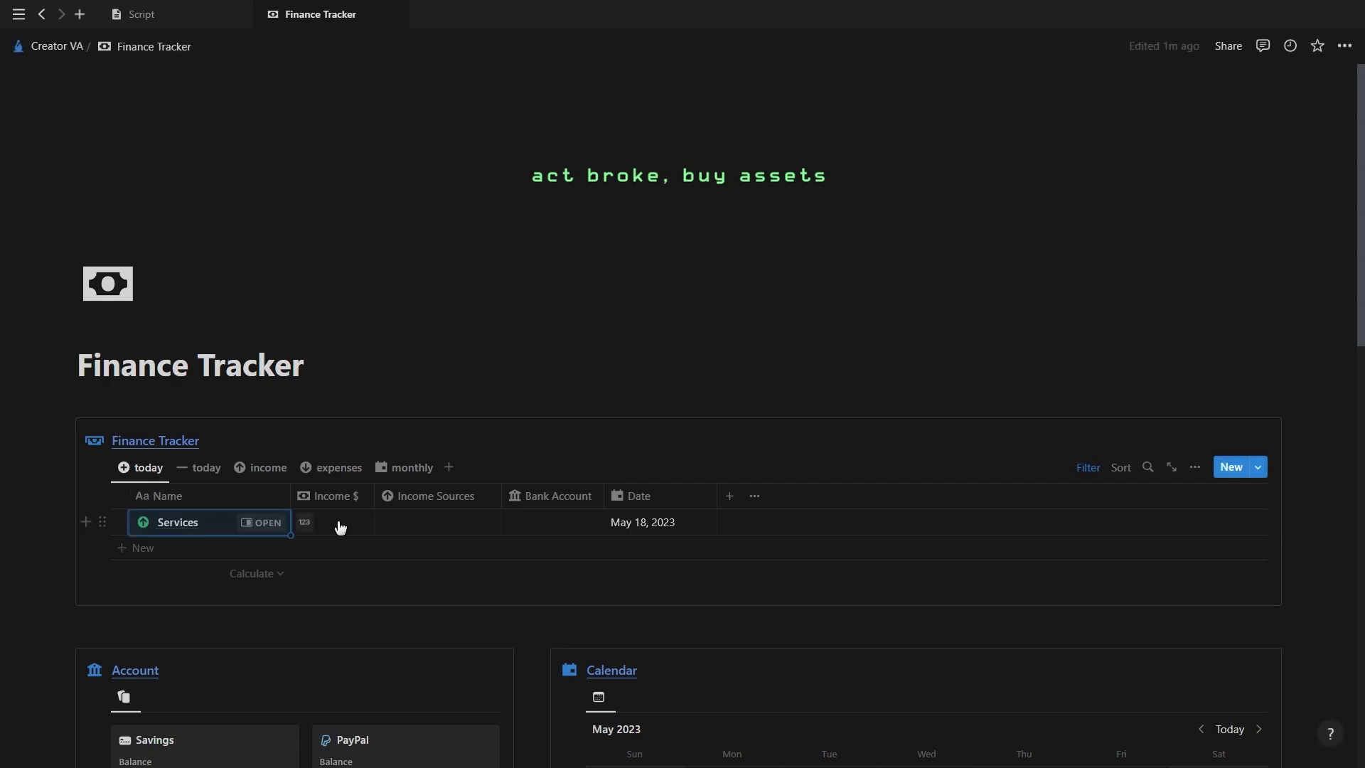
click(338, 521)
text(00)
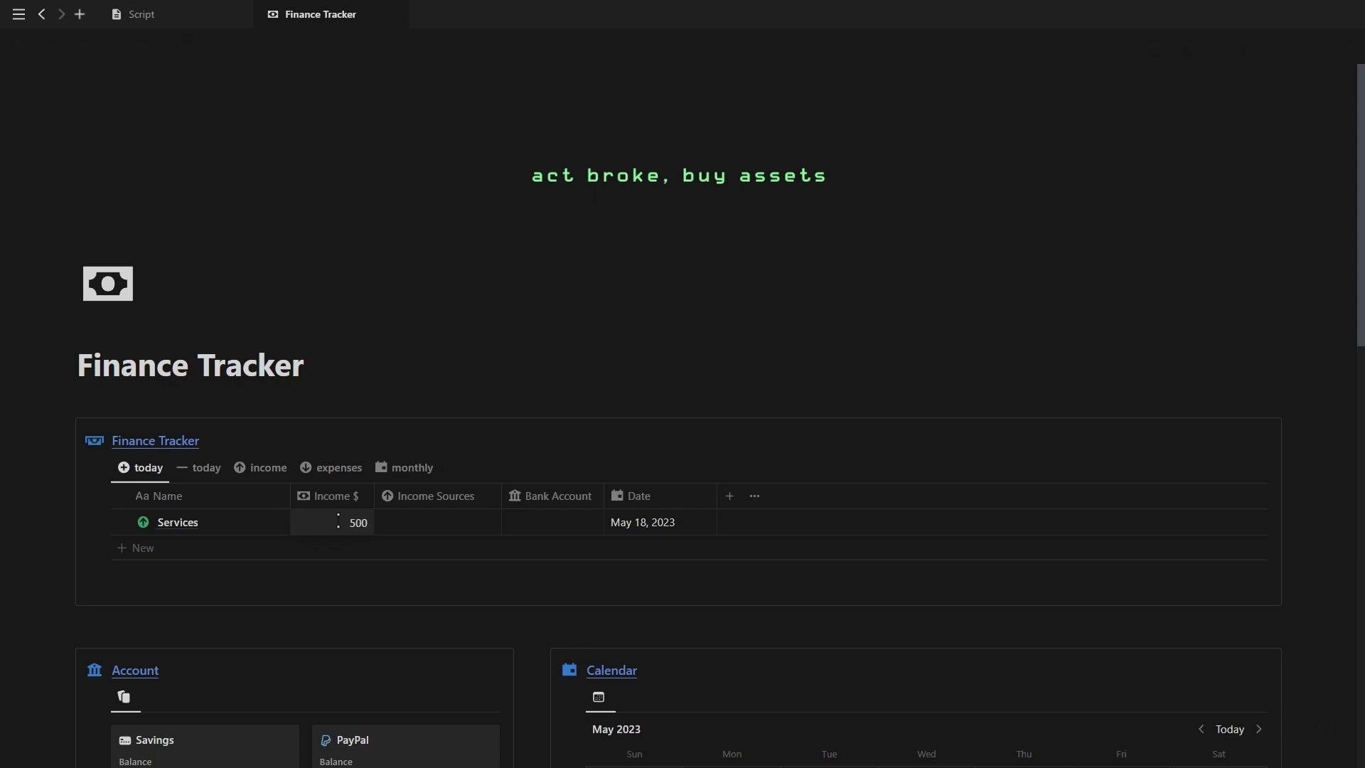
click(396, 525)
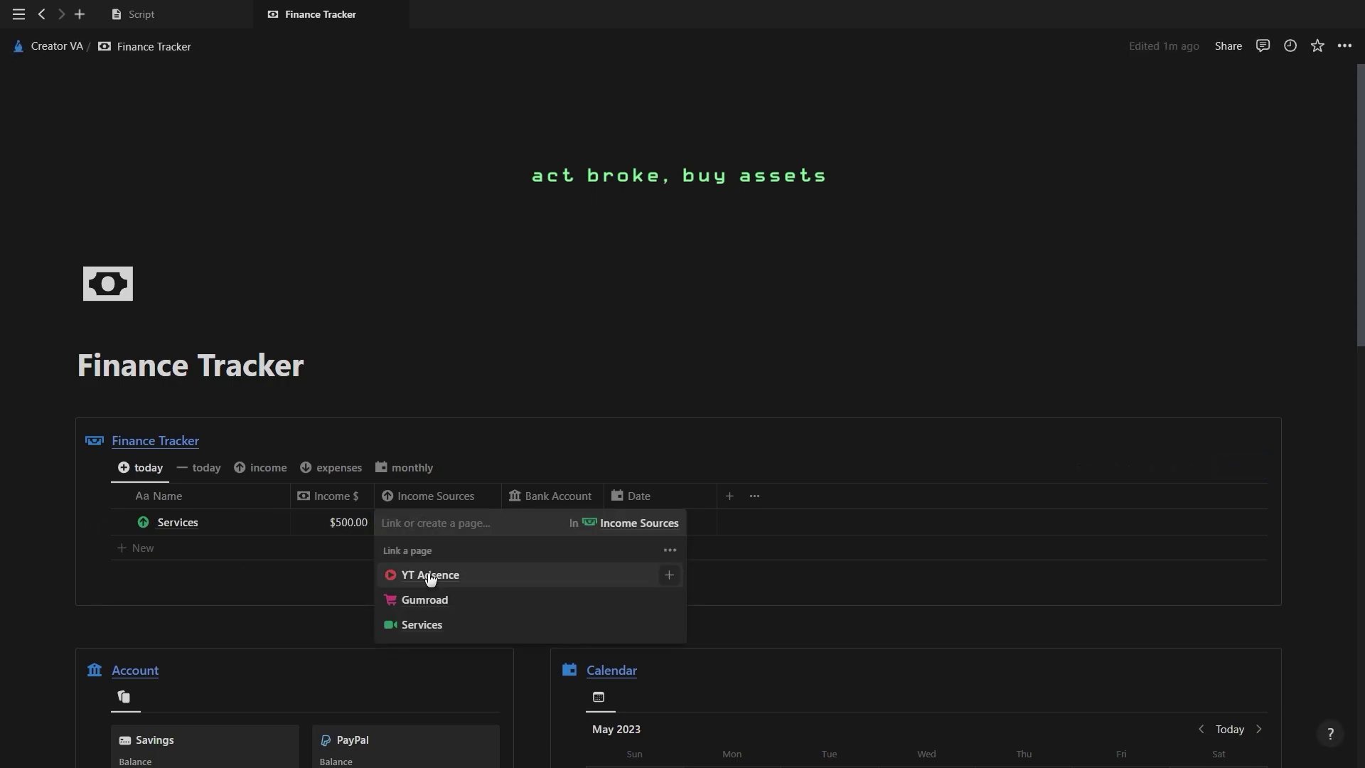
click(426, 625)
key(Escape)
click(547, 527)
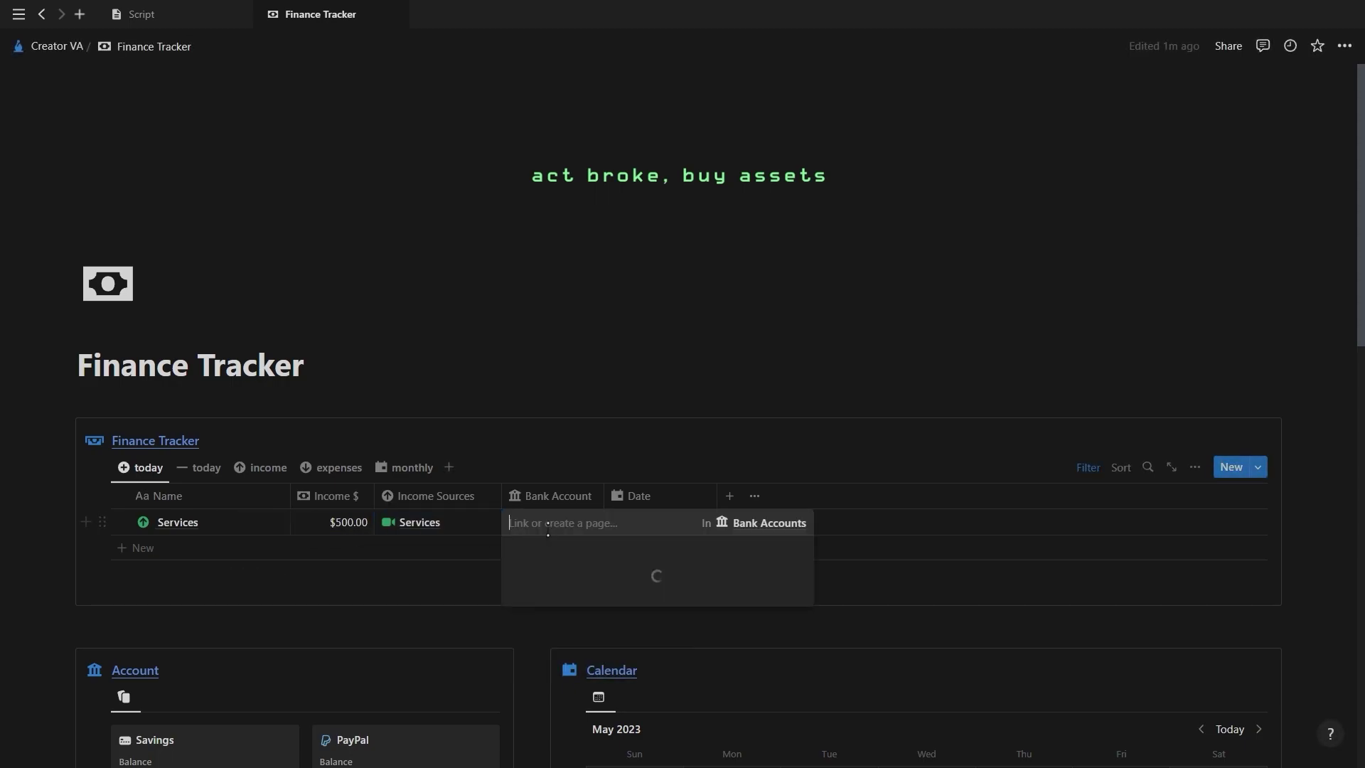
click(554, 573)
key(Escape)
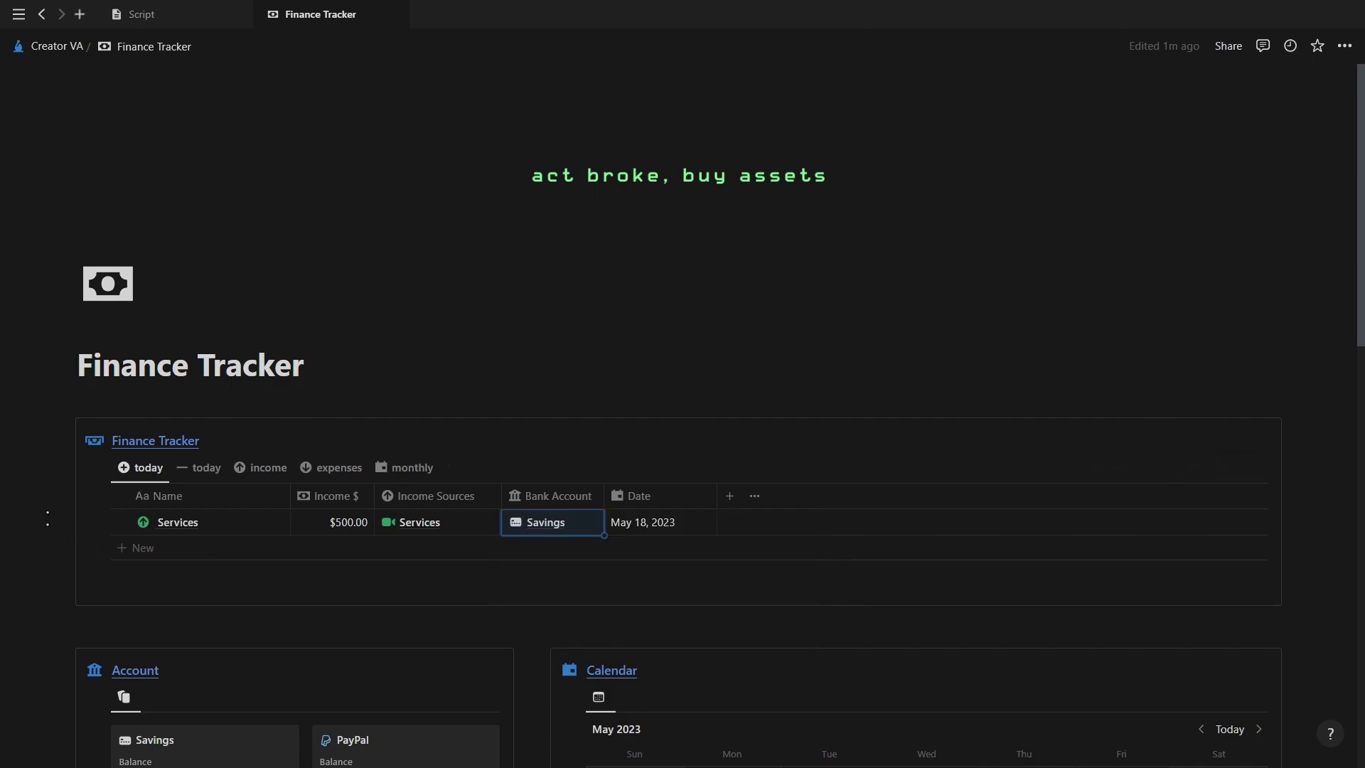
Step: Cycle through the today, income, expenses and monthly views of May 2023 entries
click(201, 468)
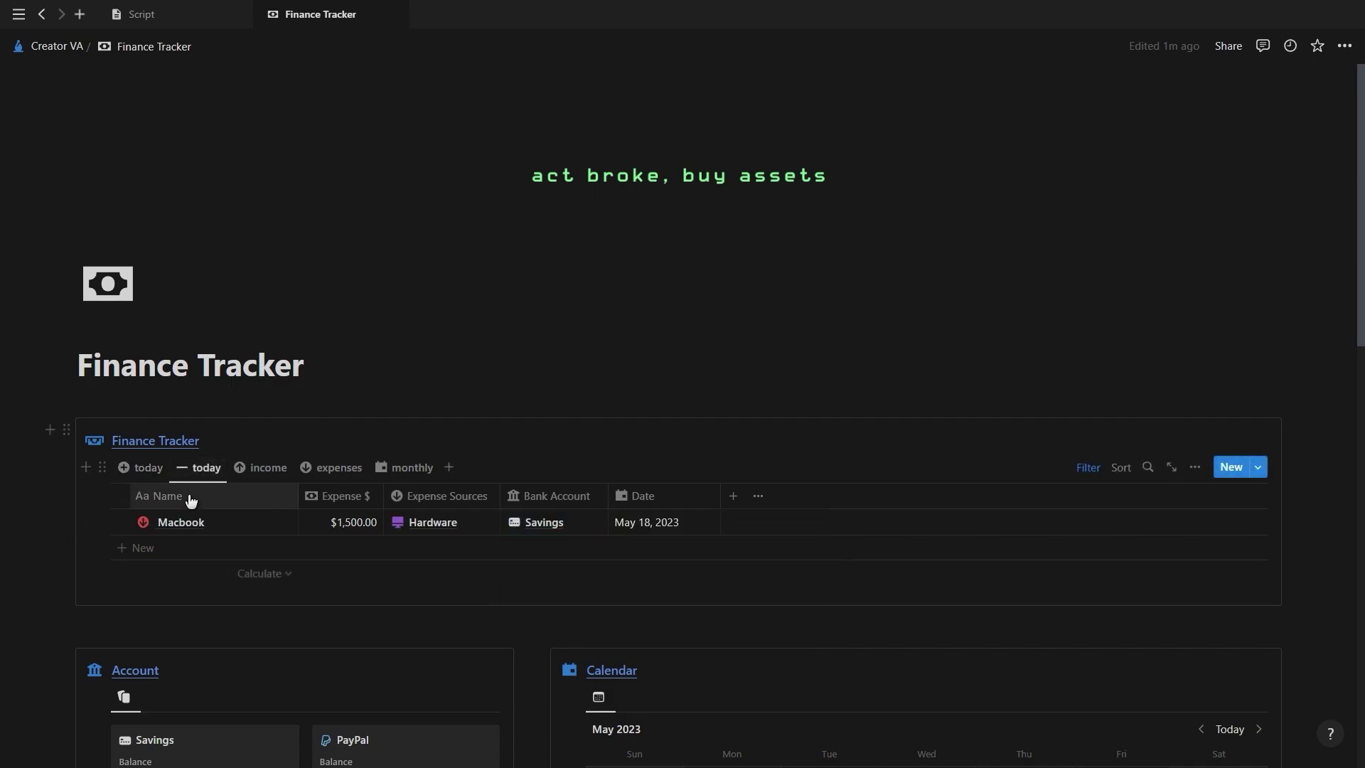
click(262, 469)
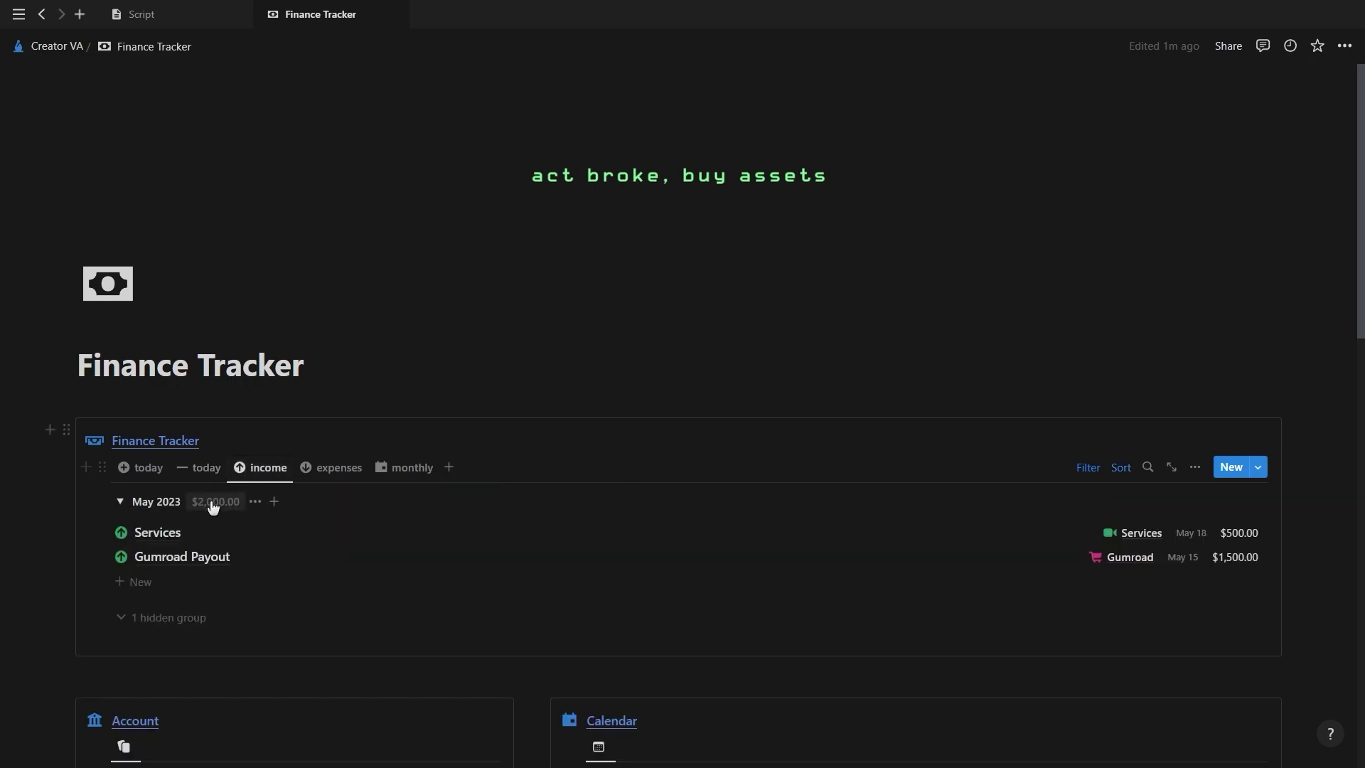
click(328, 468)
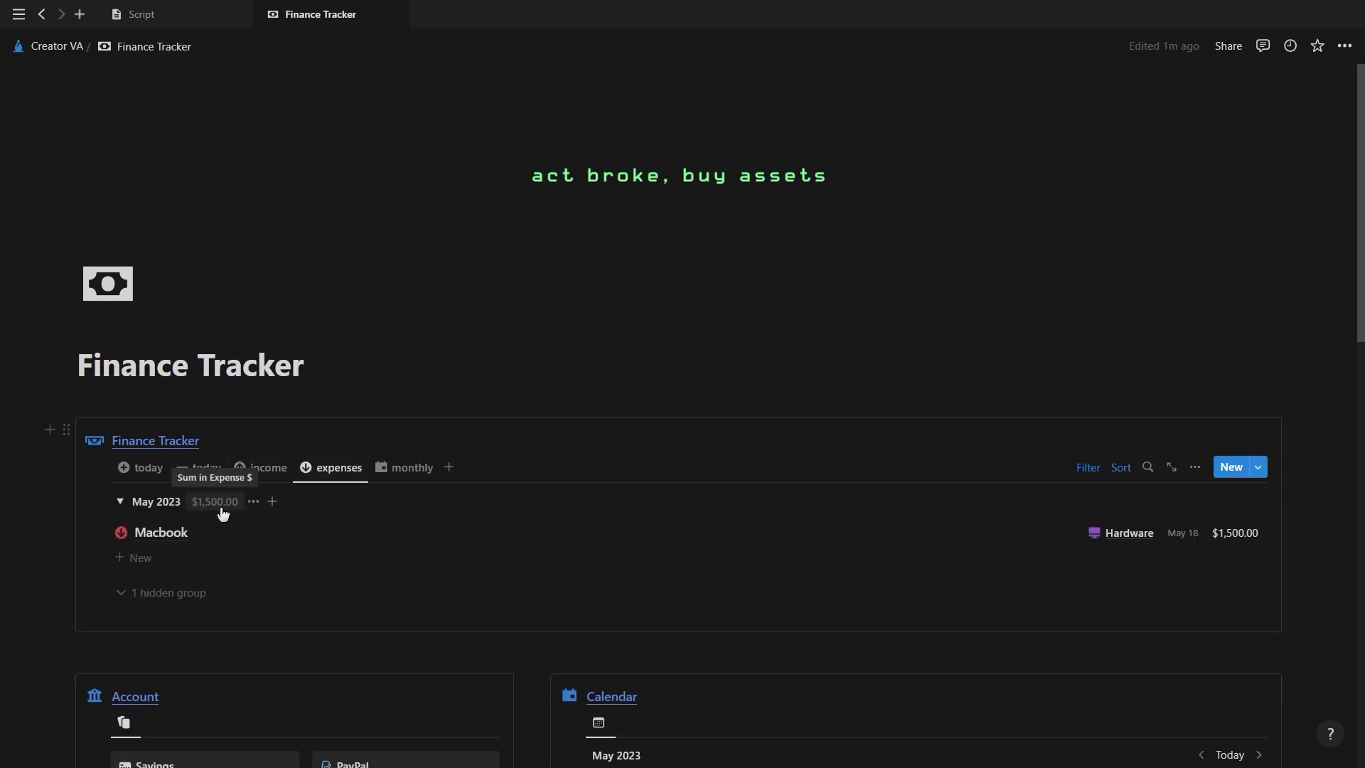
click(403, 469)
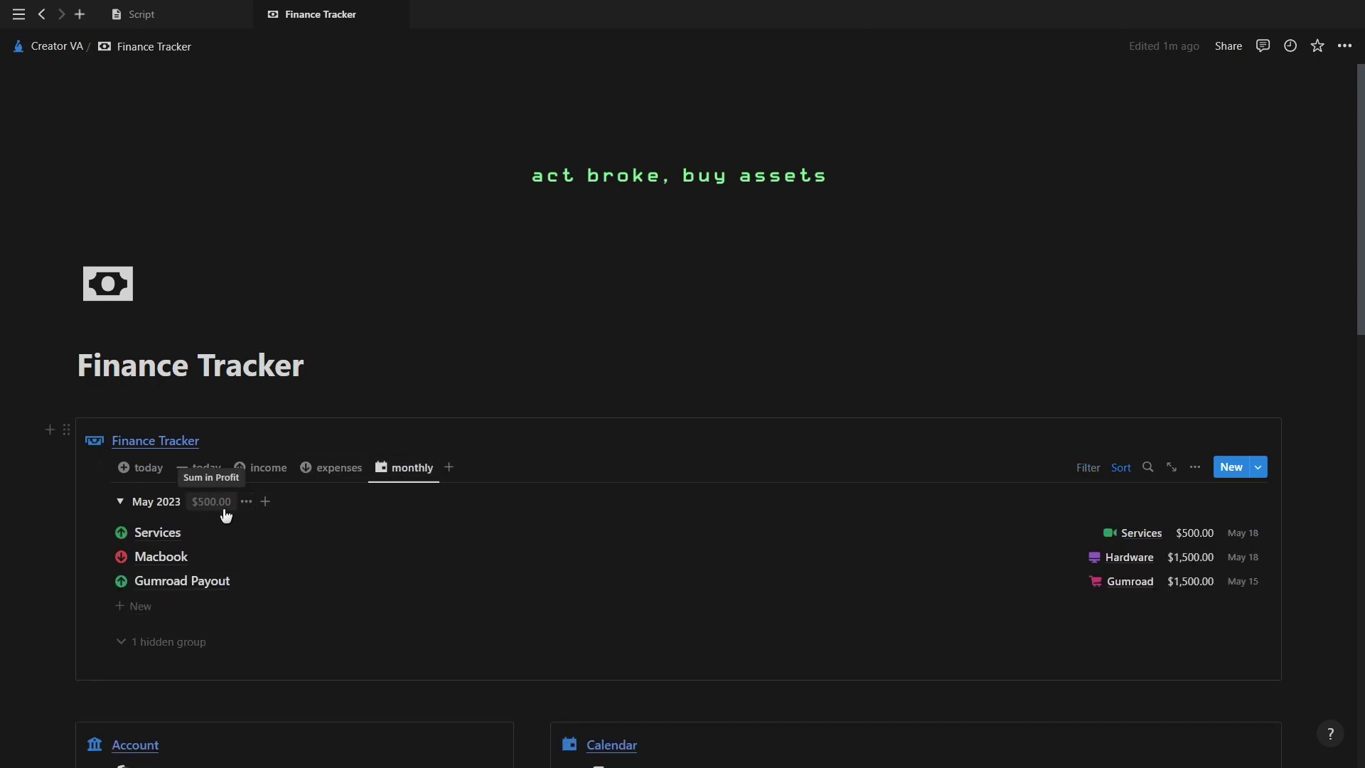
Step: Collapse the May 2023 group and peek at the PayPal account, now at $2,500.00
click(121, 502)
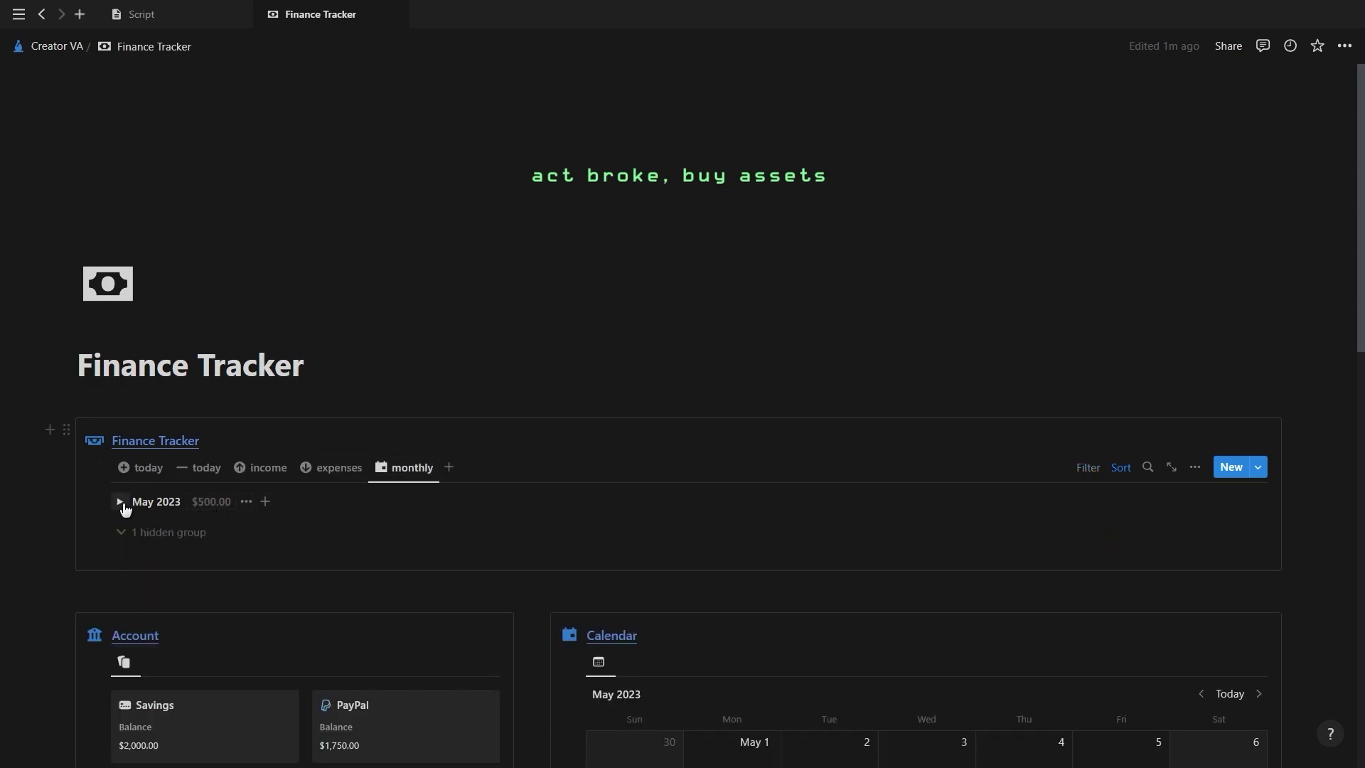
scroll(37, 476, down, 5)
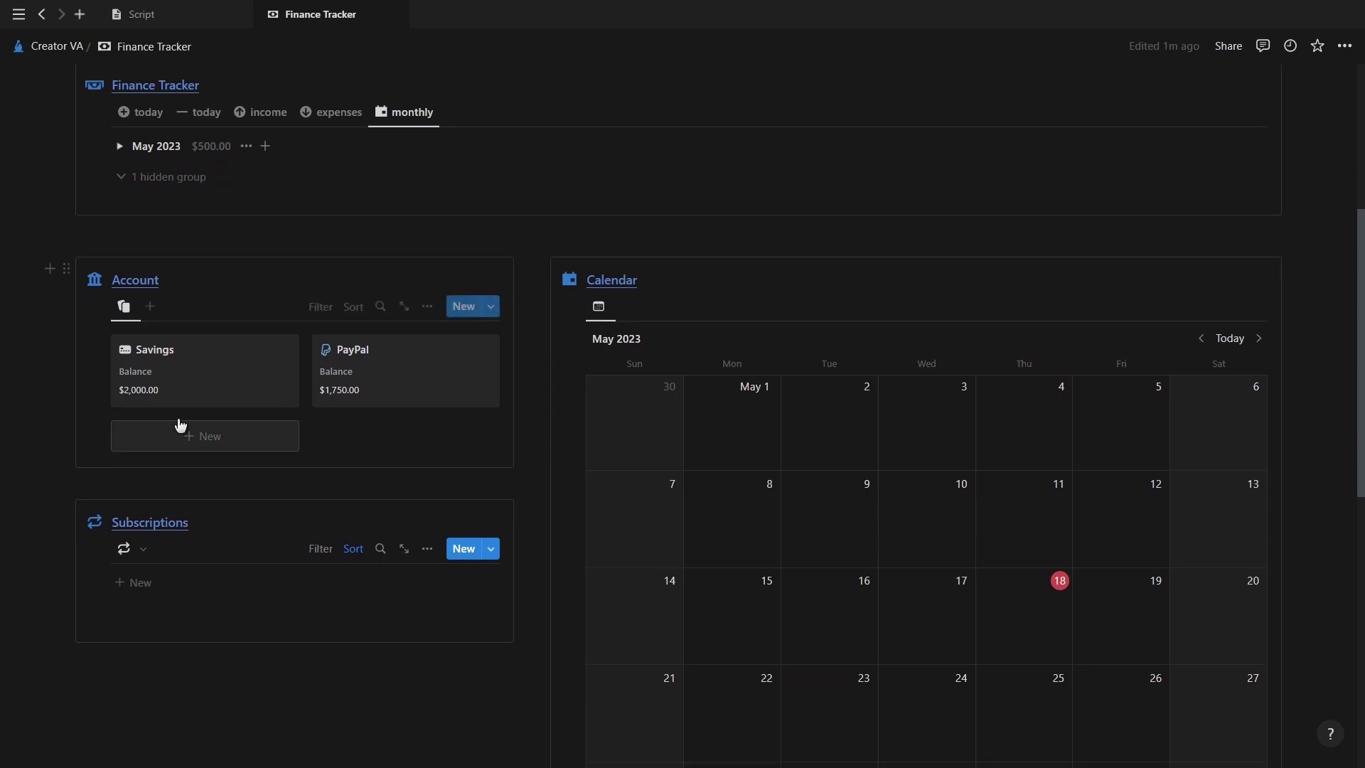
mouse_move(405, 726)
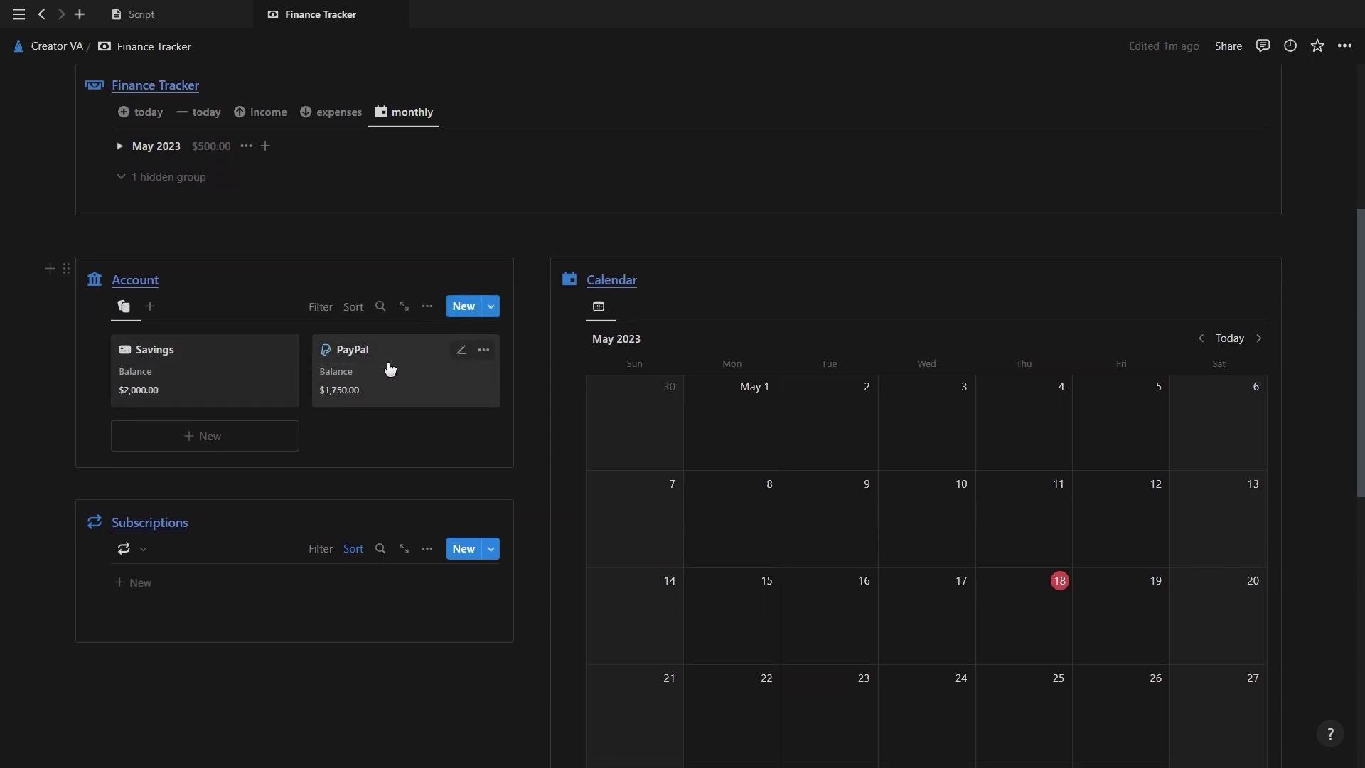
click(391, 368)
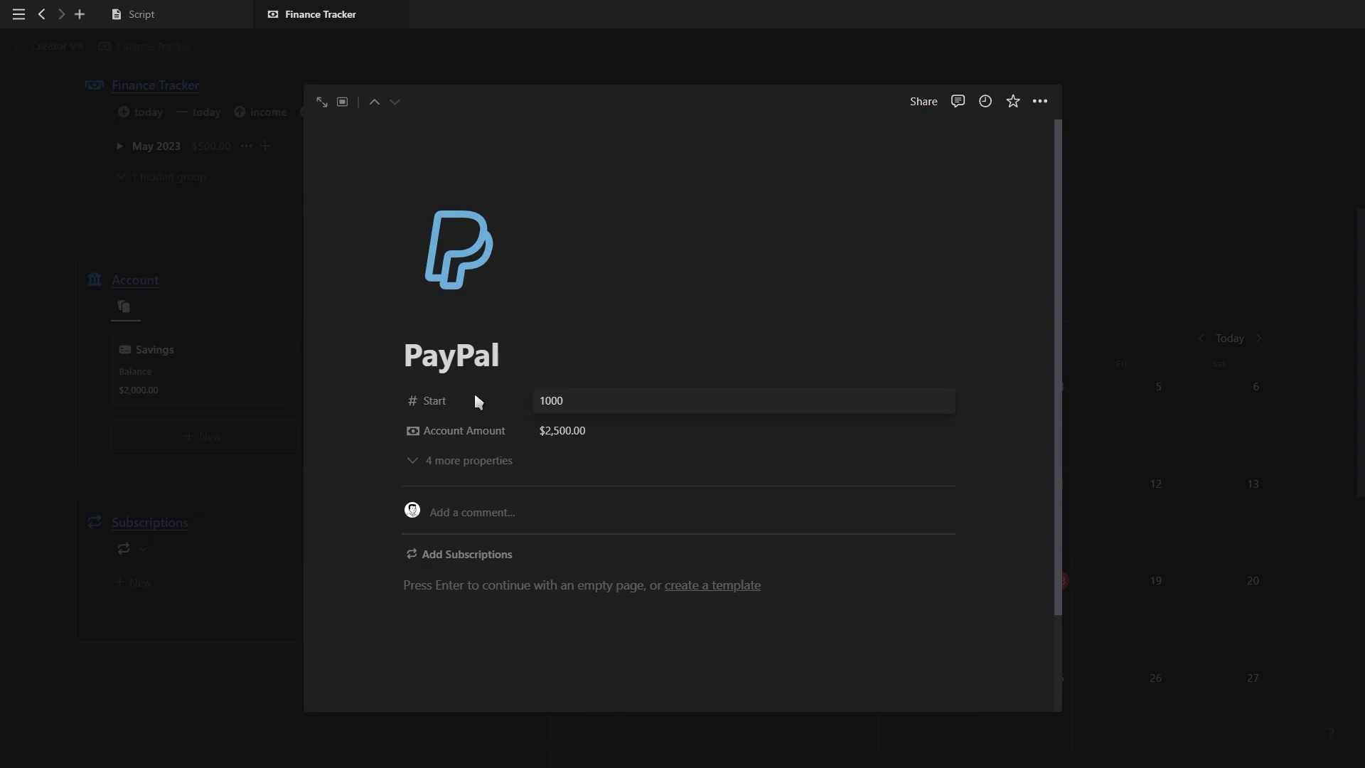
click(227, 366)
Step: Add a new Subscriptions entry named 'Subscription' and open its page
scroll(280, 384, down, 1)
scroll(214, 383, down, 2)
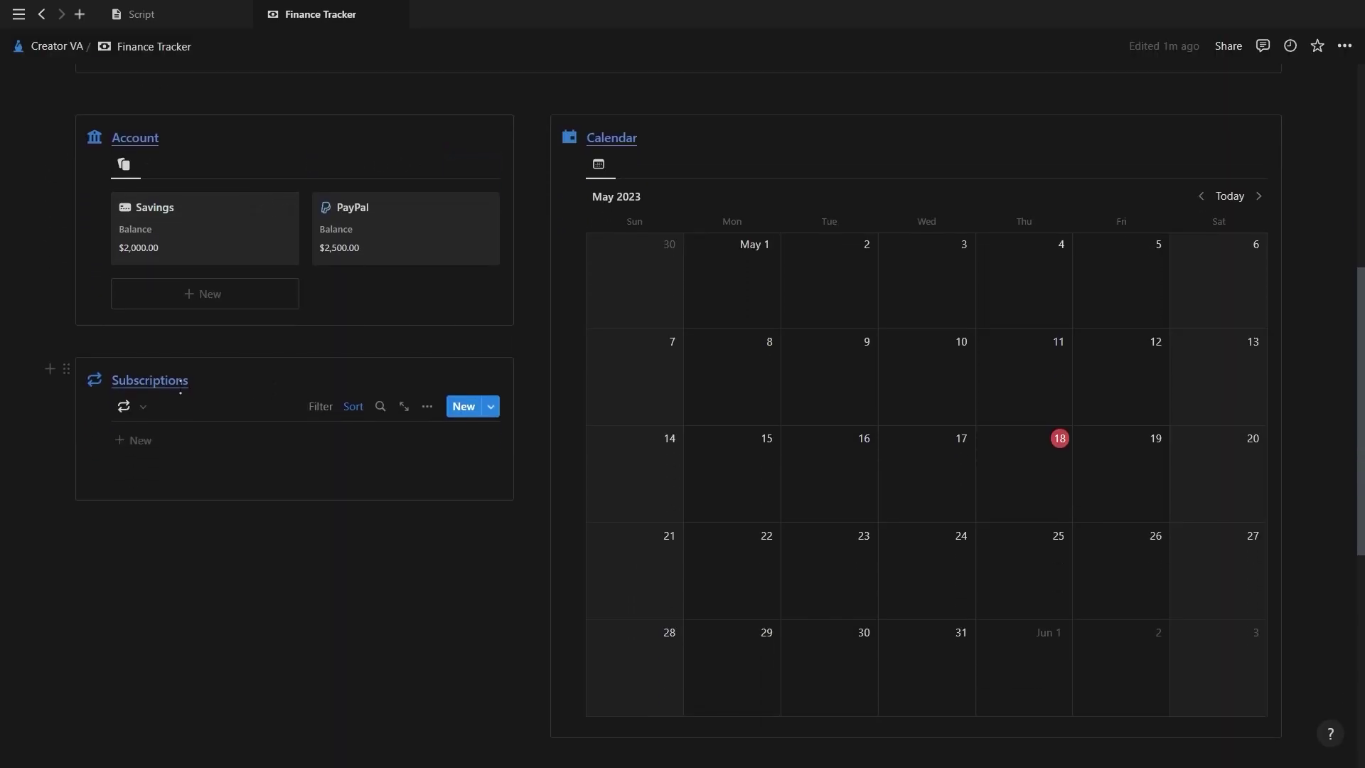
click(173, 442)
text(Subscription)
key(Escape)
click(128, 444)
Step: Set it to PayPal, renewal May 18, 2023, $10.00, Monthly billing and Software type
click(977, 150)
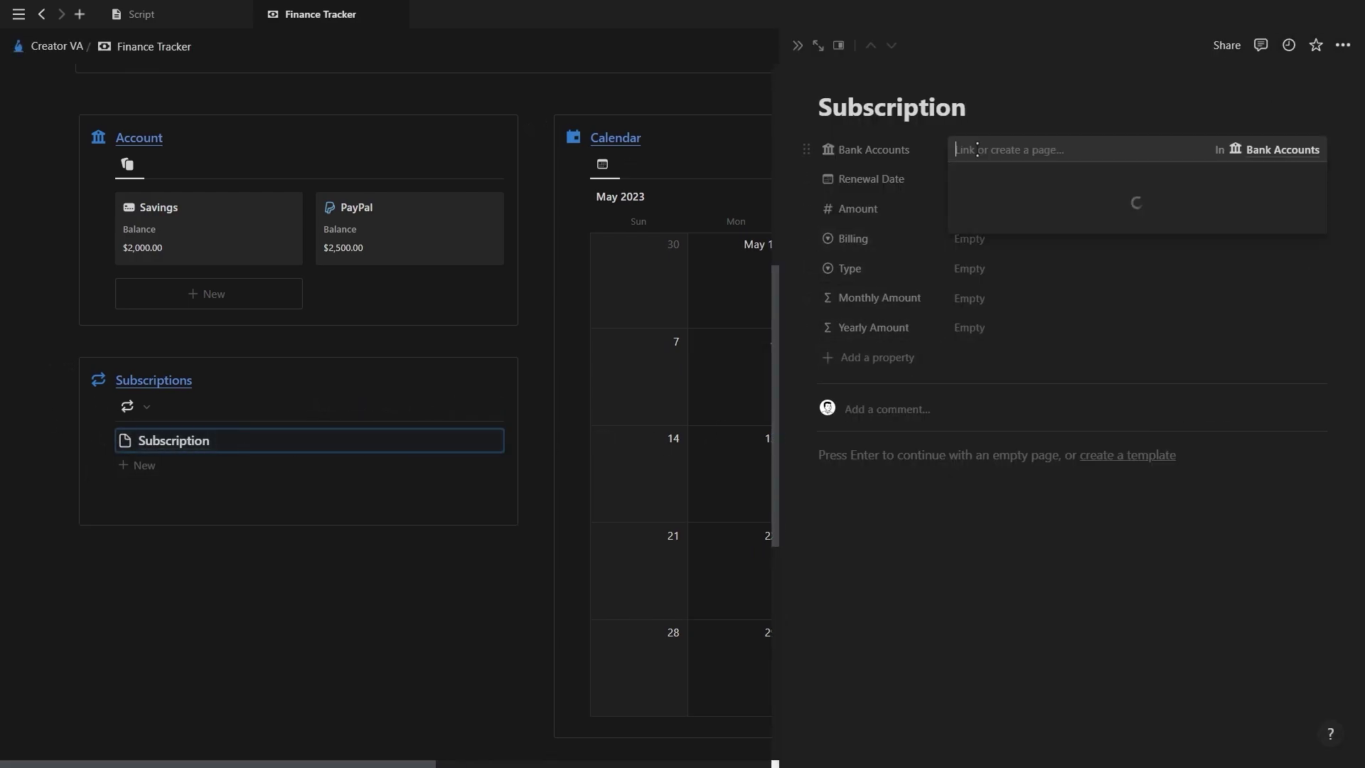
click(992, 225)
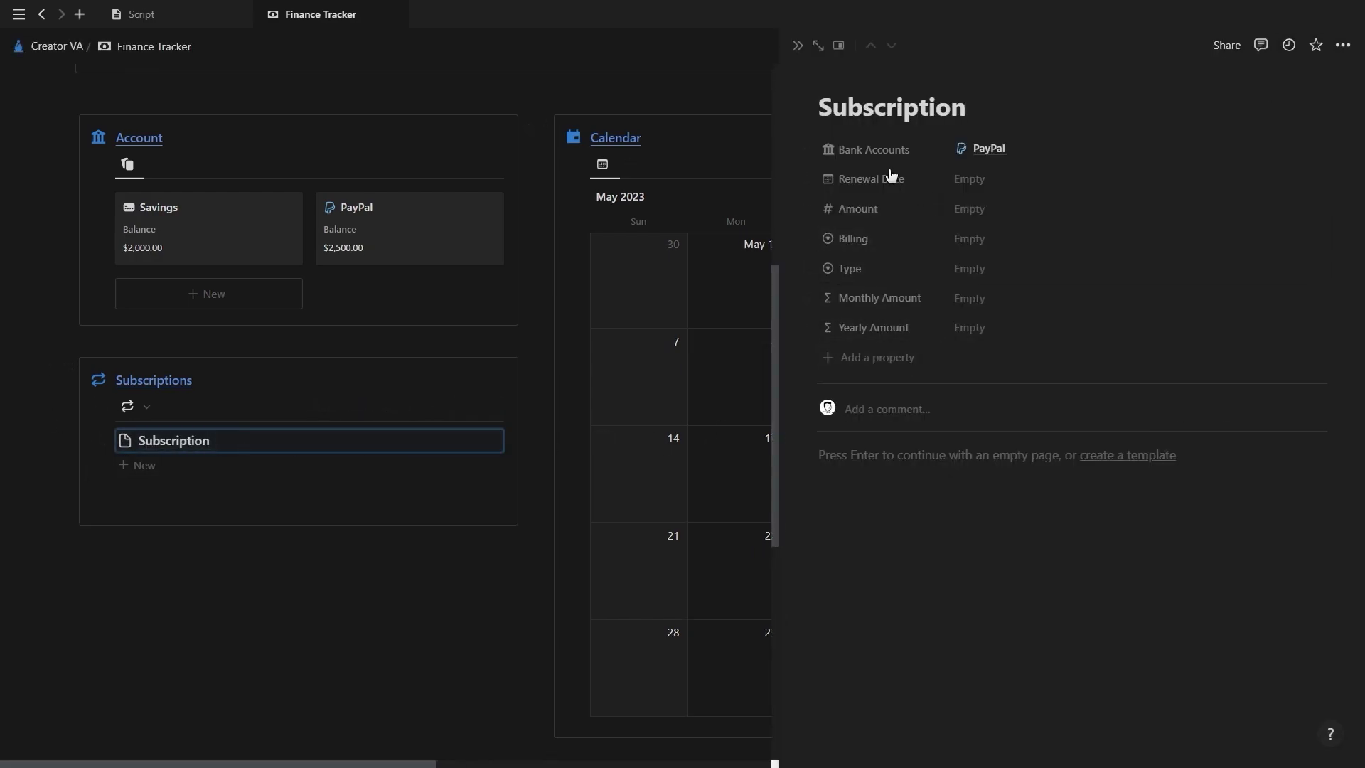
click(985, 186)
click(870, 208)
click(967, 208)
text(0)
key(Return)
click(993, 238)
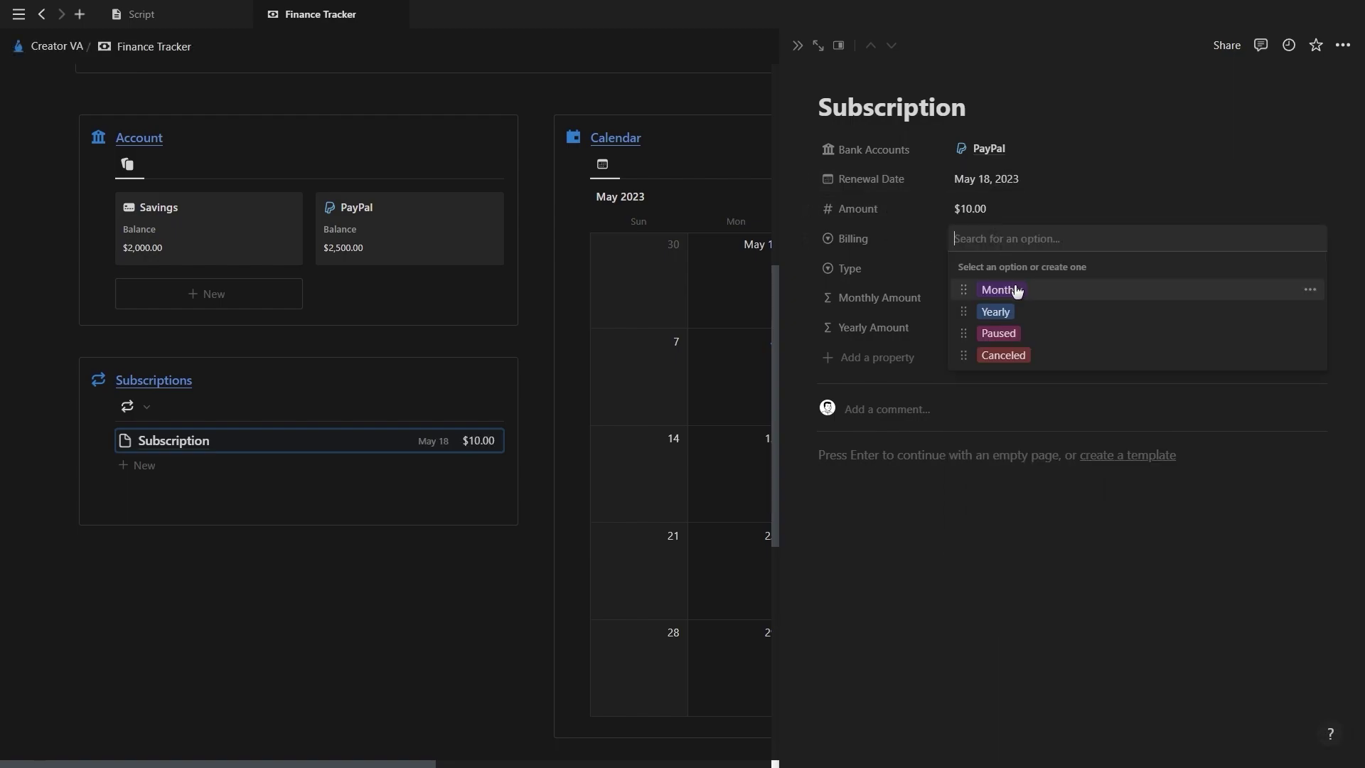
click(1013, 289)
click(1002, 270)
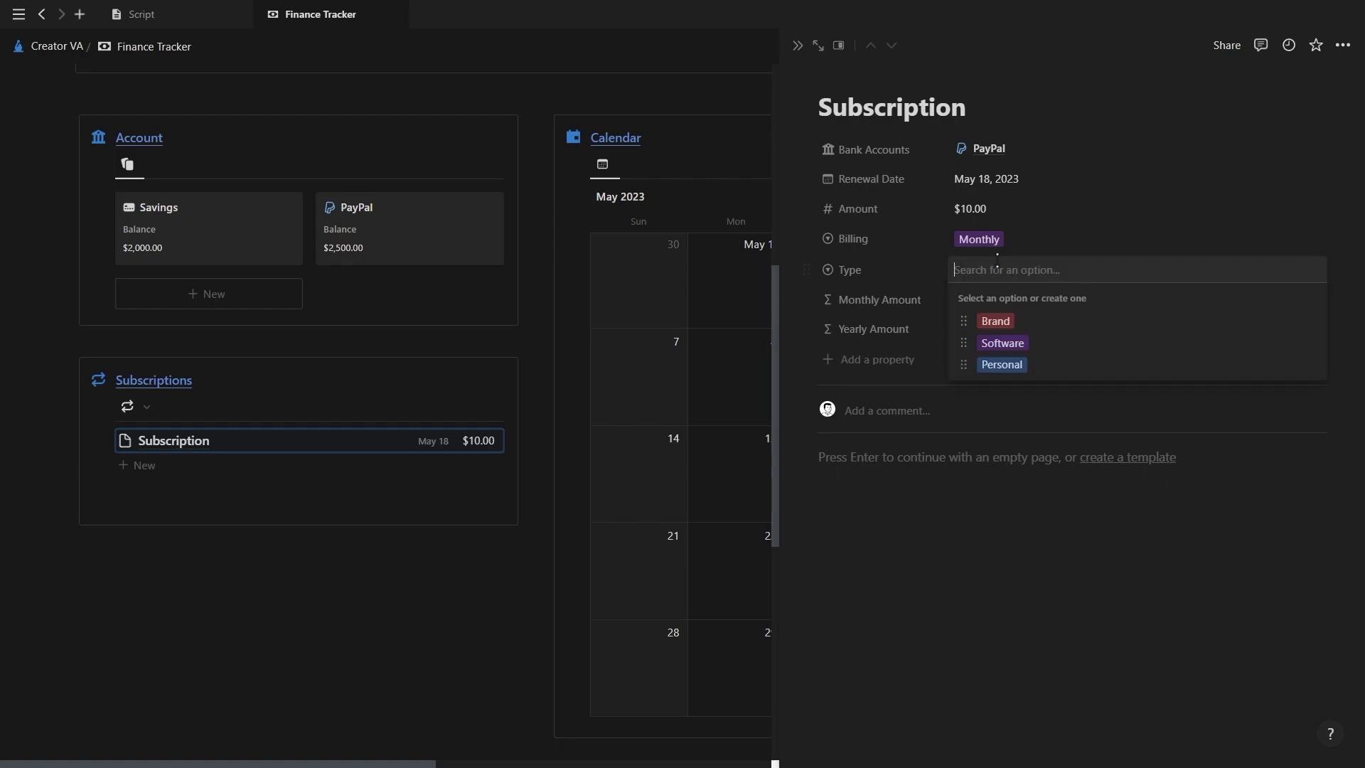
click(1002, 343)
Step: Give the subscription page an edit-list icon and close it
click(835, 78)
click(833, 107)
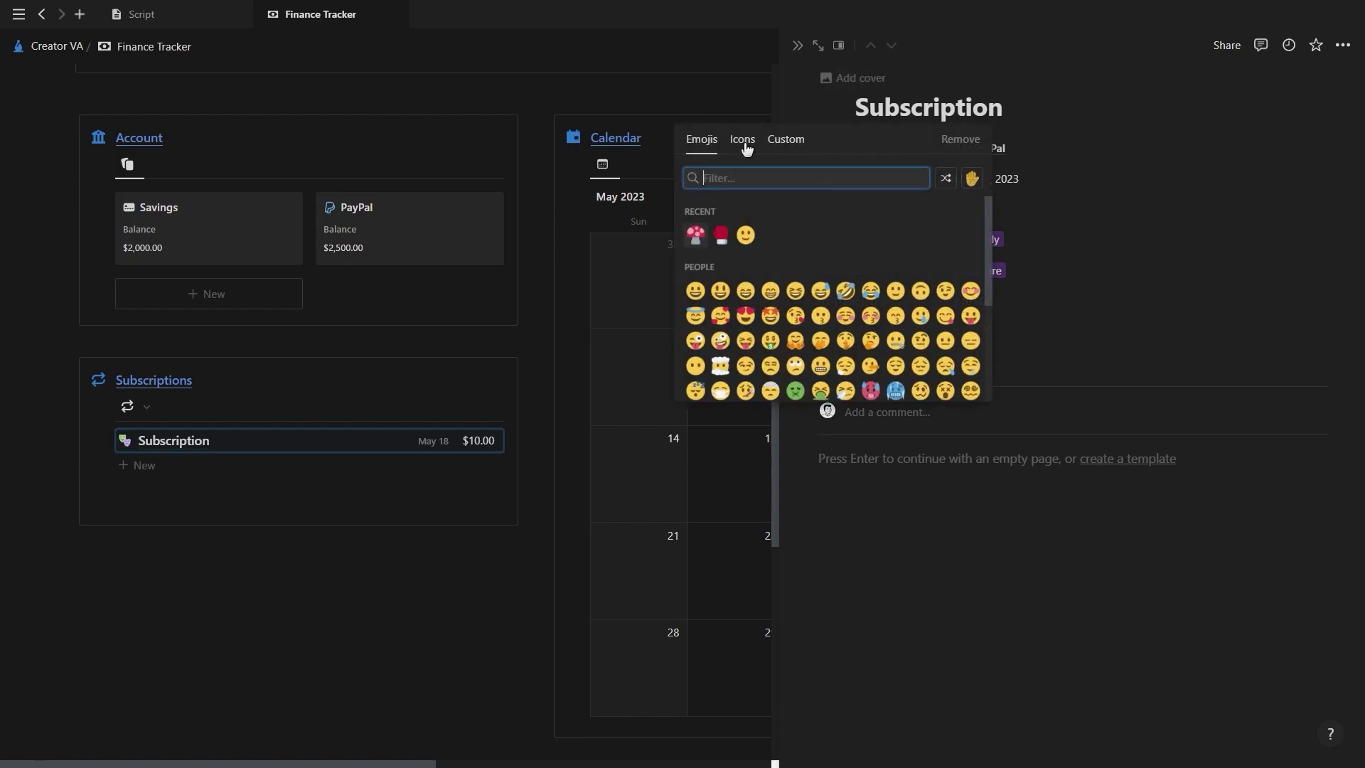
click(695, 234)
click(797, 45)
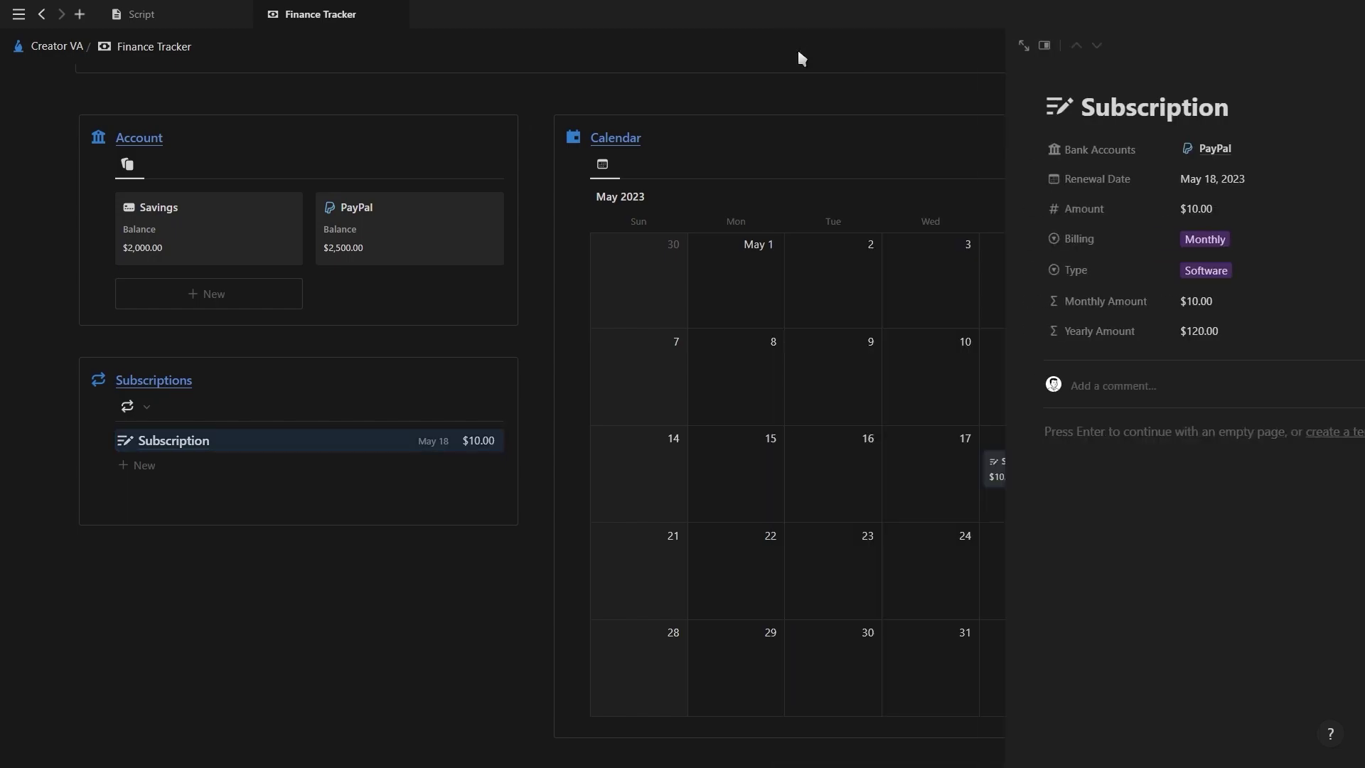
click(125, 406)
Step: Show Subscriptions as a table and move the renewal date to June 18, 2023
click(92, 491)
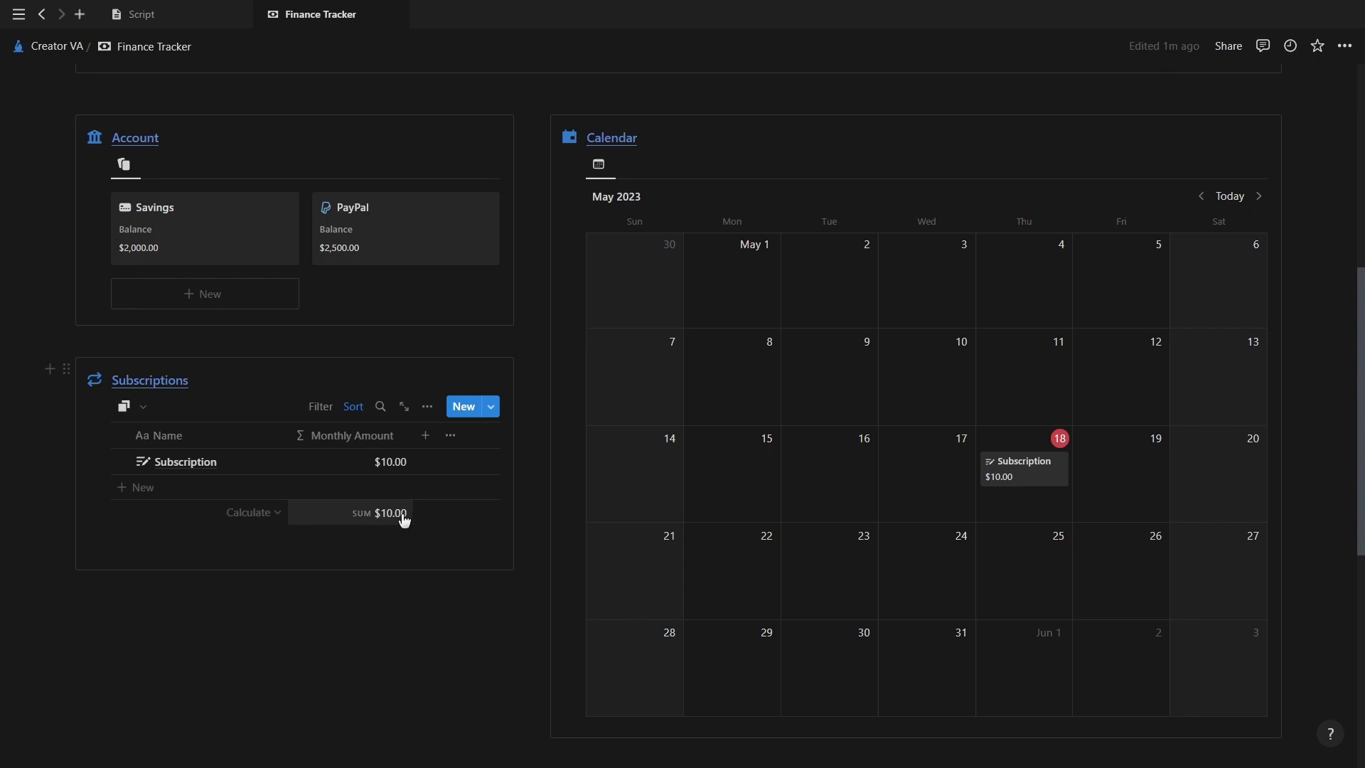
mouse_move(1022, 467)
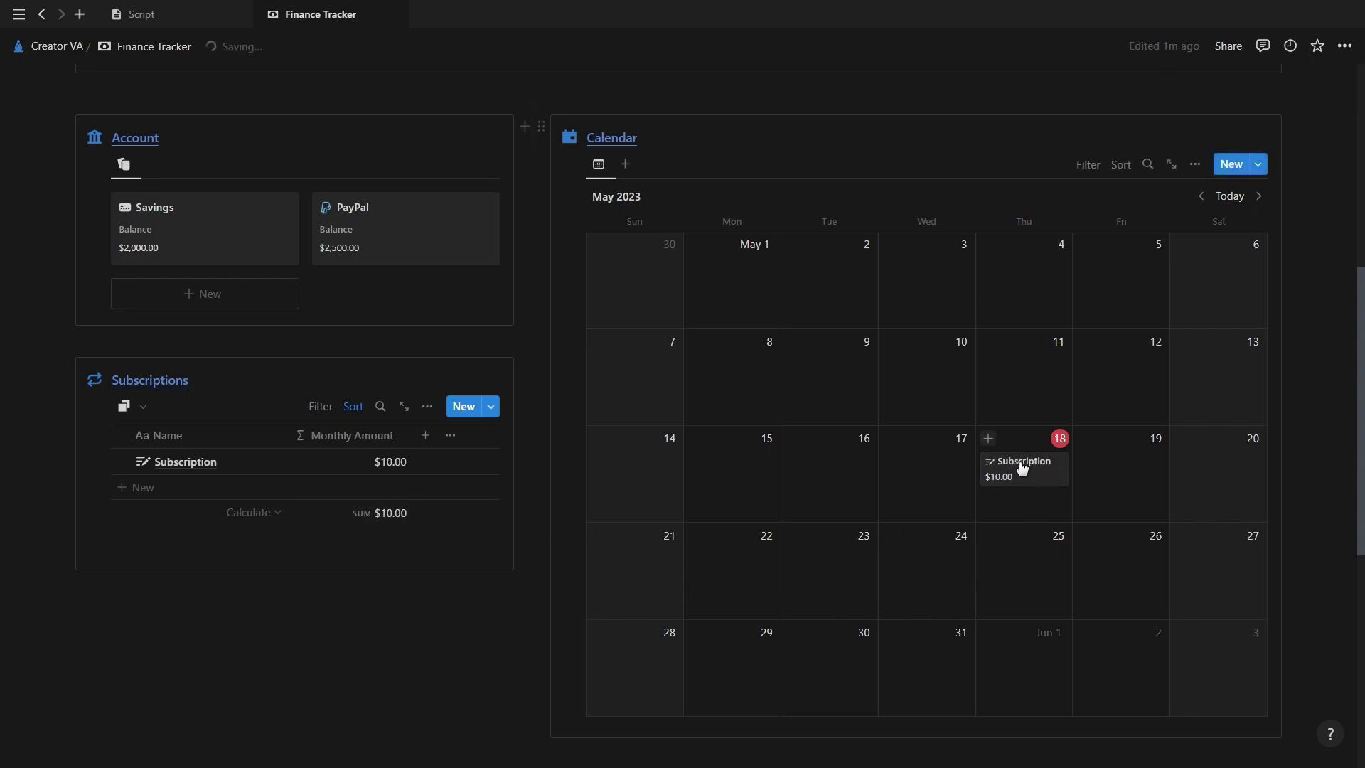
click(1028, 474)
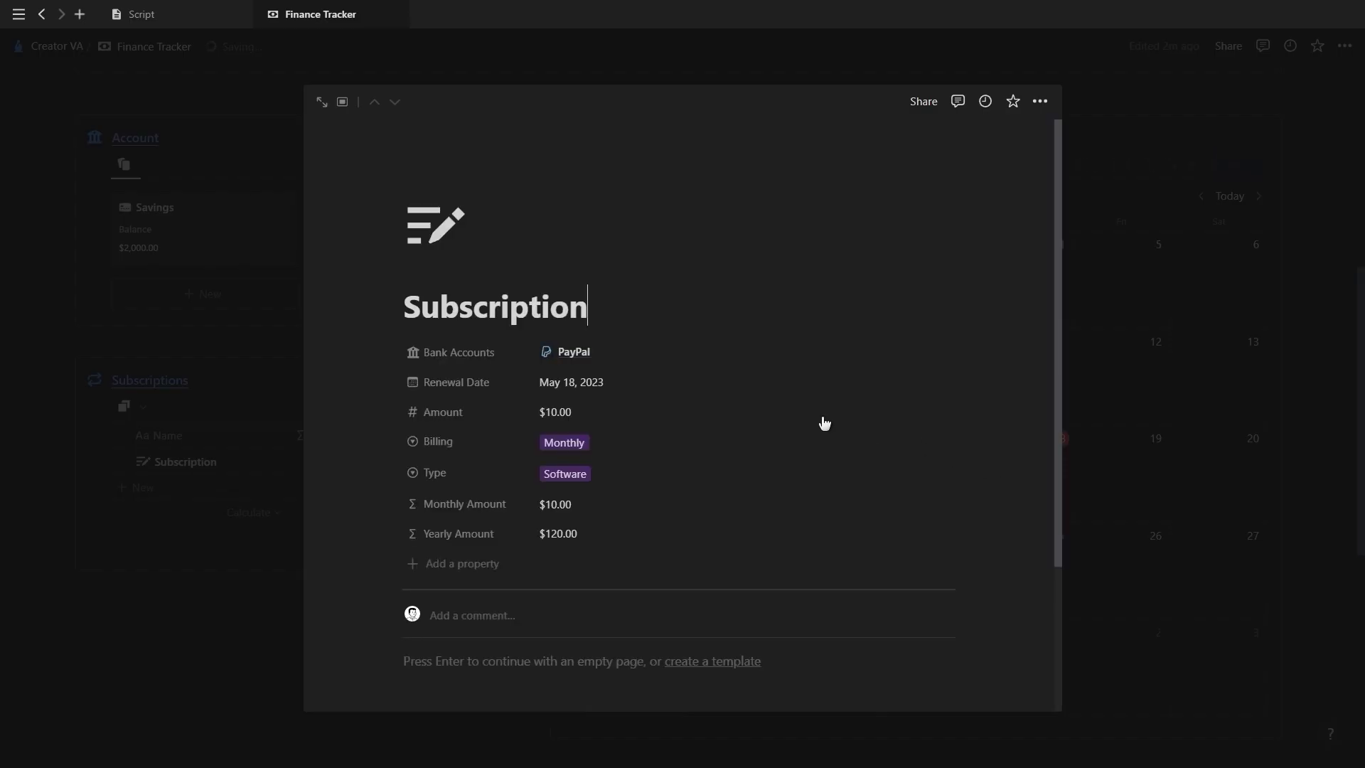
click(598, 382)
click(714, 385)
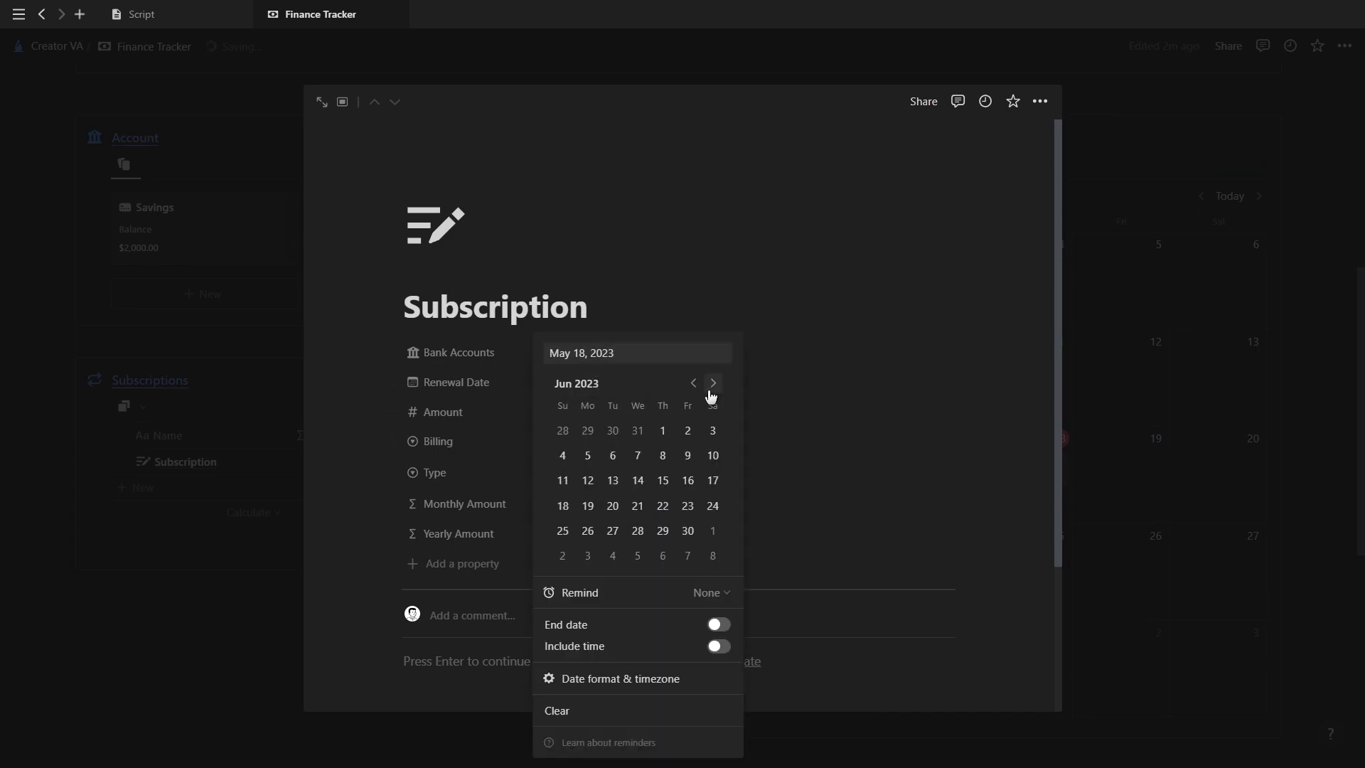
click(532, 337)
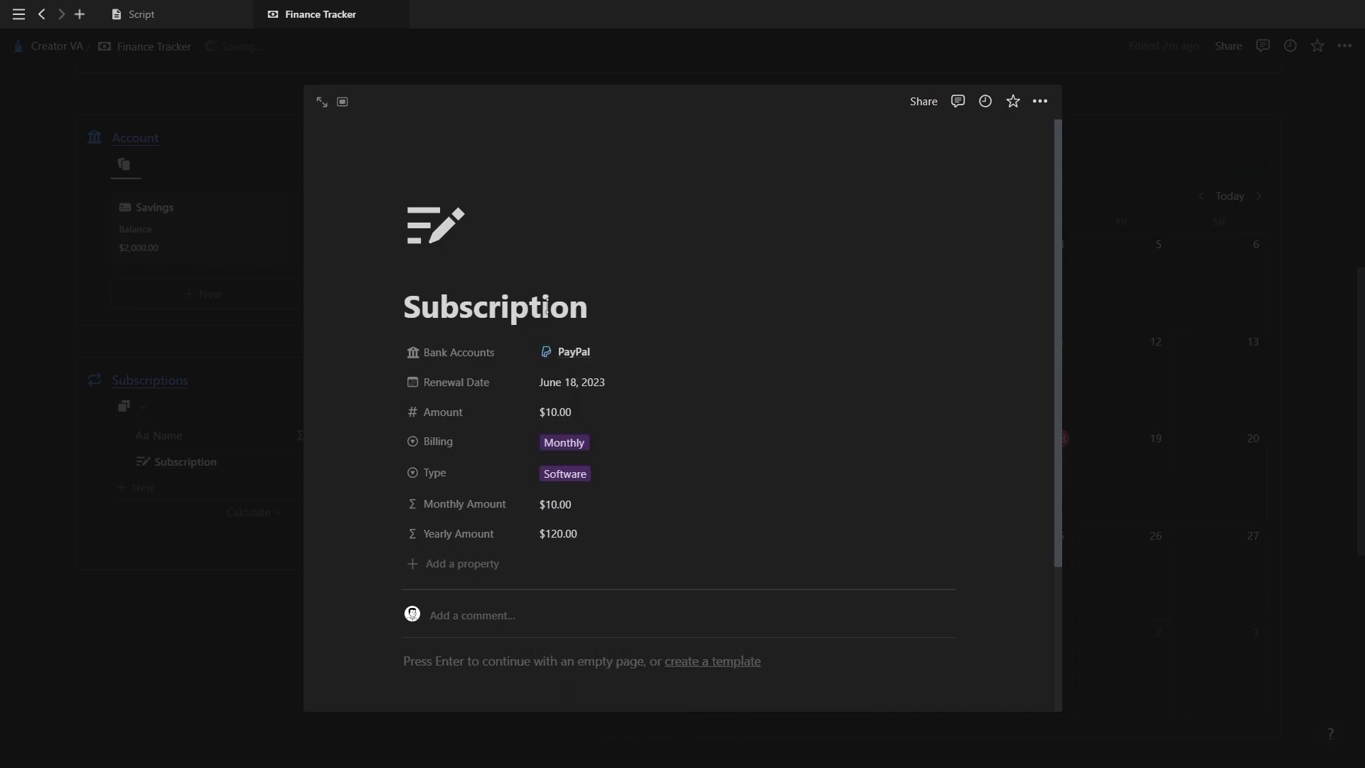
Step: Close the subscription page and scroll down the Creator VA dashboard
click(1199, 381)
scroll(1197, 381, down, 2)
scroll(924, 384, down, 4)
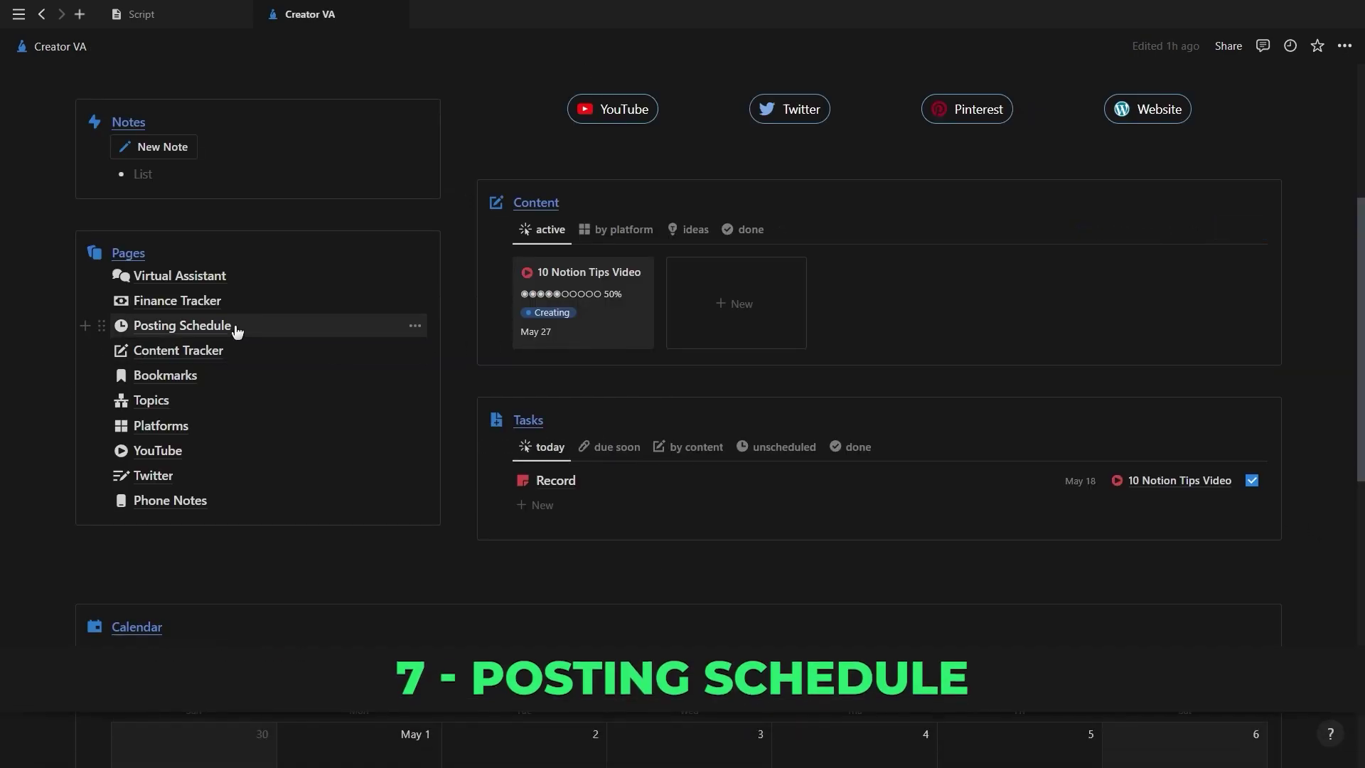
Step: Add a Thursday YouTube post 'Notion Tutorial' on Posting Schedule, type Educate, time 3pm
click(234, 327)
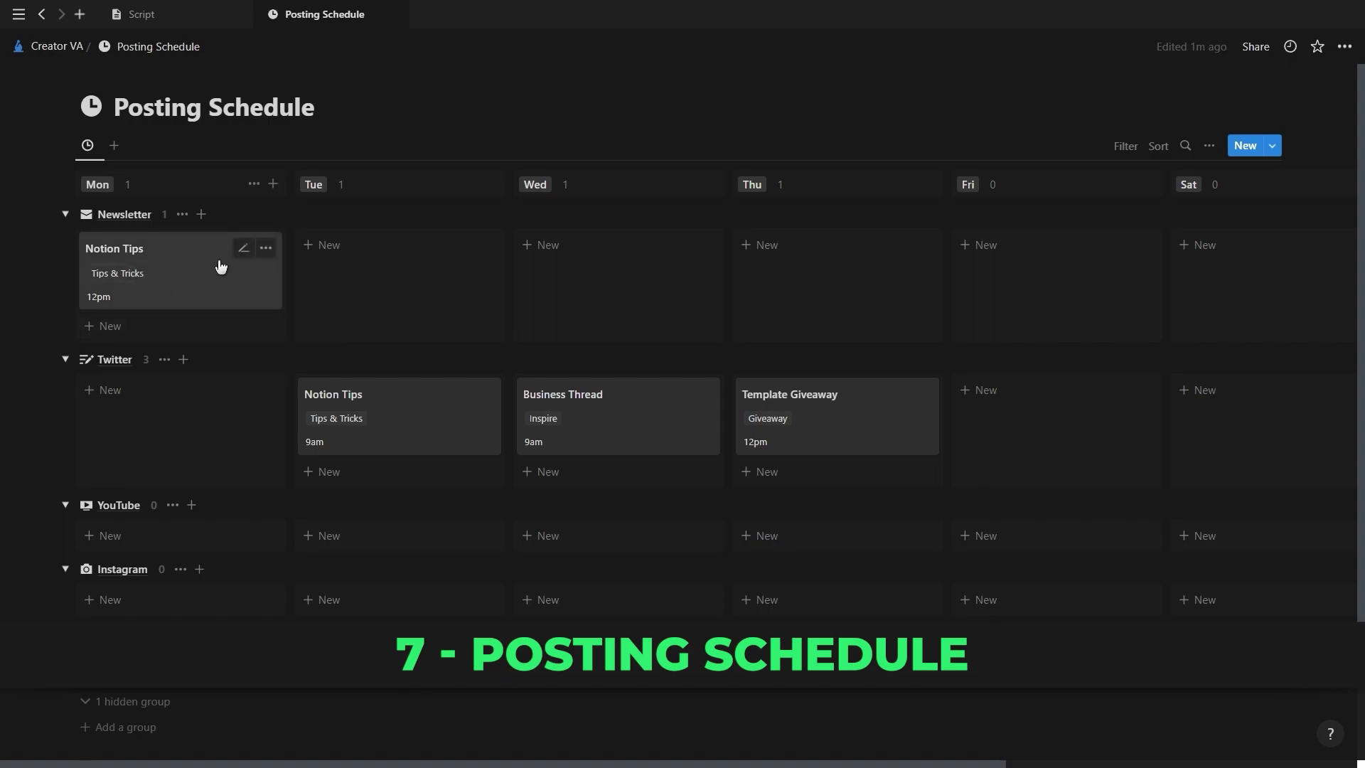
scroll(924, 433, down, 2)
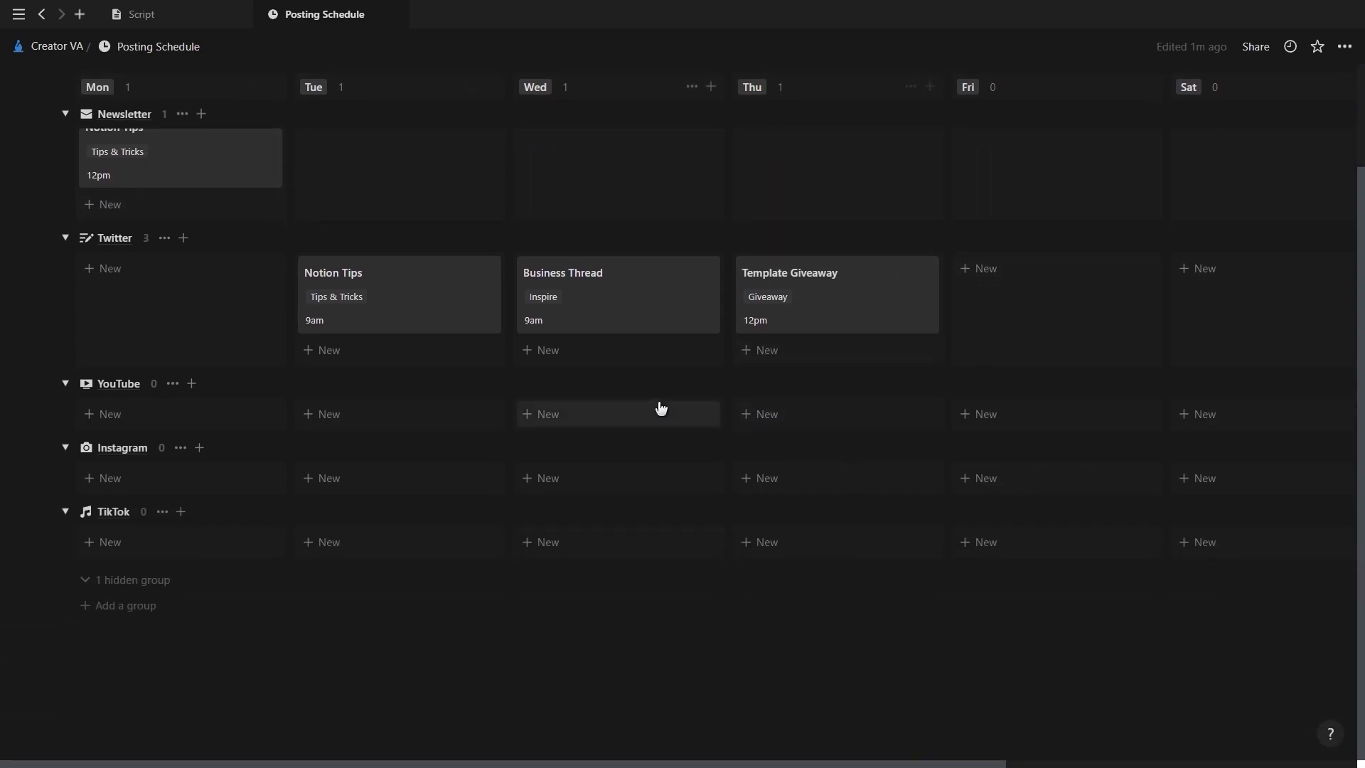
click(761, 417)
text(Notion T)
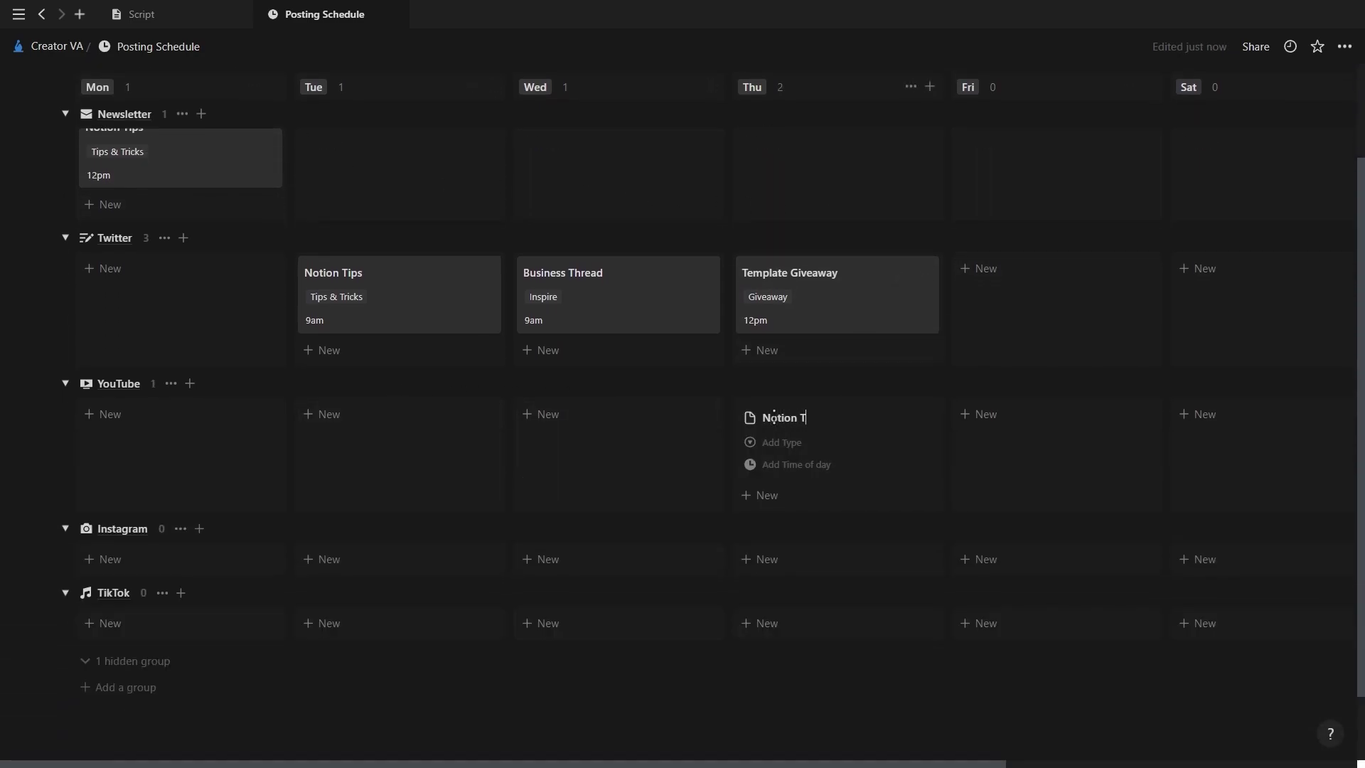
text(utorial)
click(789, 442)
click(786, 522)
click(791, 464)
click(700, 724)
Step: Collapse the TikTok and Instagram groups on the Posting Schedule
scroll(755, 718, down, 1)
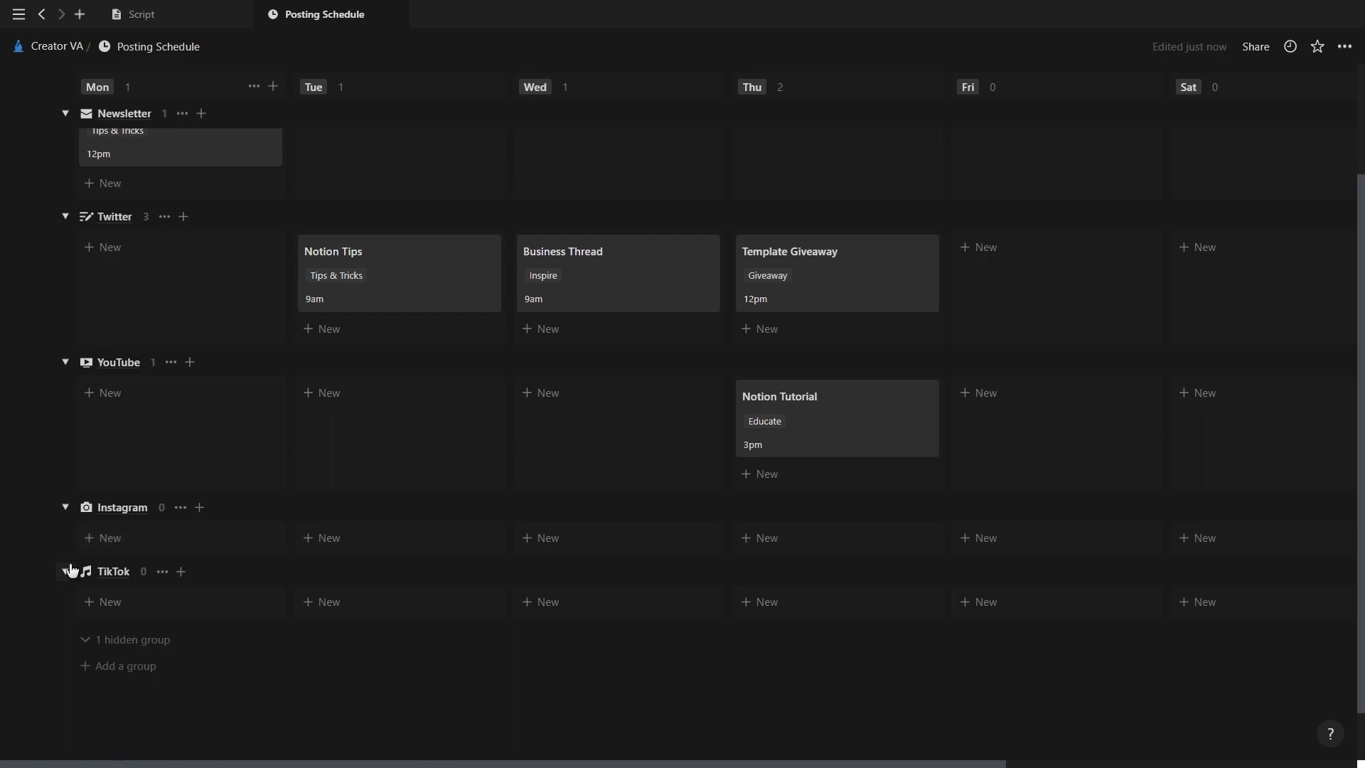
click(66, 570)
click(64, 506)
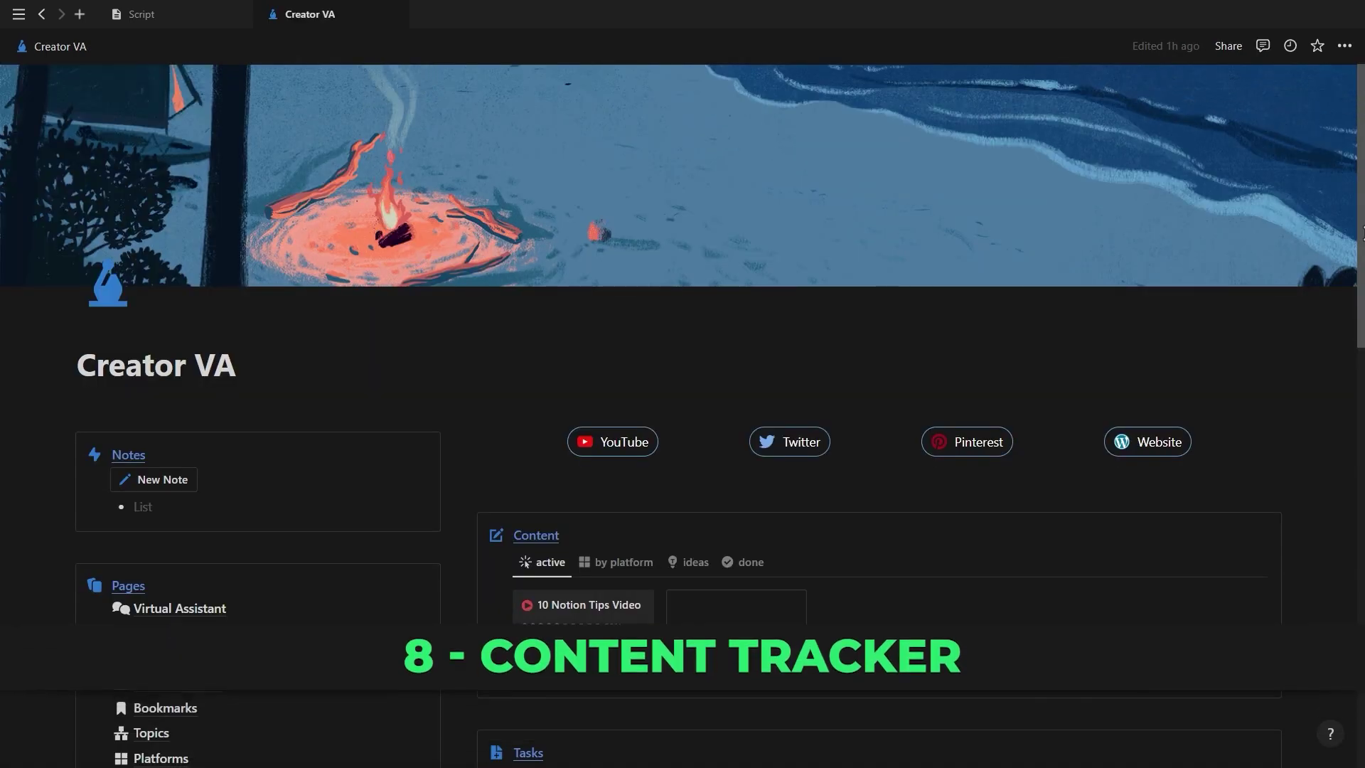
Step: Open Content Tracker, browse its calendar, published and all views, and collapse Twitter
scroll(620, 355, down, 2)
scroll(620, 355, down, 3)
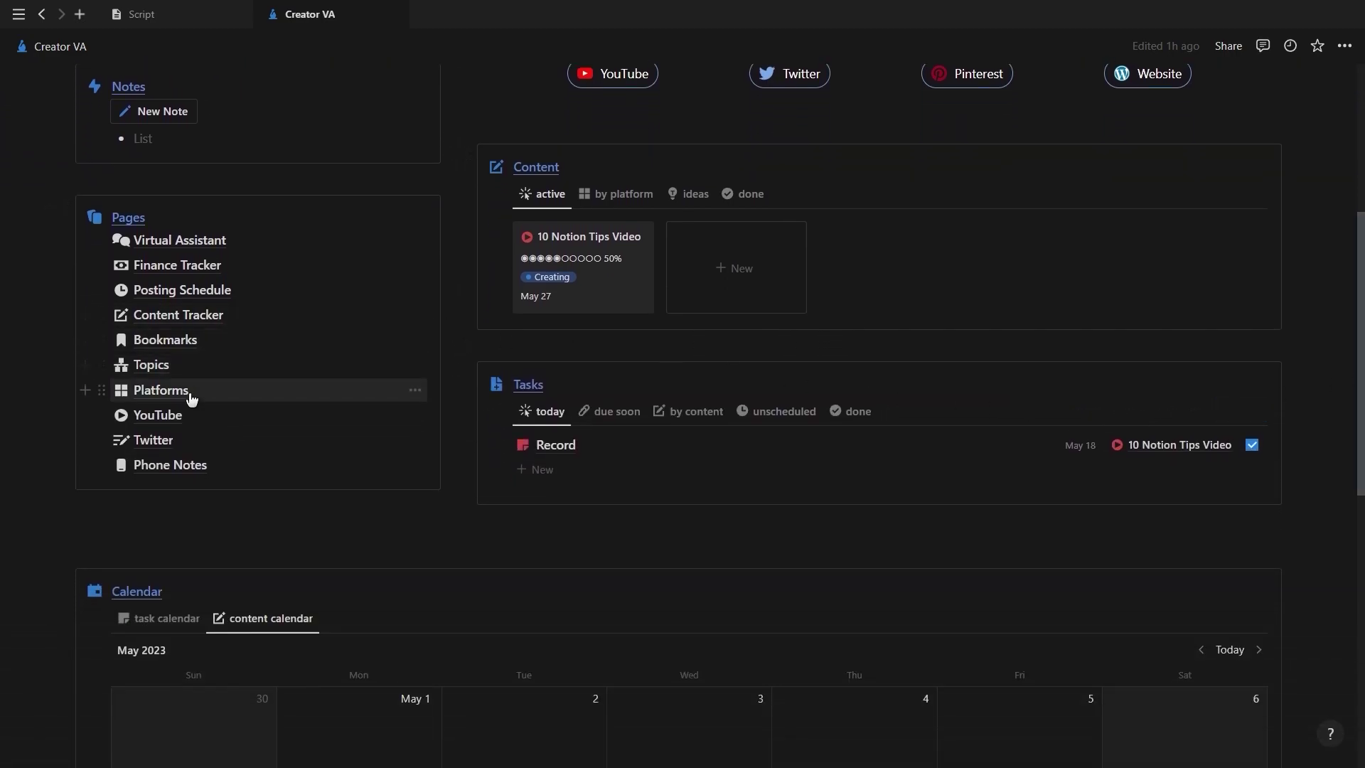
click(177, 315)
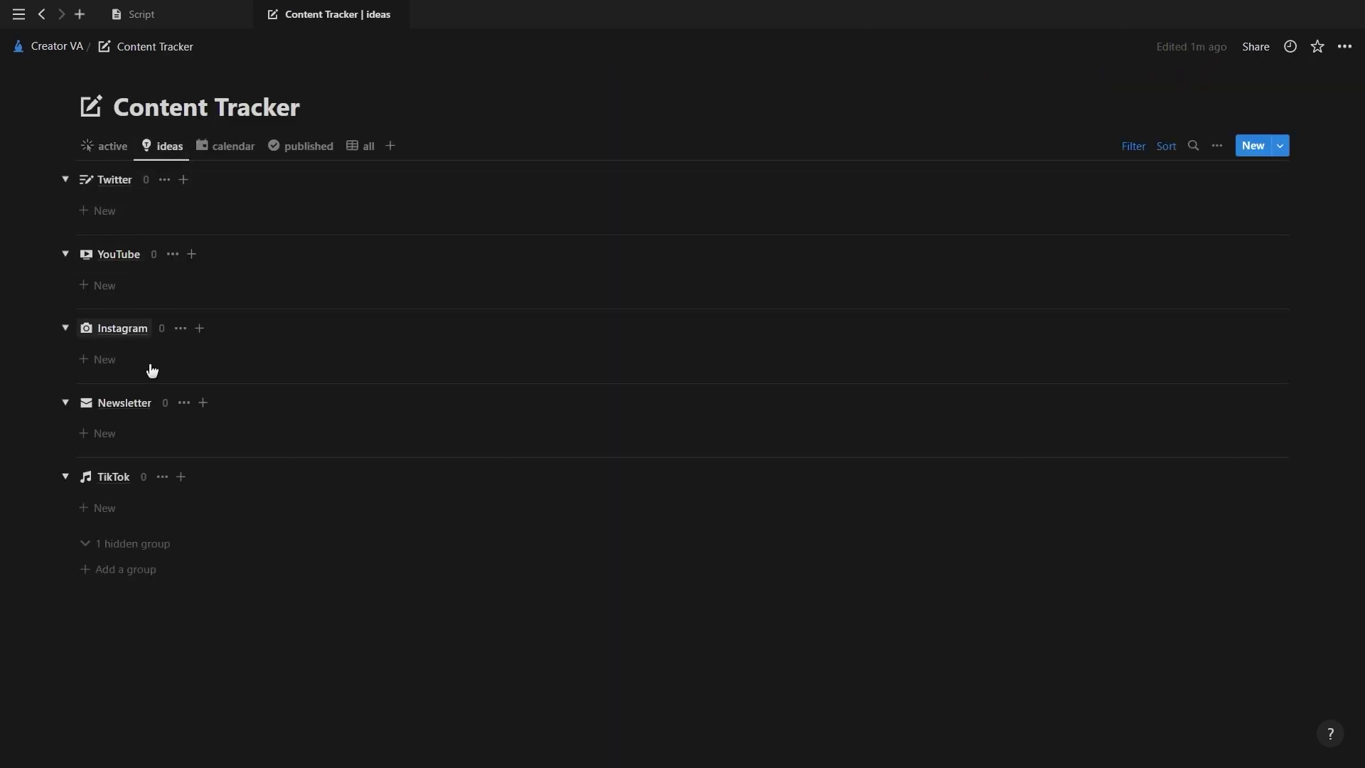
click(222, 151)
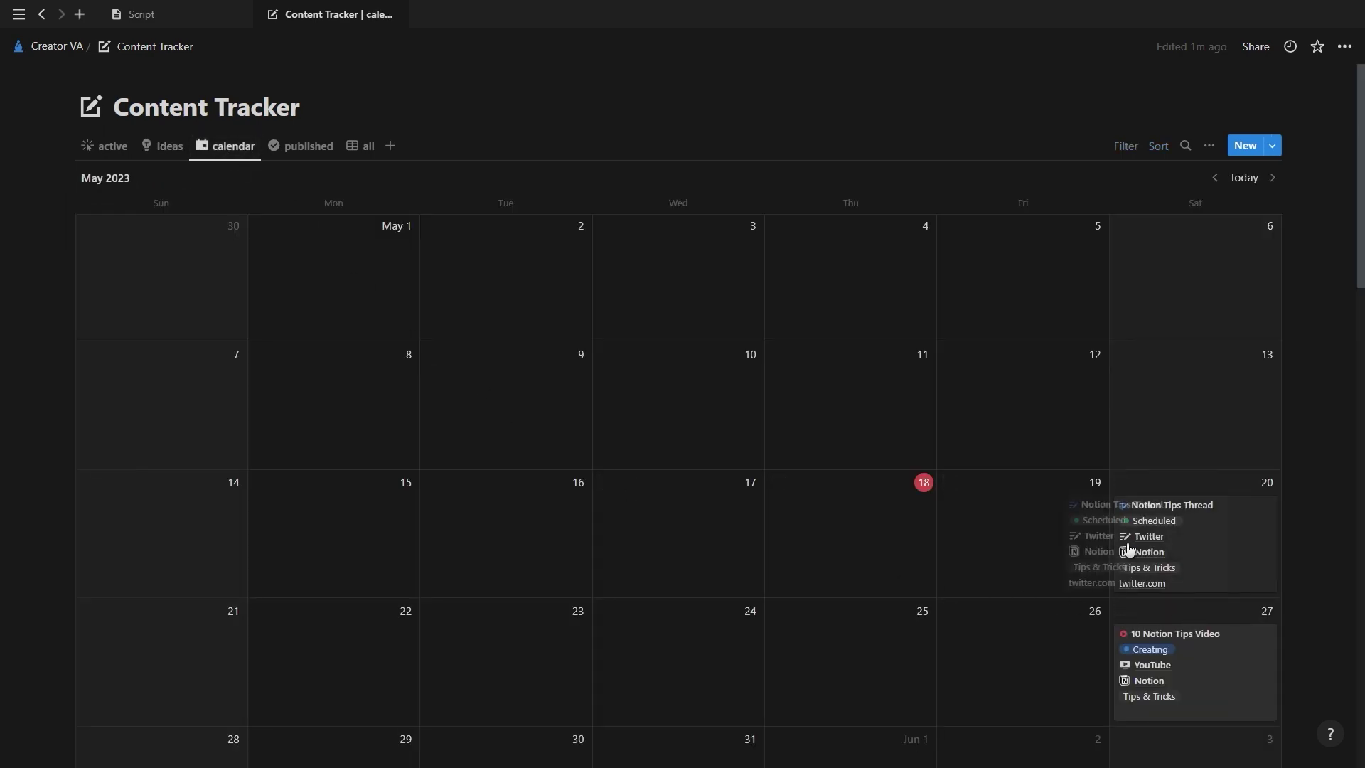
click(277, 151)
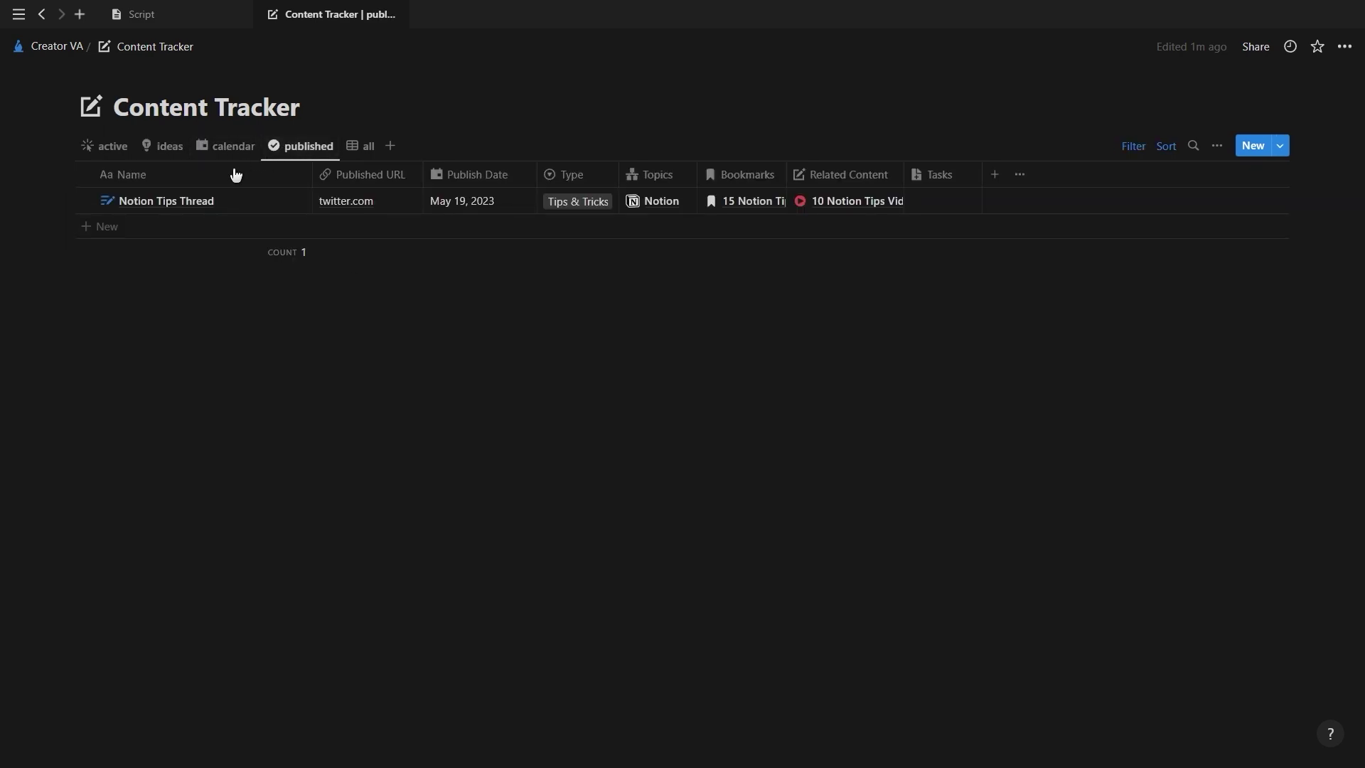
click(362, 148)
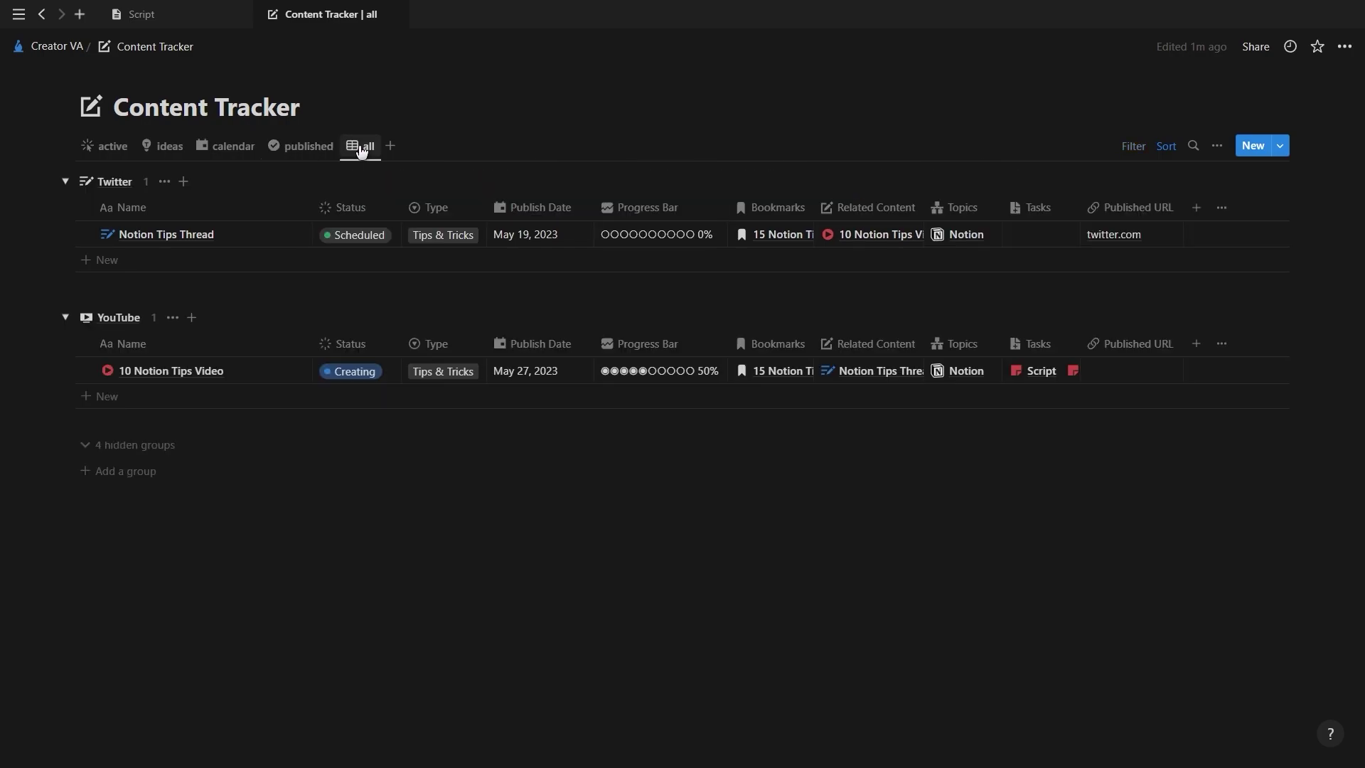
click(66, 182)
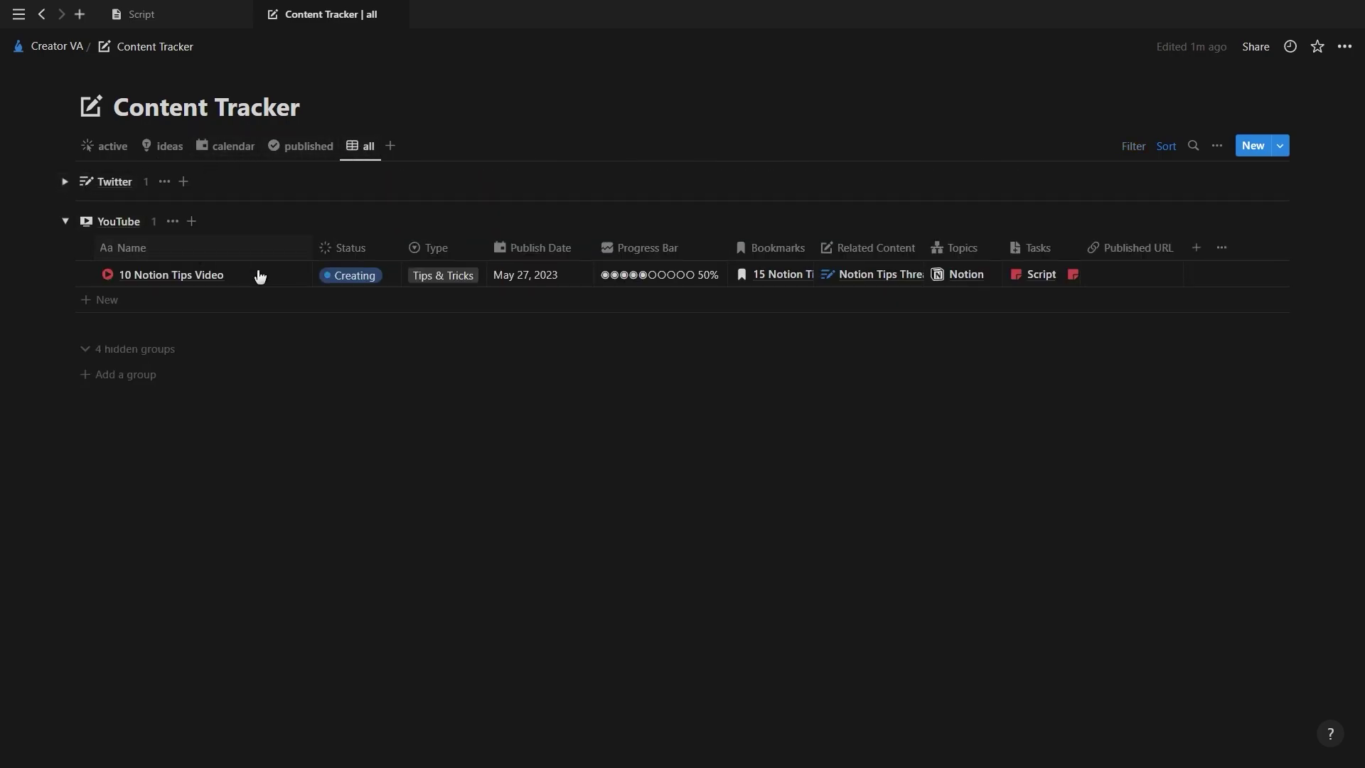
Step: On Bookmarks, drag the bookmark to Archived, then undo to keep it under To Recreate
click(268, 307)
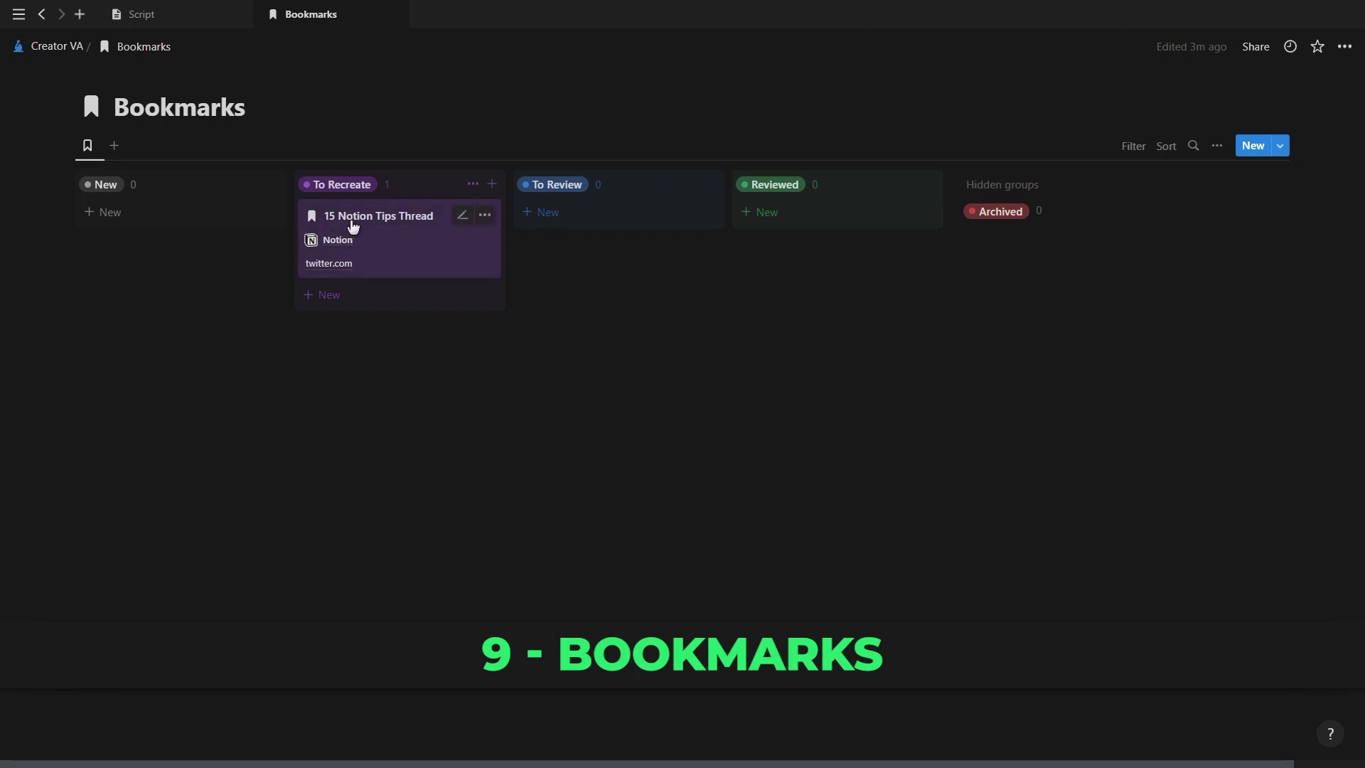
drag(351, 228, 1008, 220)
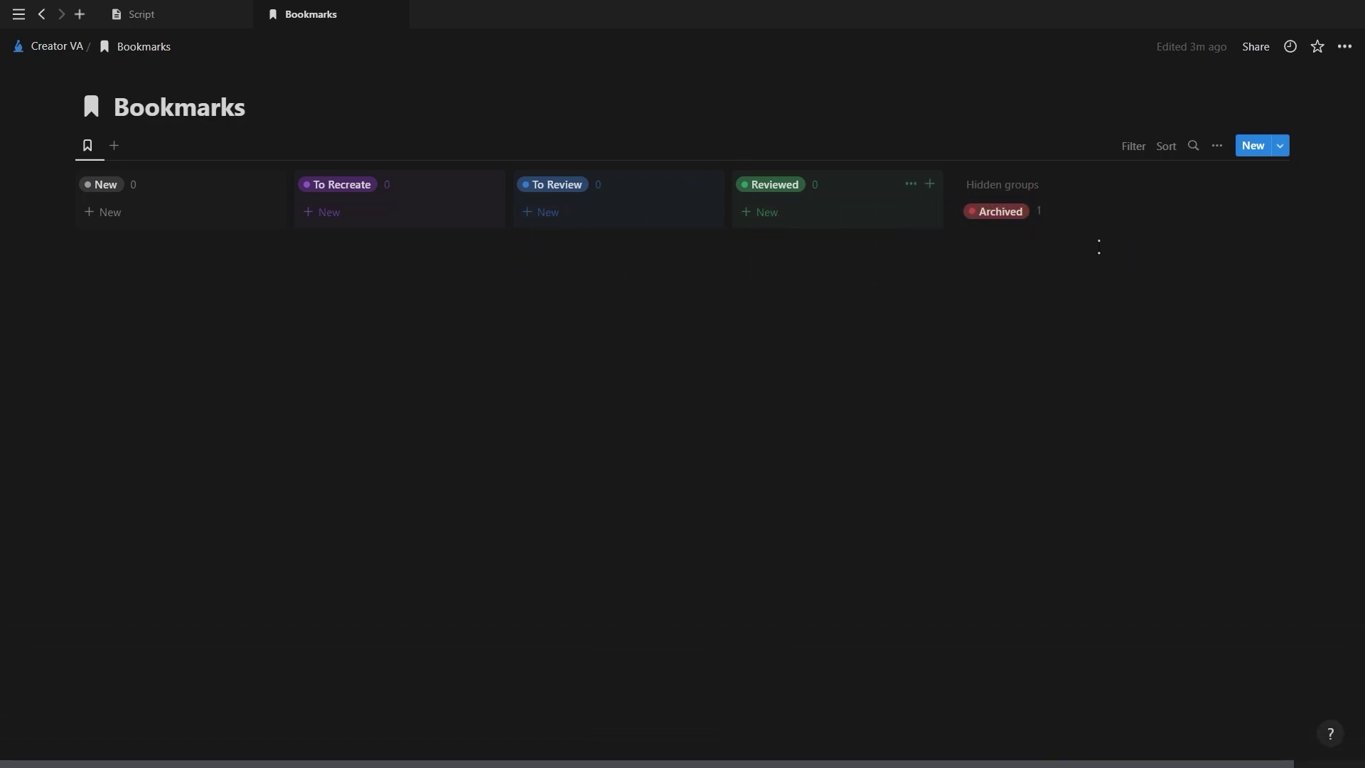
key(ctrl+z)
Step: Open the 15 Notion Tips Thread bookmark and inspect its Type and Media options
click(412, 238)
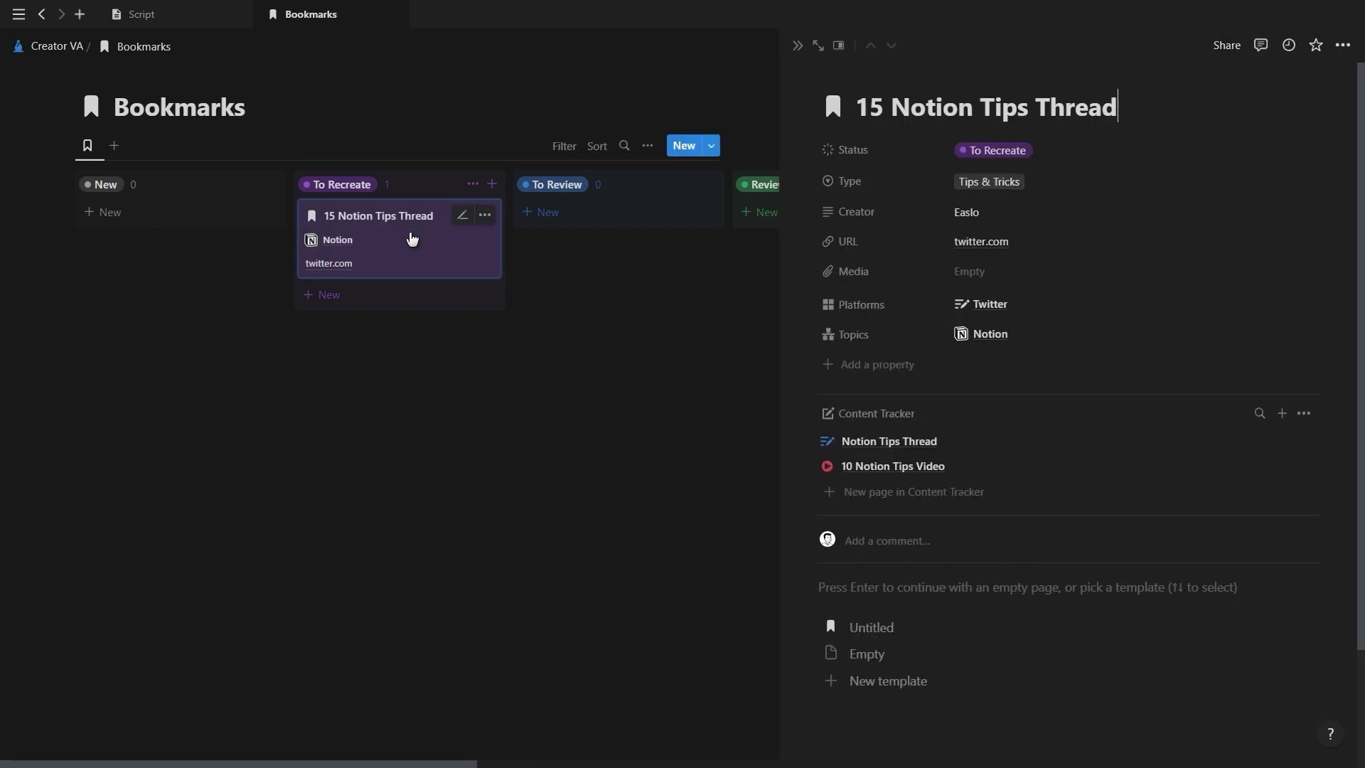
click(997, 183)
click(889, 181)
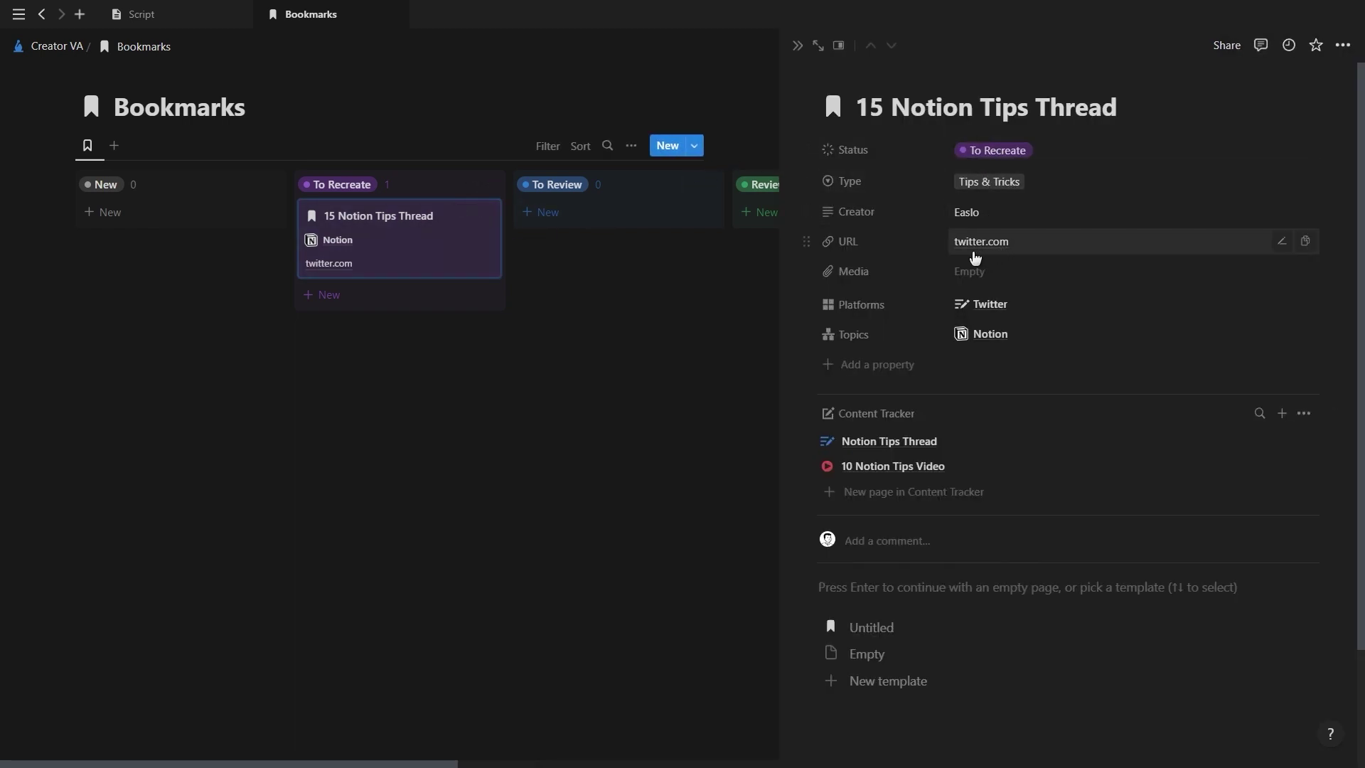
click(968, 283)
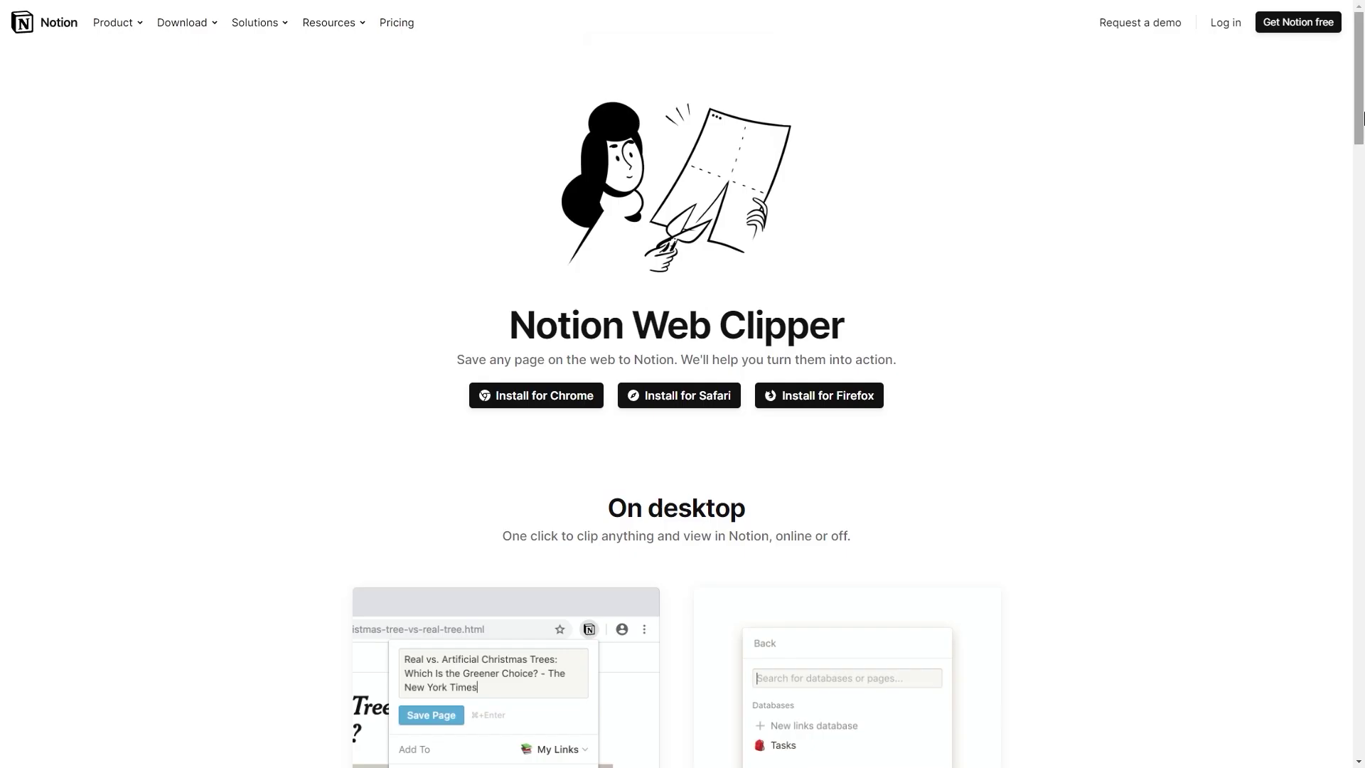
Step: Scroll through the Notion Web Clipper download page
mouse_move(1362, 117)
mouse_down()
mouse_move(1362, 583)
mouse_move(1362, 92)
mouse_up()
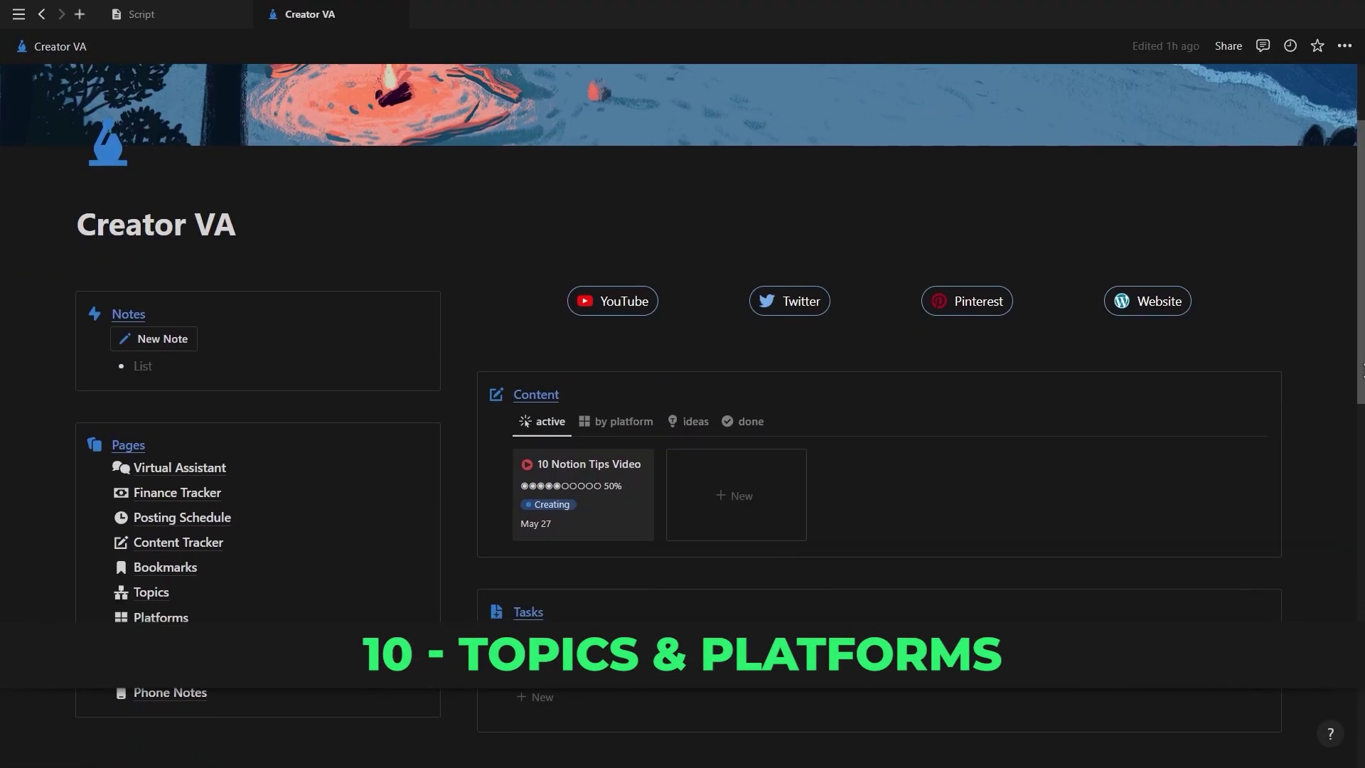
scroll(853, 427, down, 3)
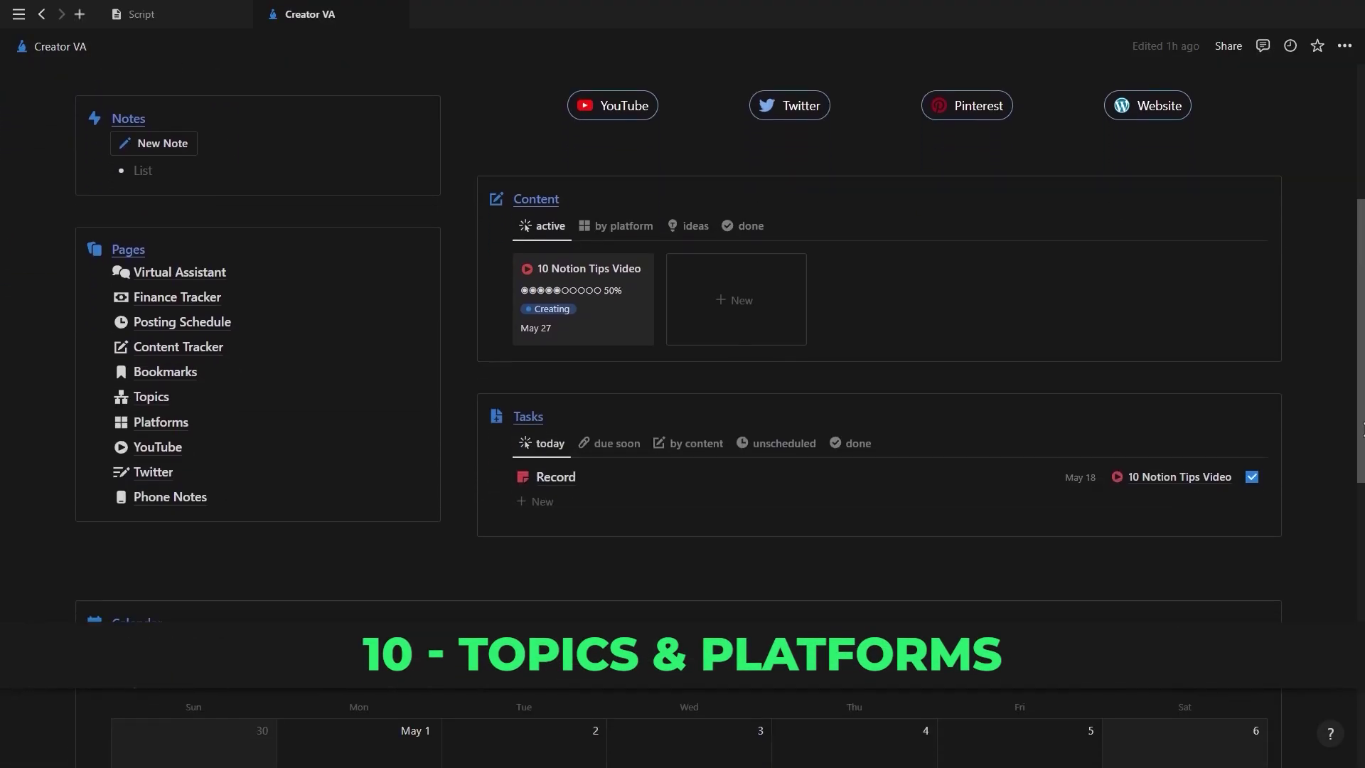
click(168, 395)
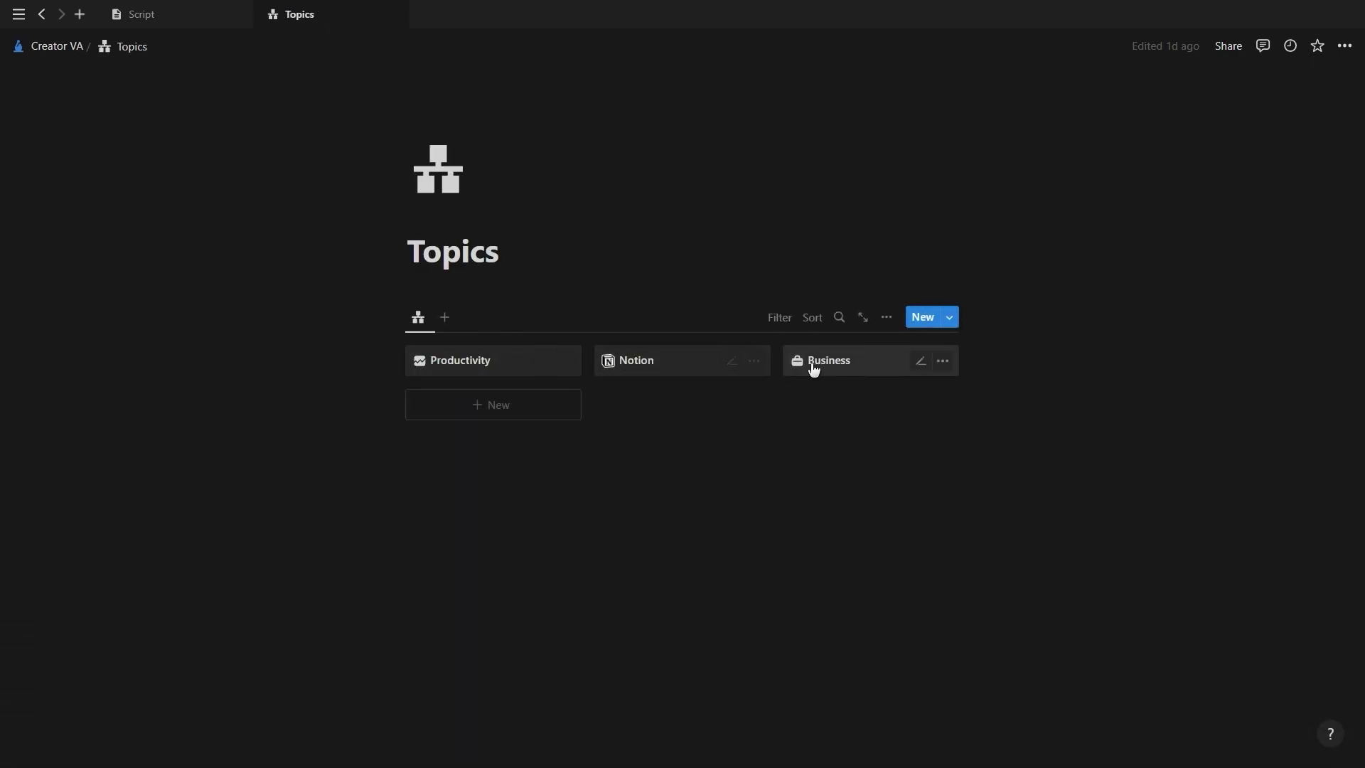
key(alt+Left)
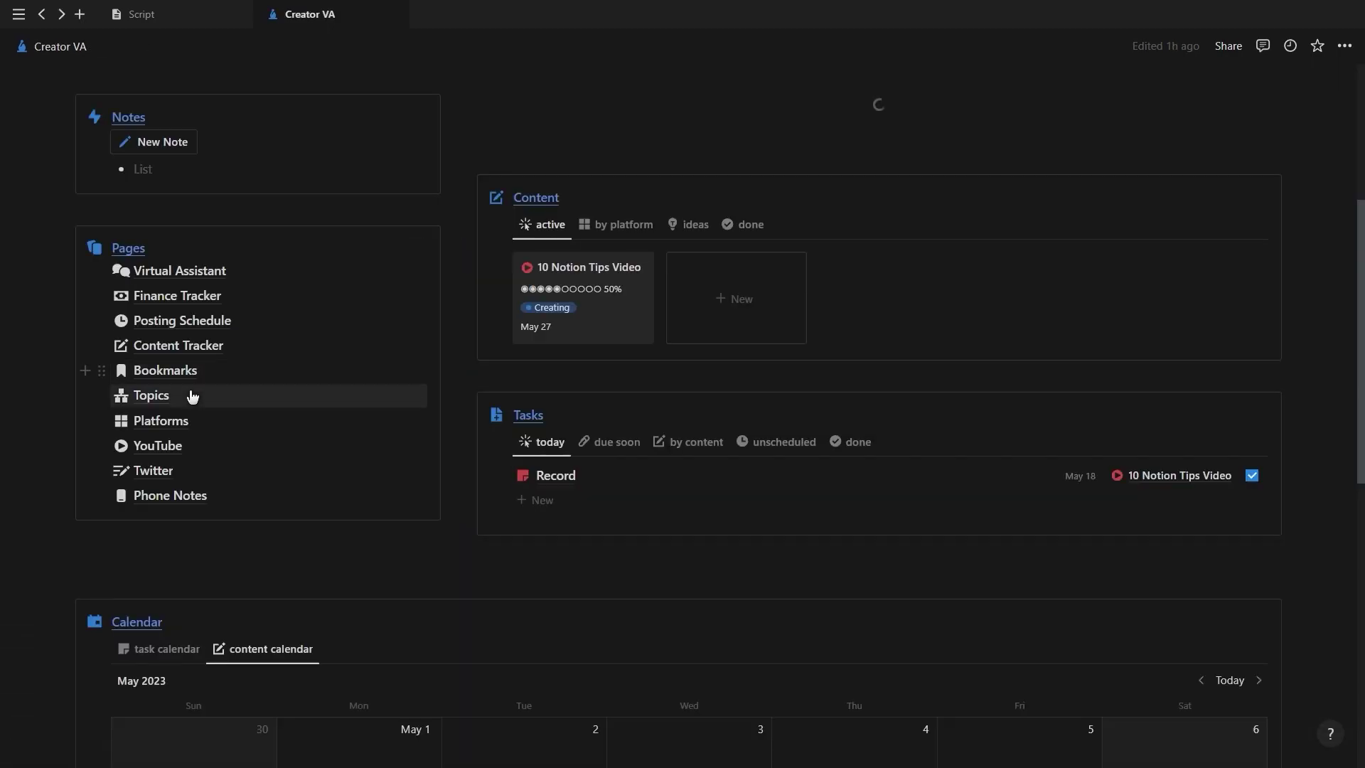
click(190, 424)
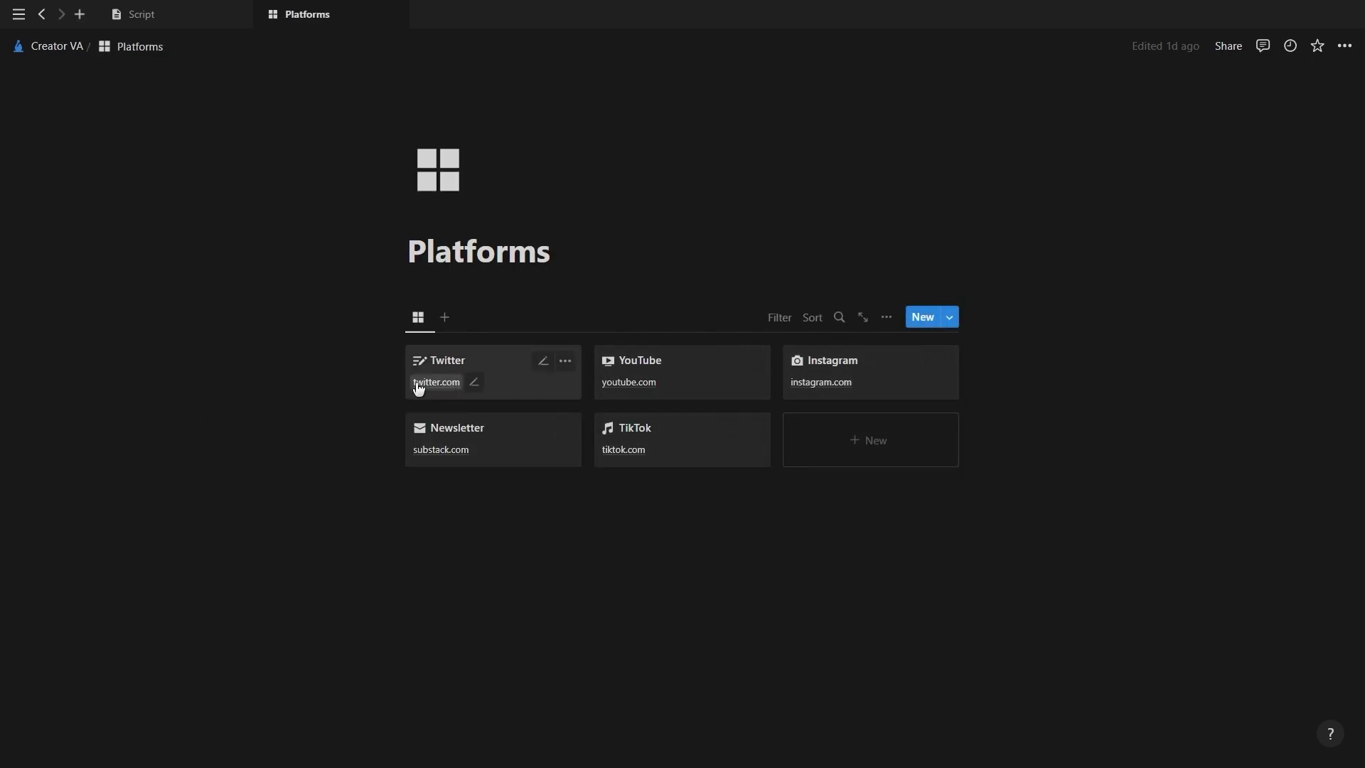
key(alt+Left)
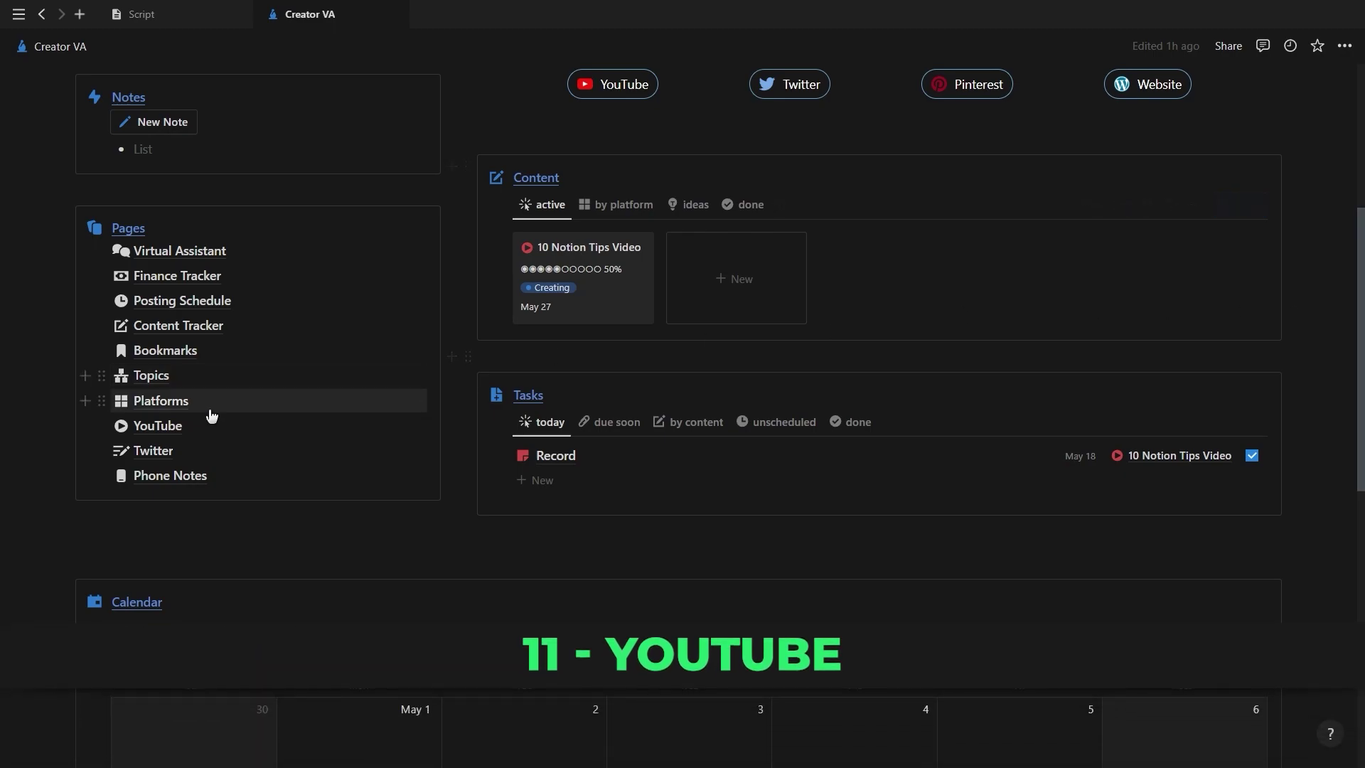
Step: Add a checked card to YouTube's 1k-2.5k roadmap and open its New Video entry in side peek
click(158, 425)
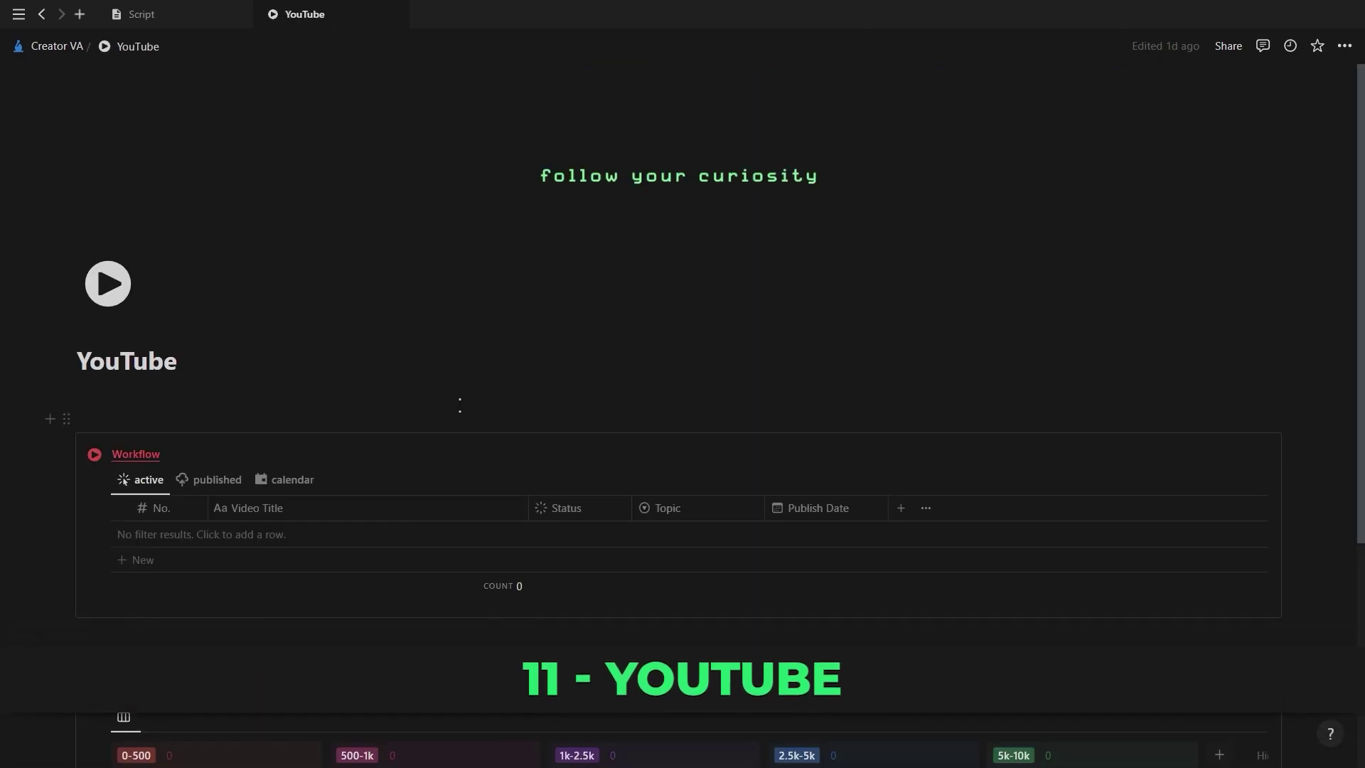
scroll(477, 563, down, 3)
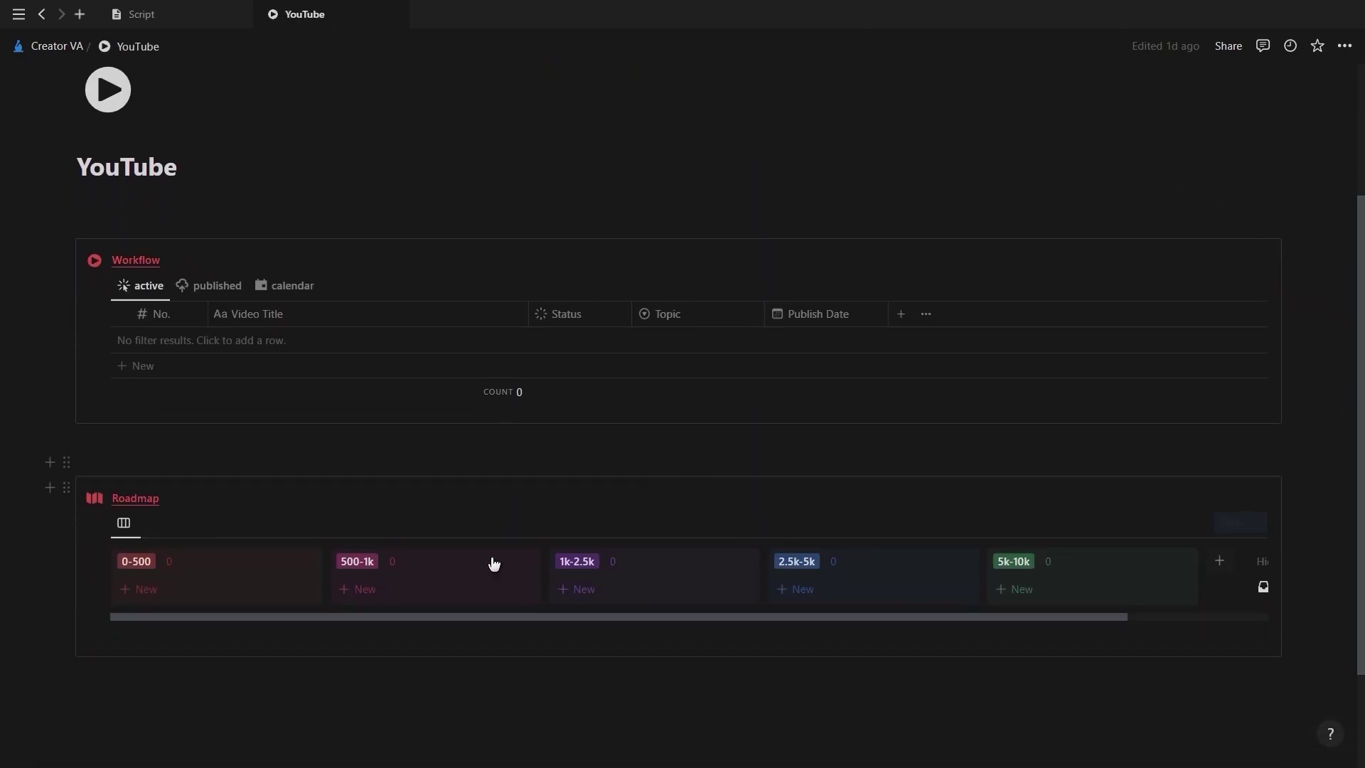
click(698, 591)
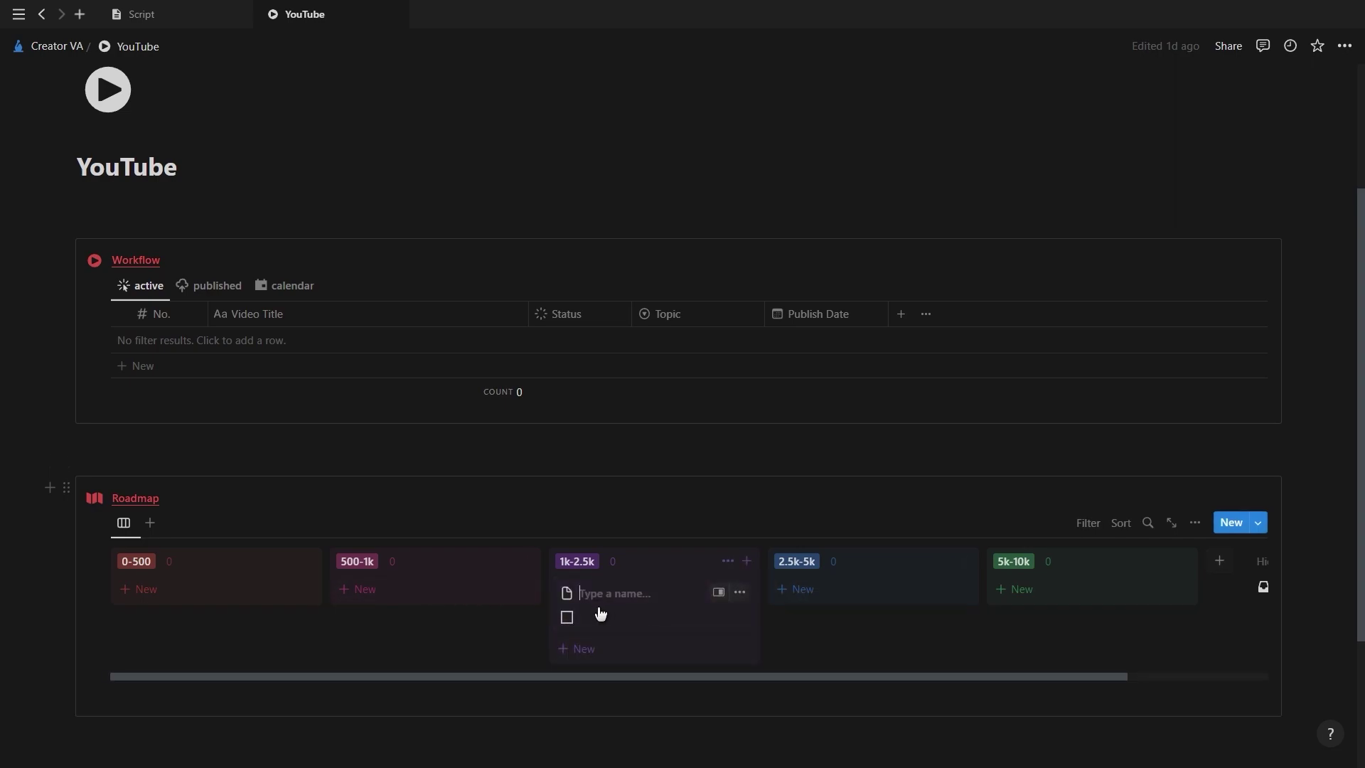
click(568, 618)
click(455, 363)
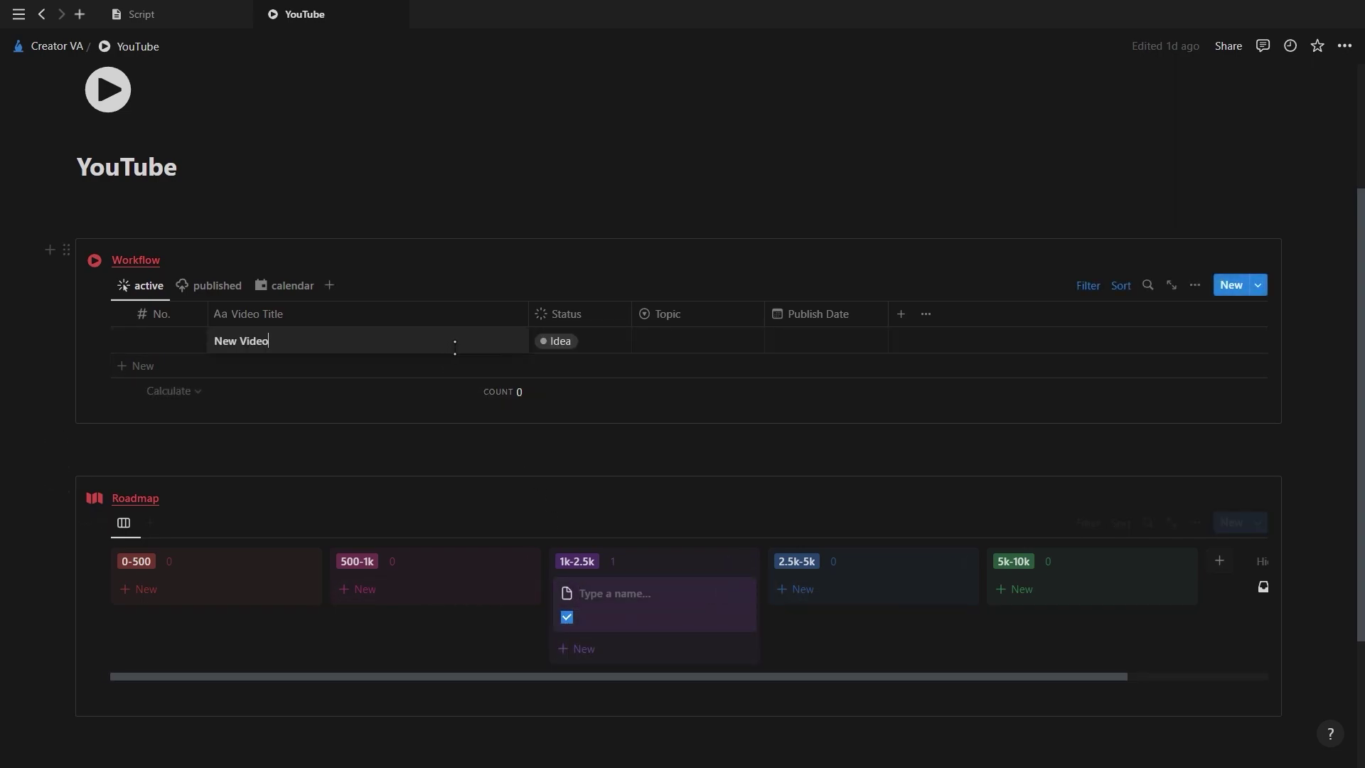
click(503, 341)
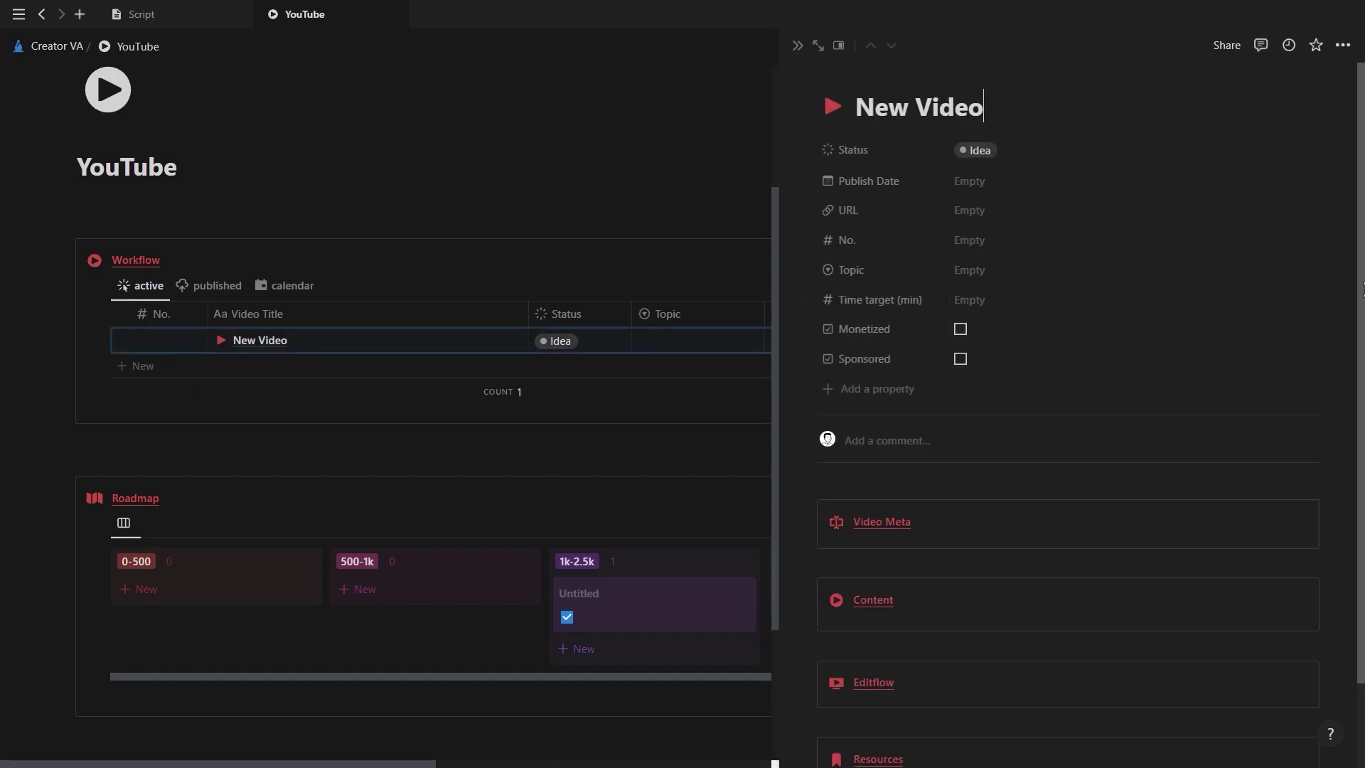
Step: Browse the New Video page's Title Ideas, Keywords Research and Script pages
drag(1363, 281, 1363, 589)
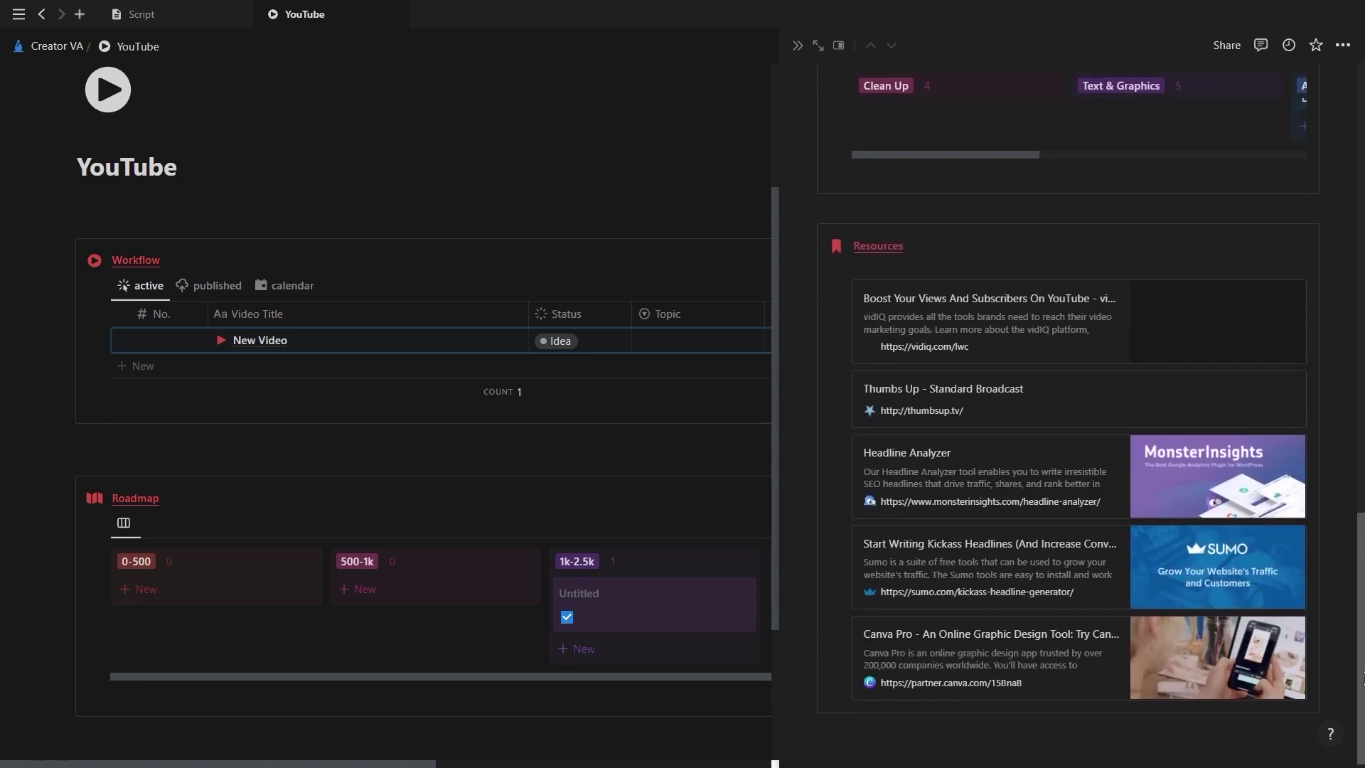
drag(1363, 589, 1362, 307)
click(862, 283)
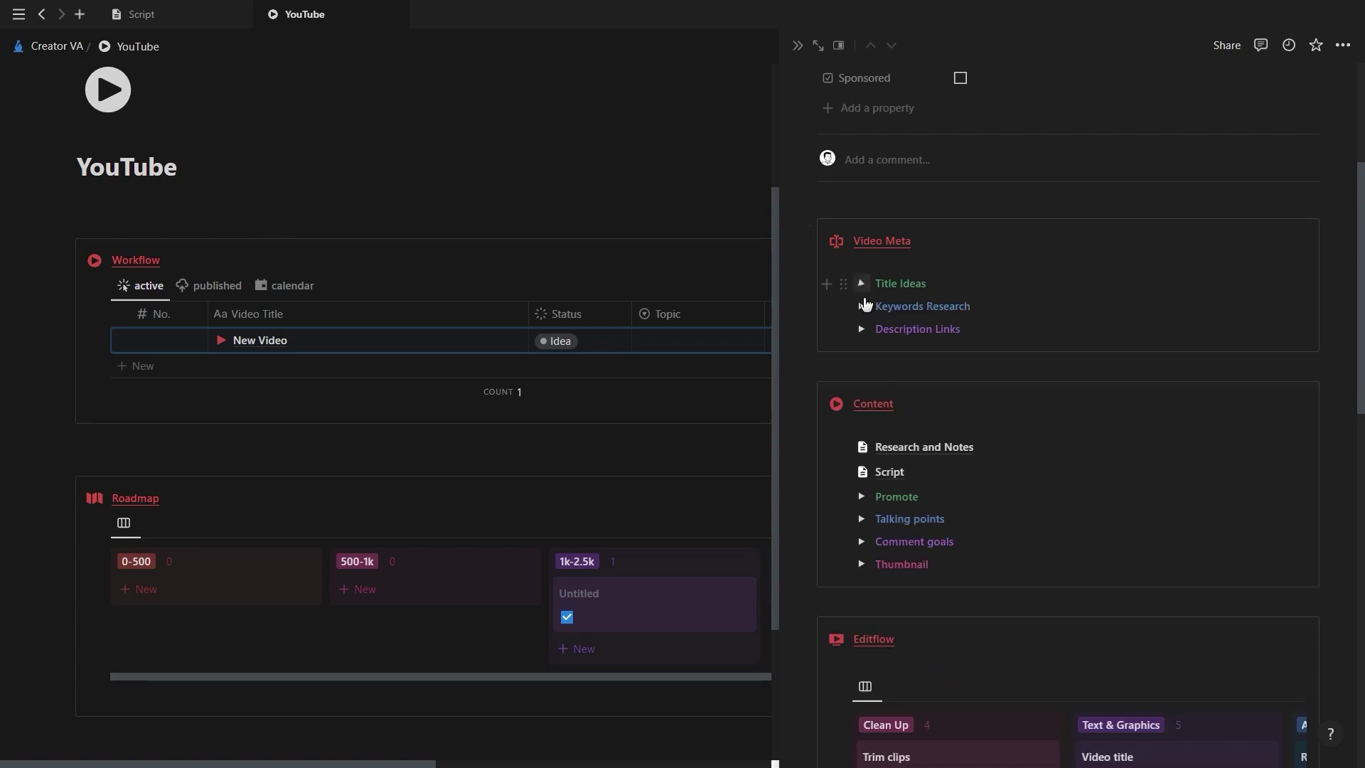
click(862, 306)
scroll(865, 304, down, 1)
scroll(864, 304, down, 1)
click(890, 327)
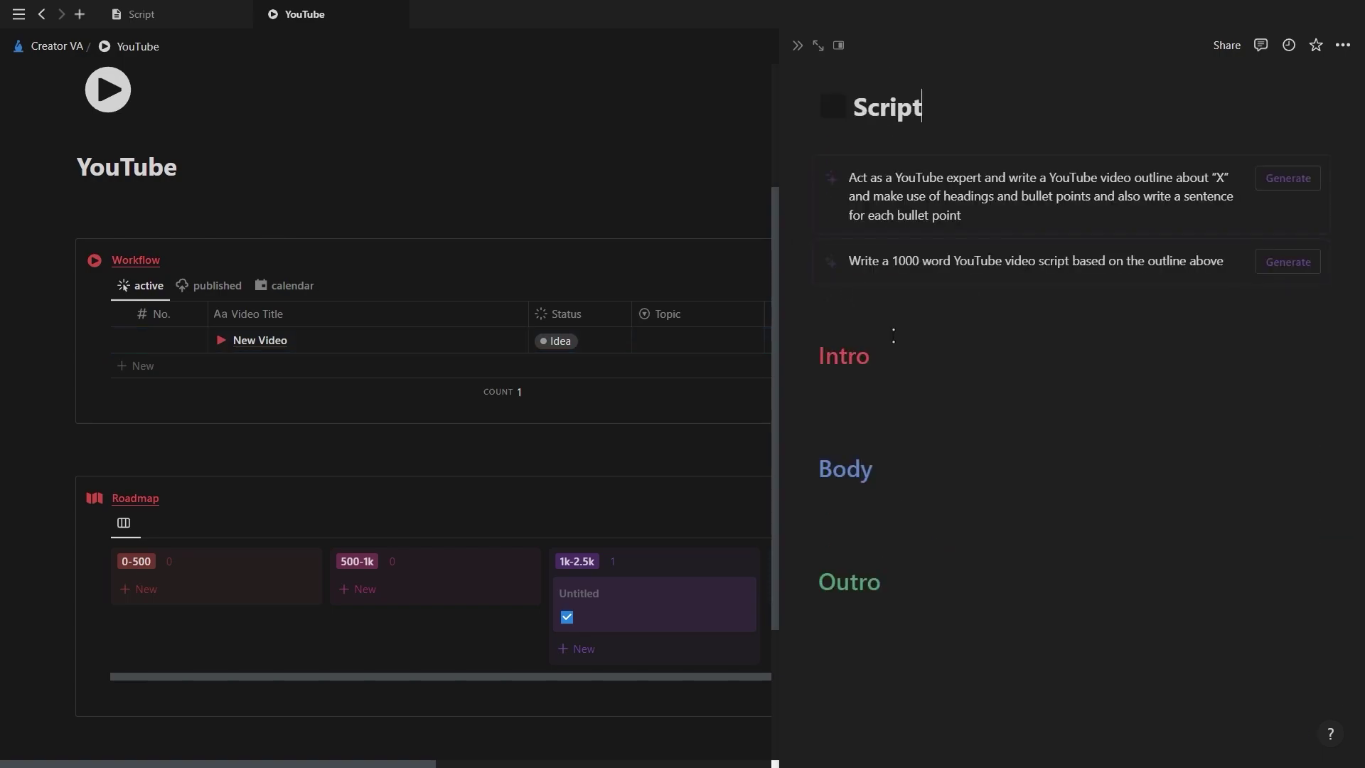
key(ctrl+[)
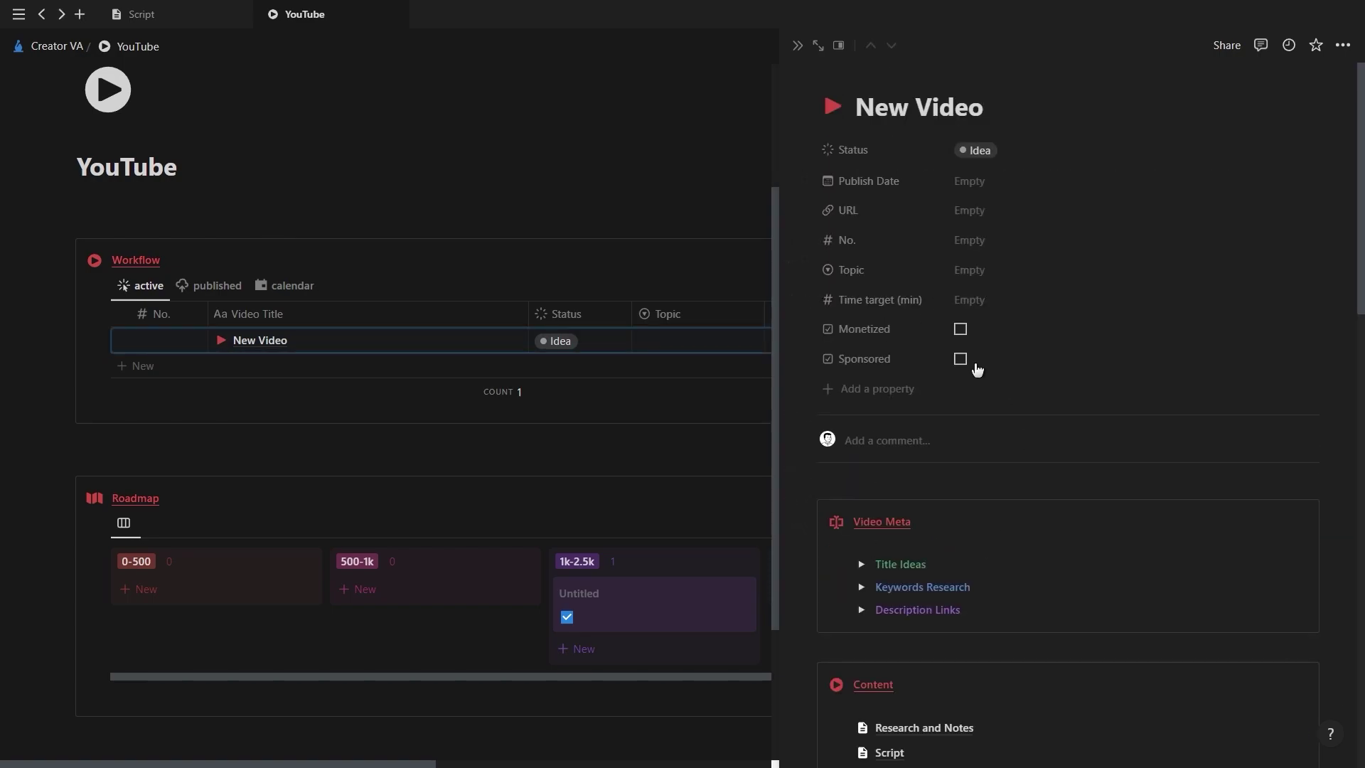
Step: Expand the Thumbnail checklist and scroll through the rest of the New Video page
click(860, 489)
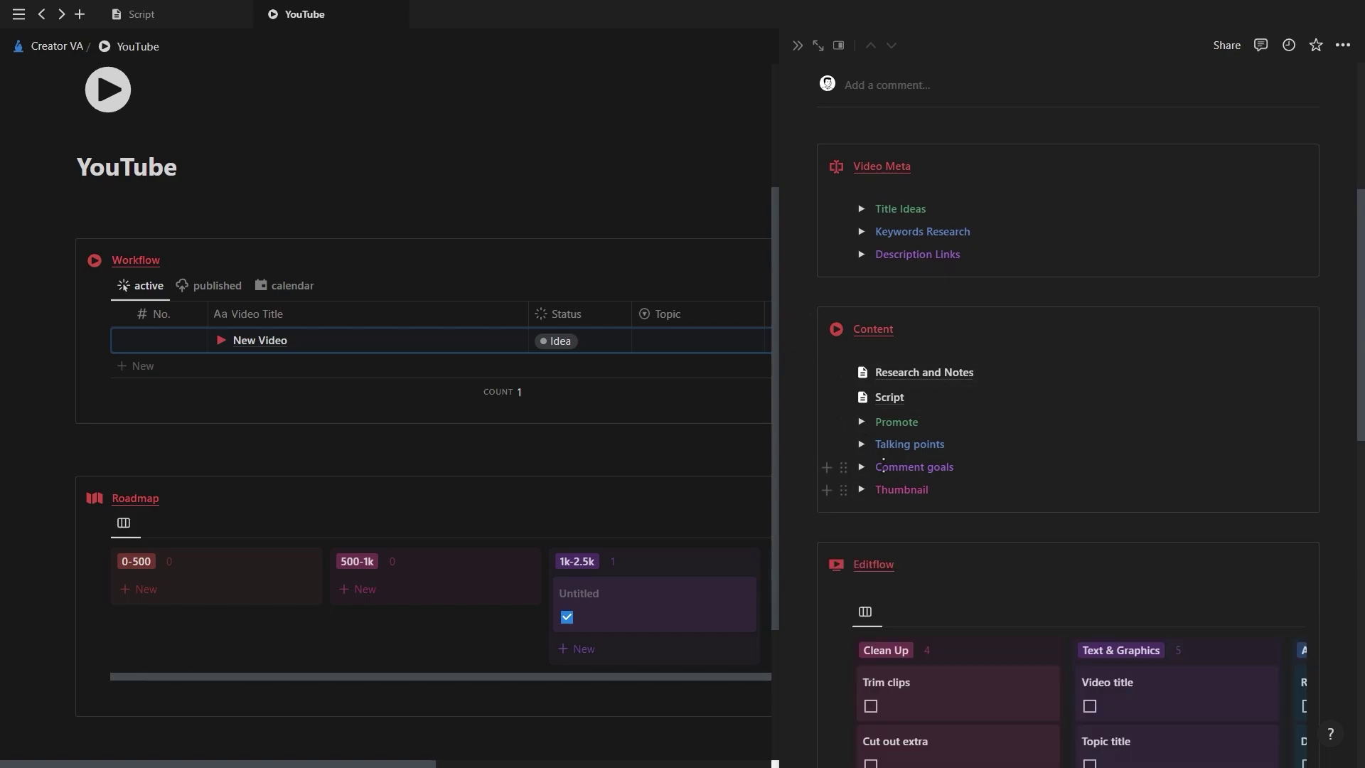
scroll(860, 491, down, 6)
scroll(936, 634, right, 5)
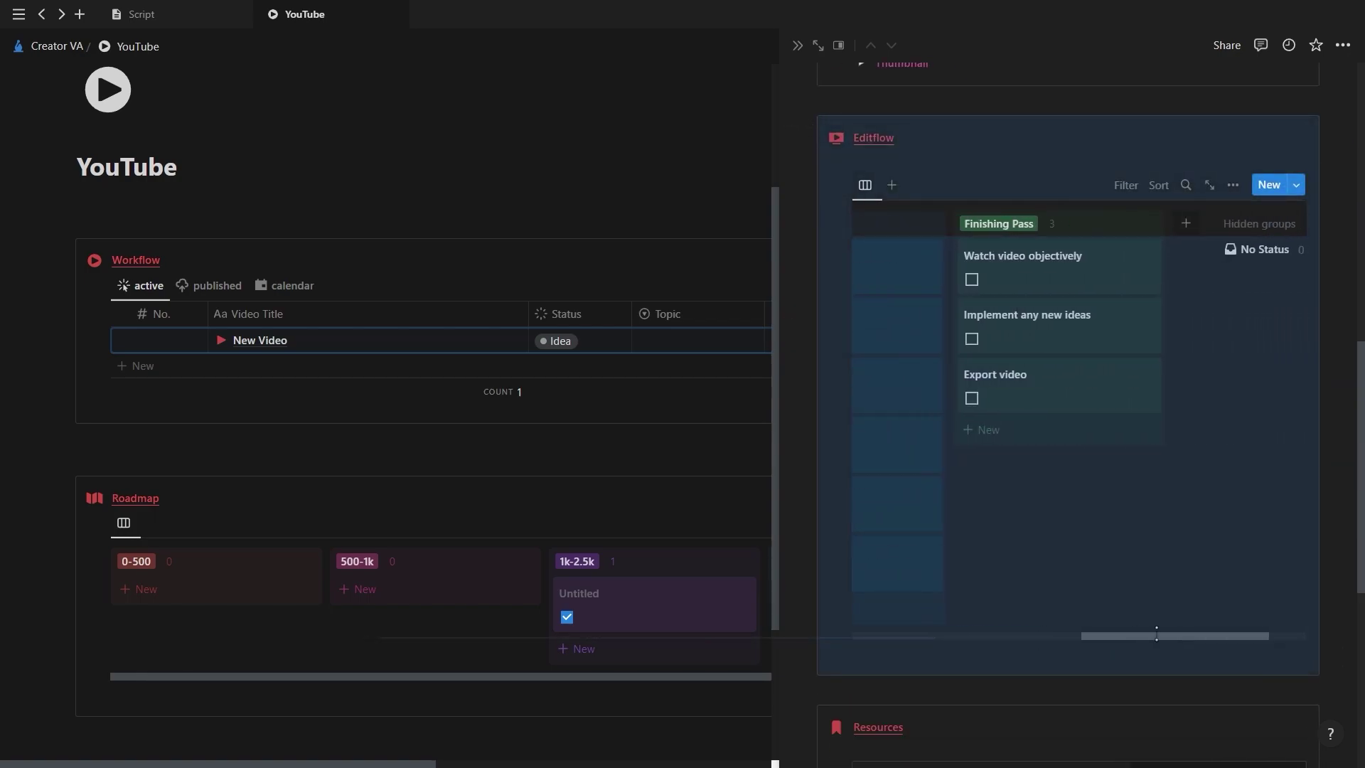
scroll(918, 625, left, 8)
scroll(1272, 427, down, 4)
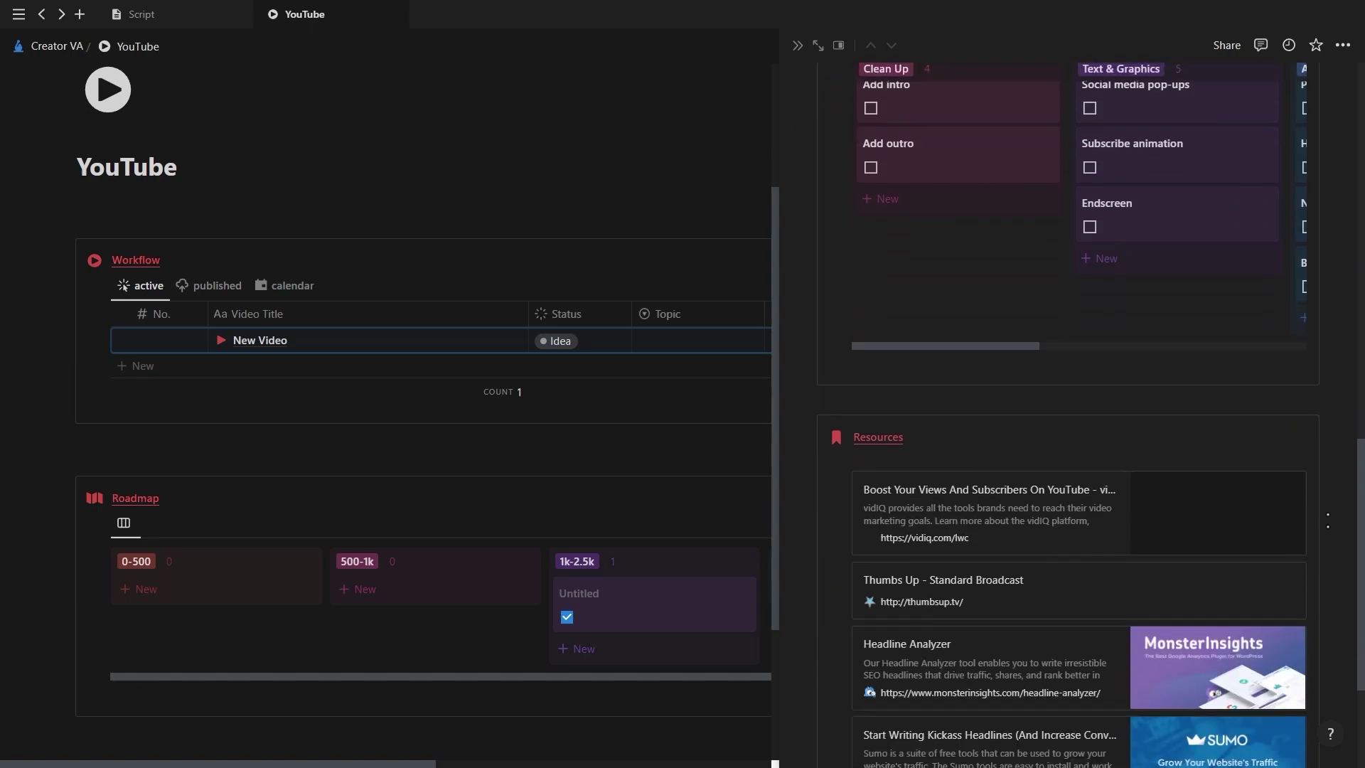
scroll(1244, 356, down, 1)
scroll(1225, 331, down, 1)
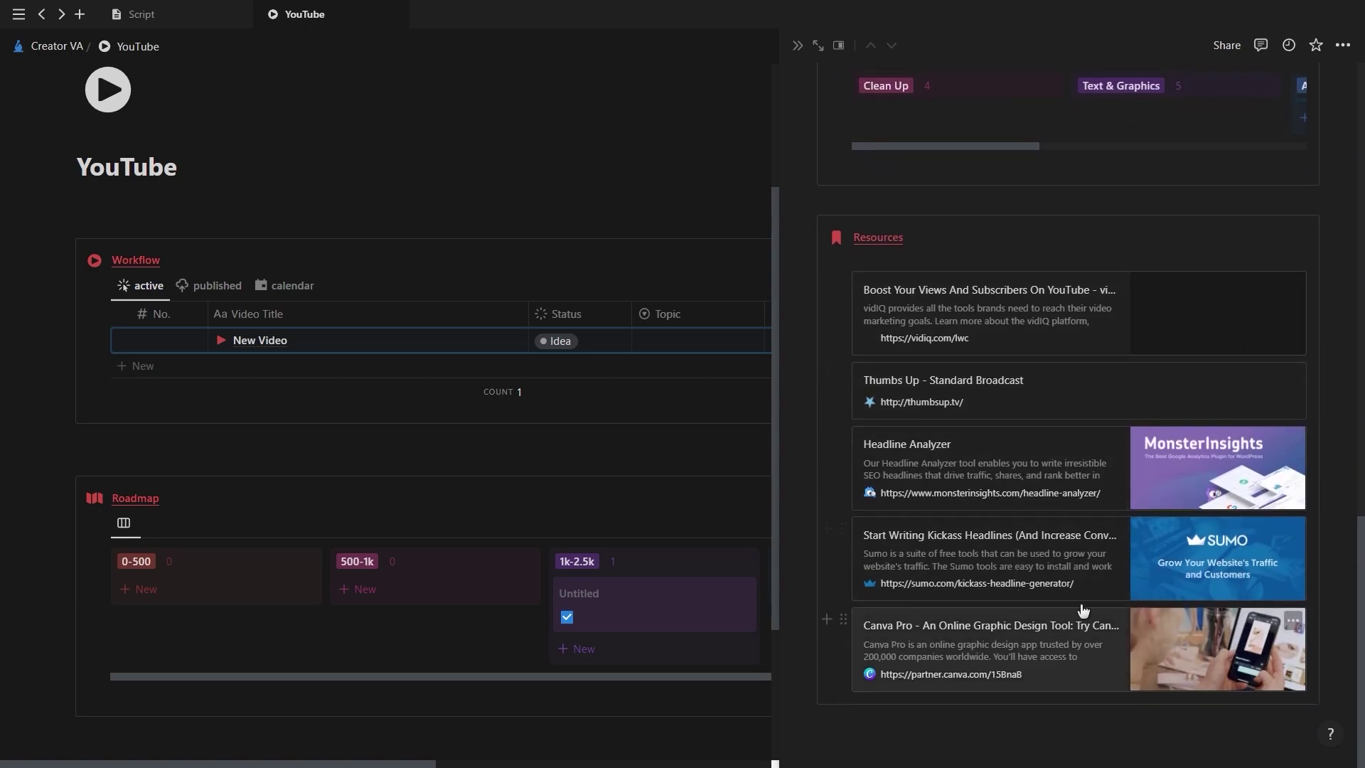
scroll(1265, 398, up, 1)
scroll(1264, 398, up, 3)
scroll(1264, 398, up, 3)
scroll(1264, 398, up, 5)
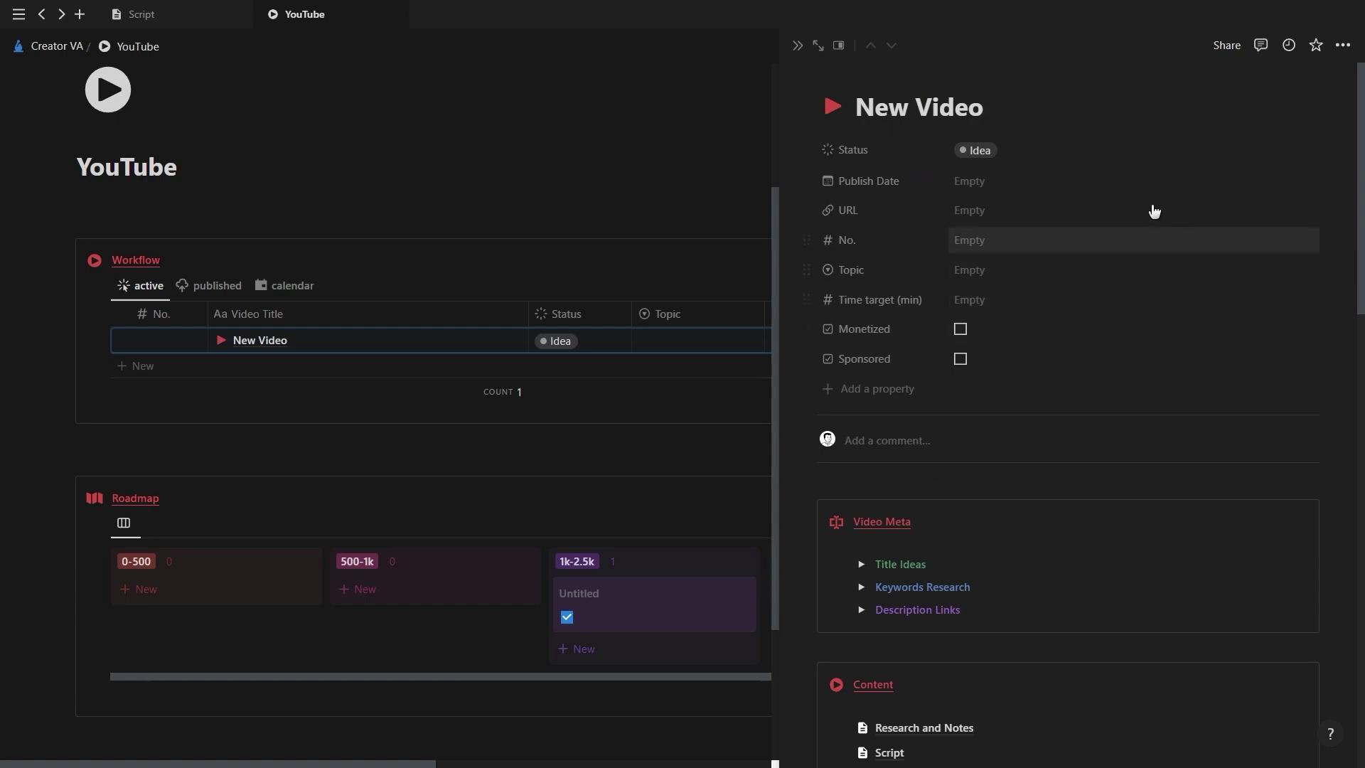
Step: Set New Video's status to Published with a May 15 publish date
click(1038, 151)
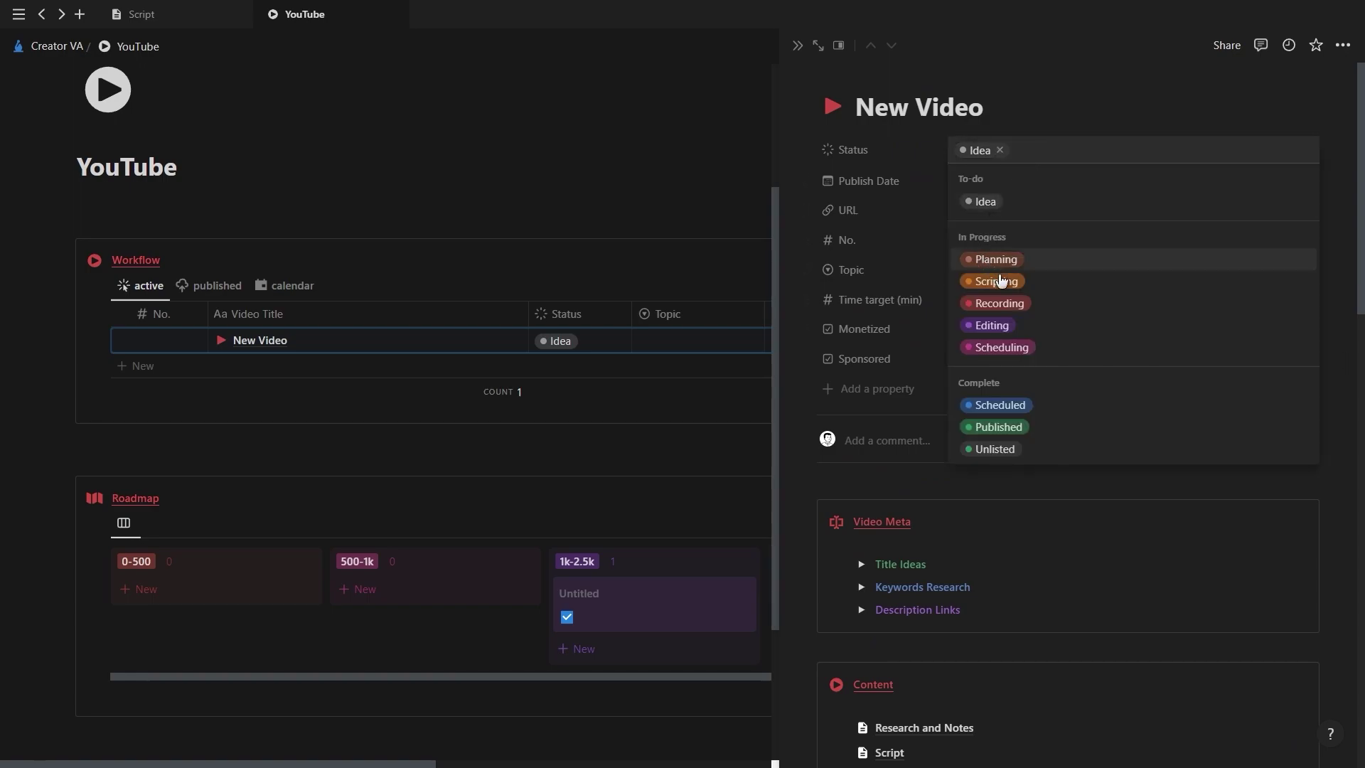
click(995, 303)
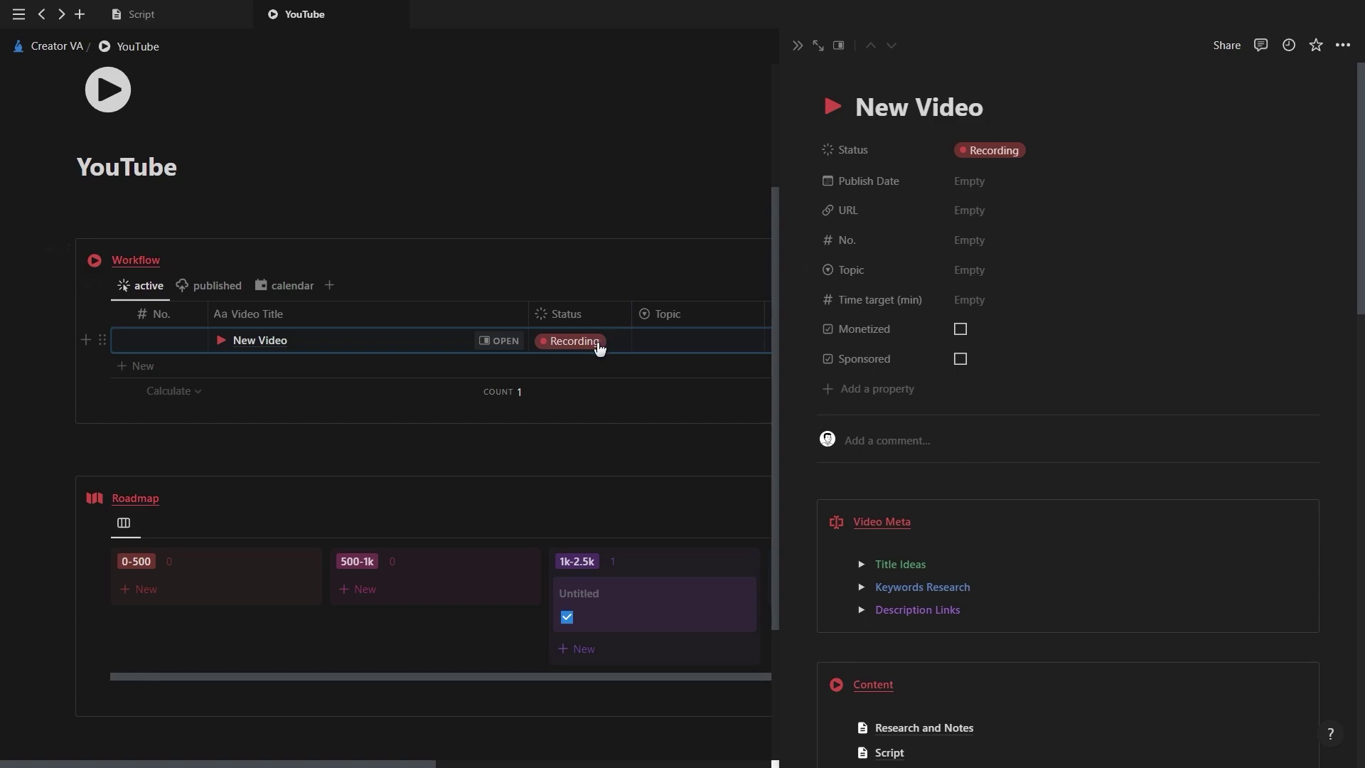
click(972, 152)
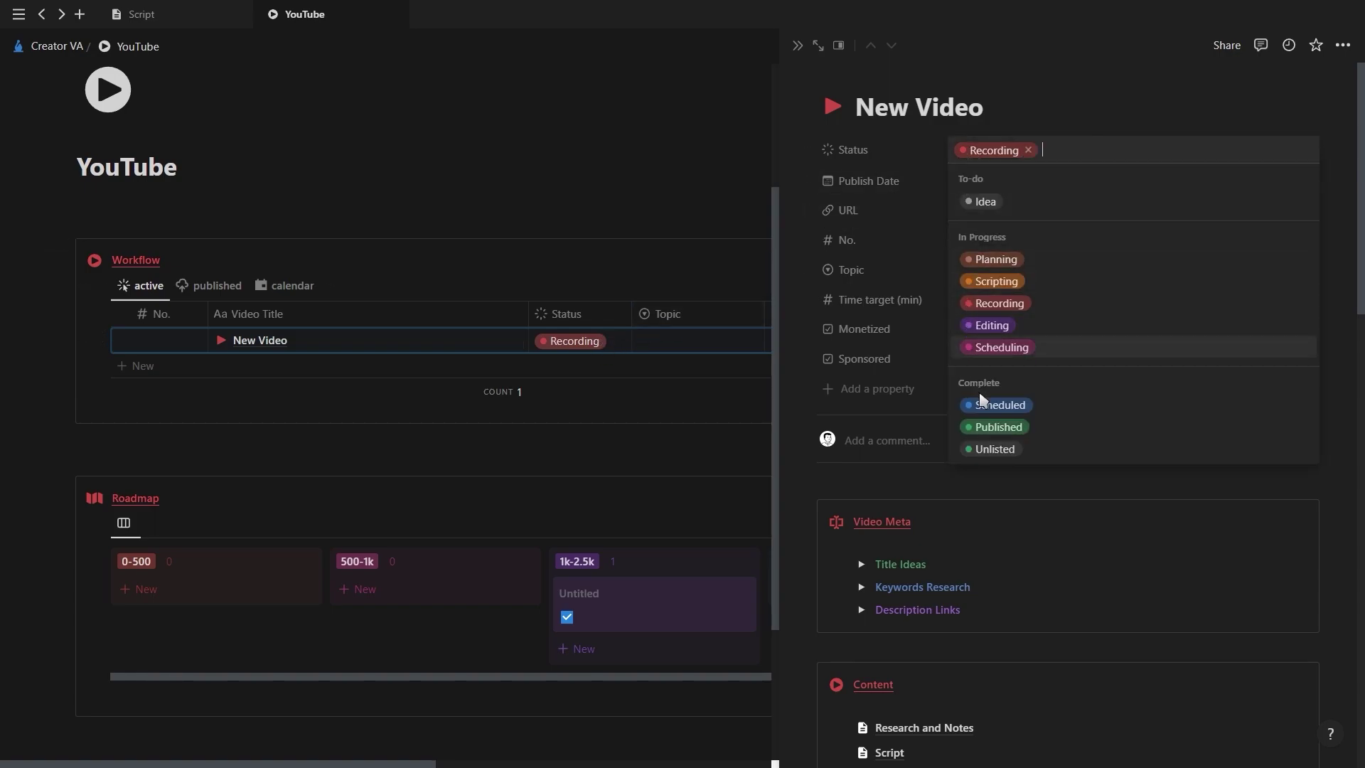
click(988, 426)
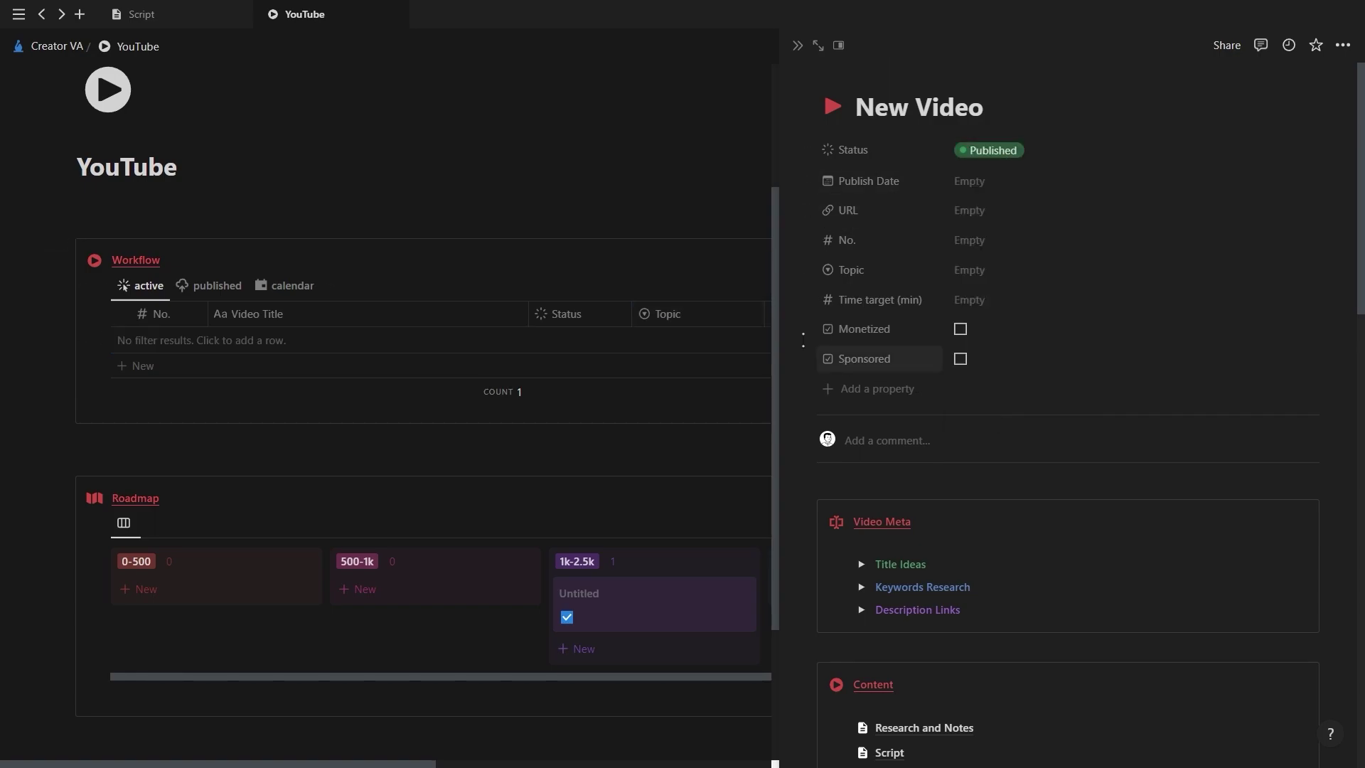
click(210, 287)
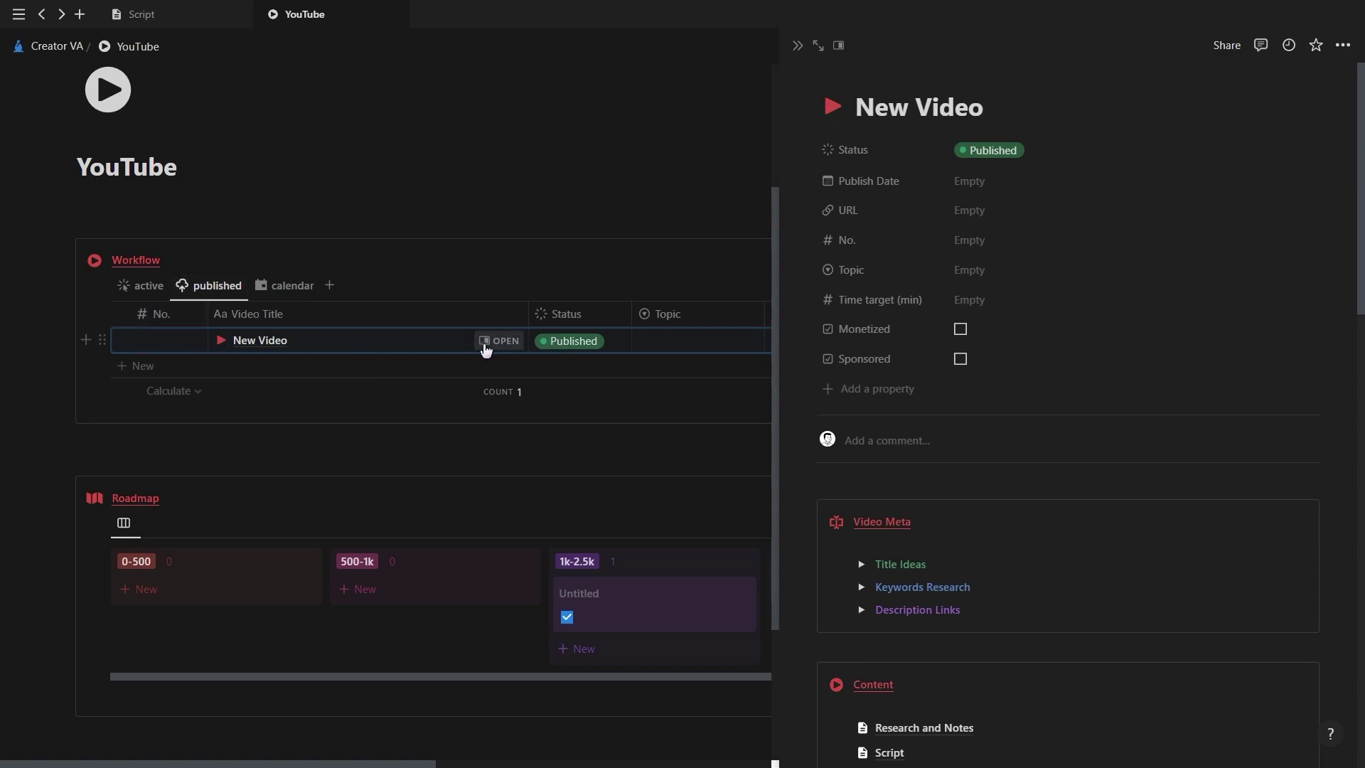
click(1005, 182)
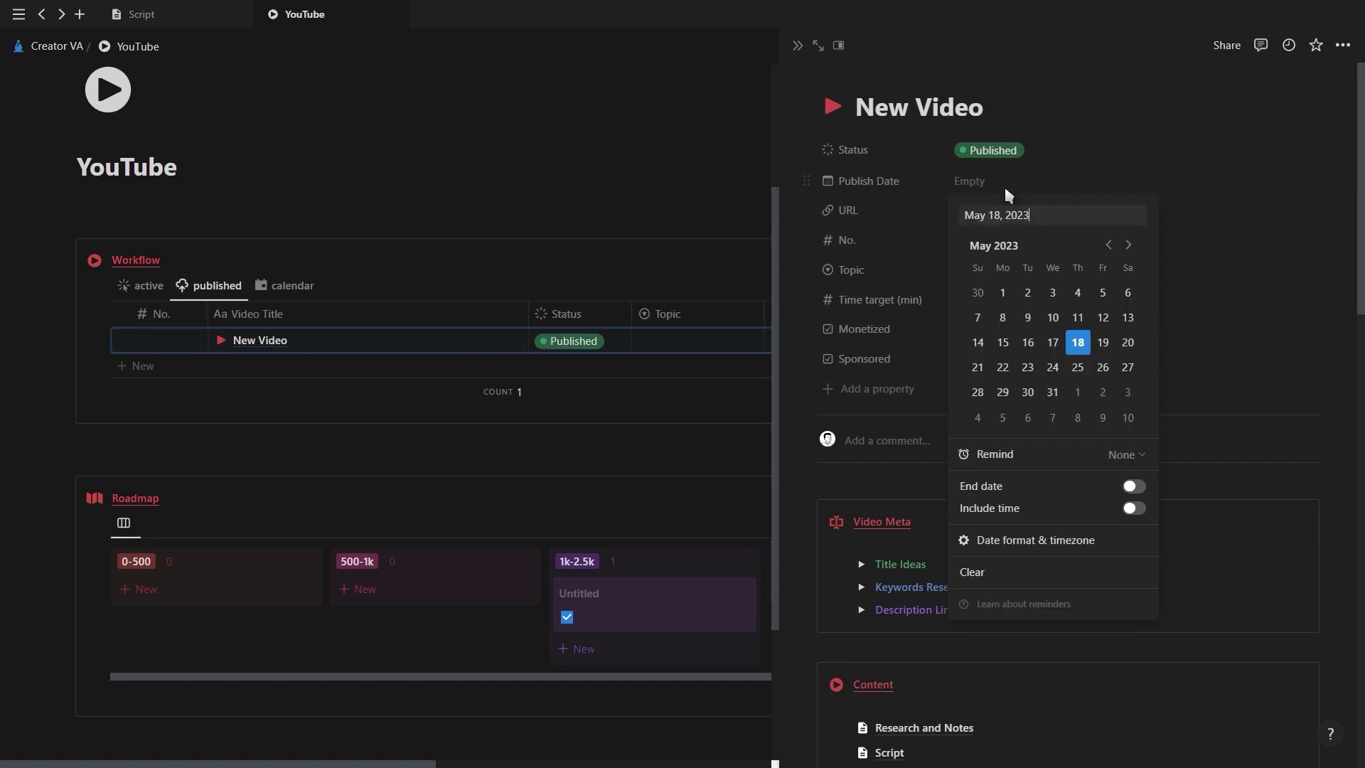
click(914, 271)
Step: Show the Workflow calendar; set topic Notion Templates, 8-minute time target, and Monetized
click(268, 297)
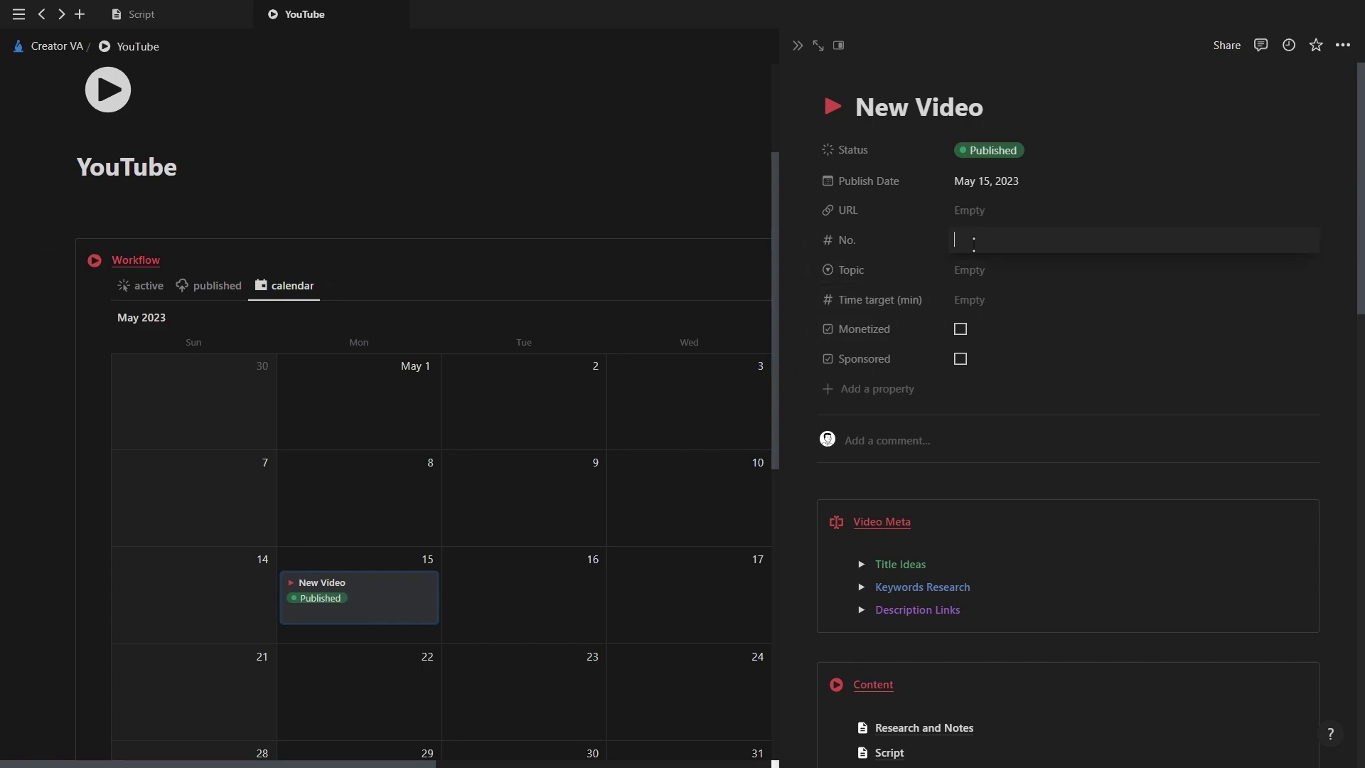
click(1134, 241)
text(1)
click(986, 276)
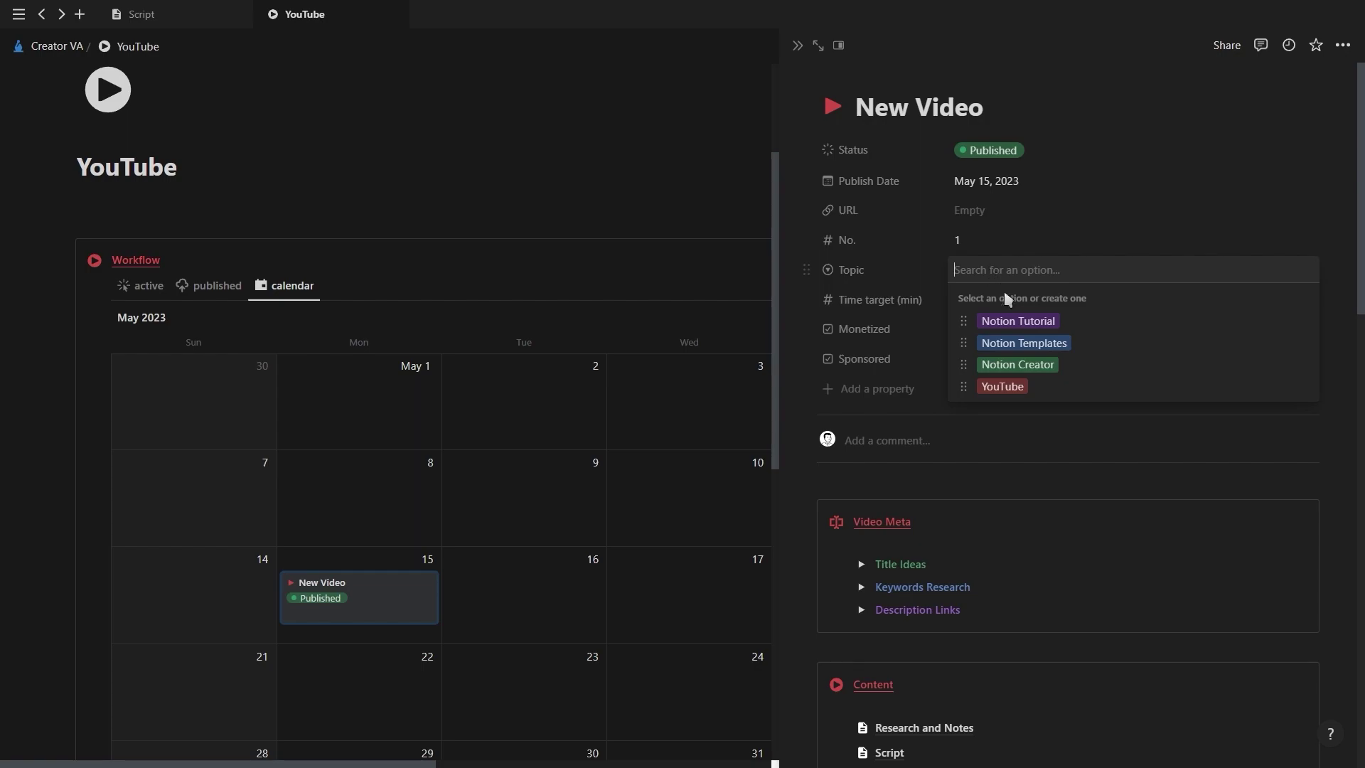
click(1027, 345)
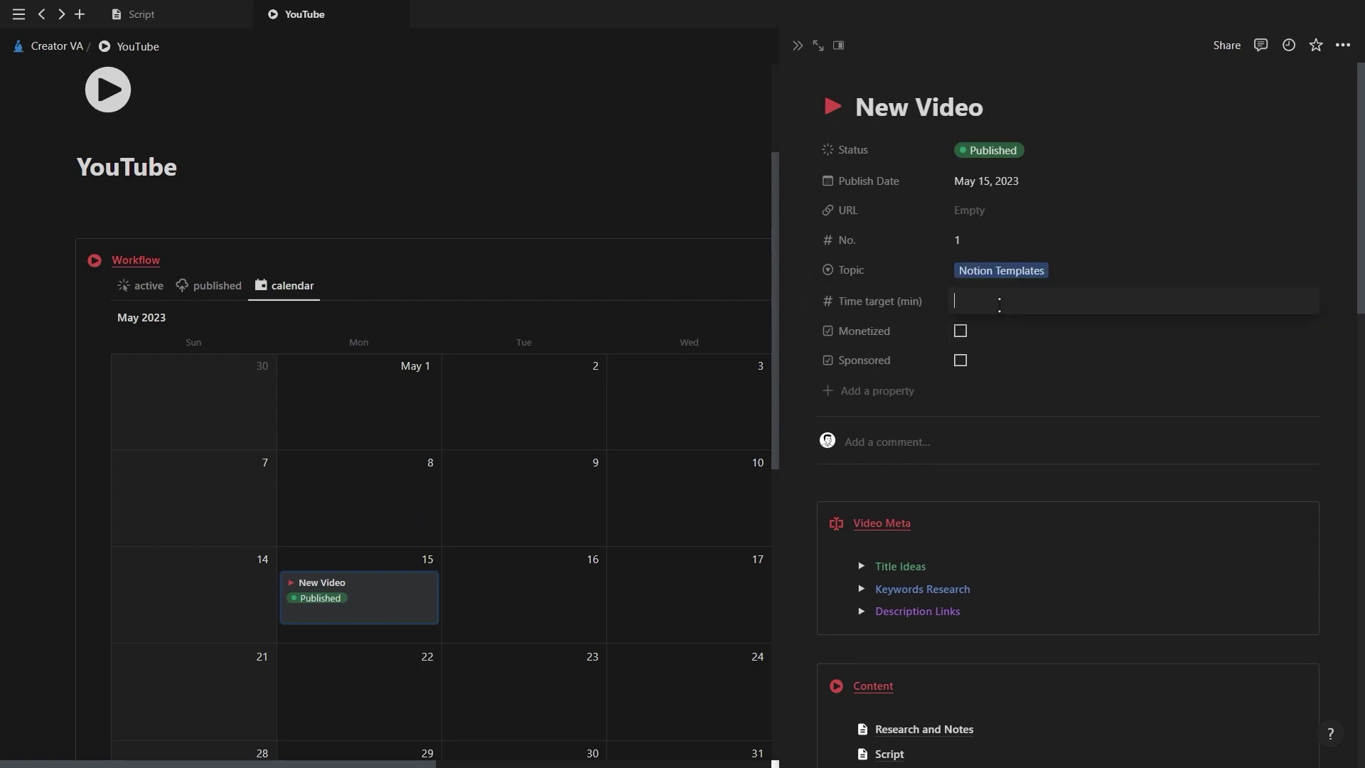
click(1133, 300)
text(8min)
key(Return)
click(980, 339)
Step: Close the video preview, go to the dashboard, and open the Twitter board's description
key(Escape)
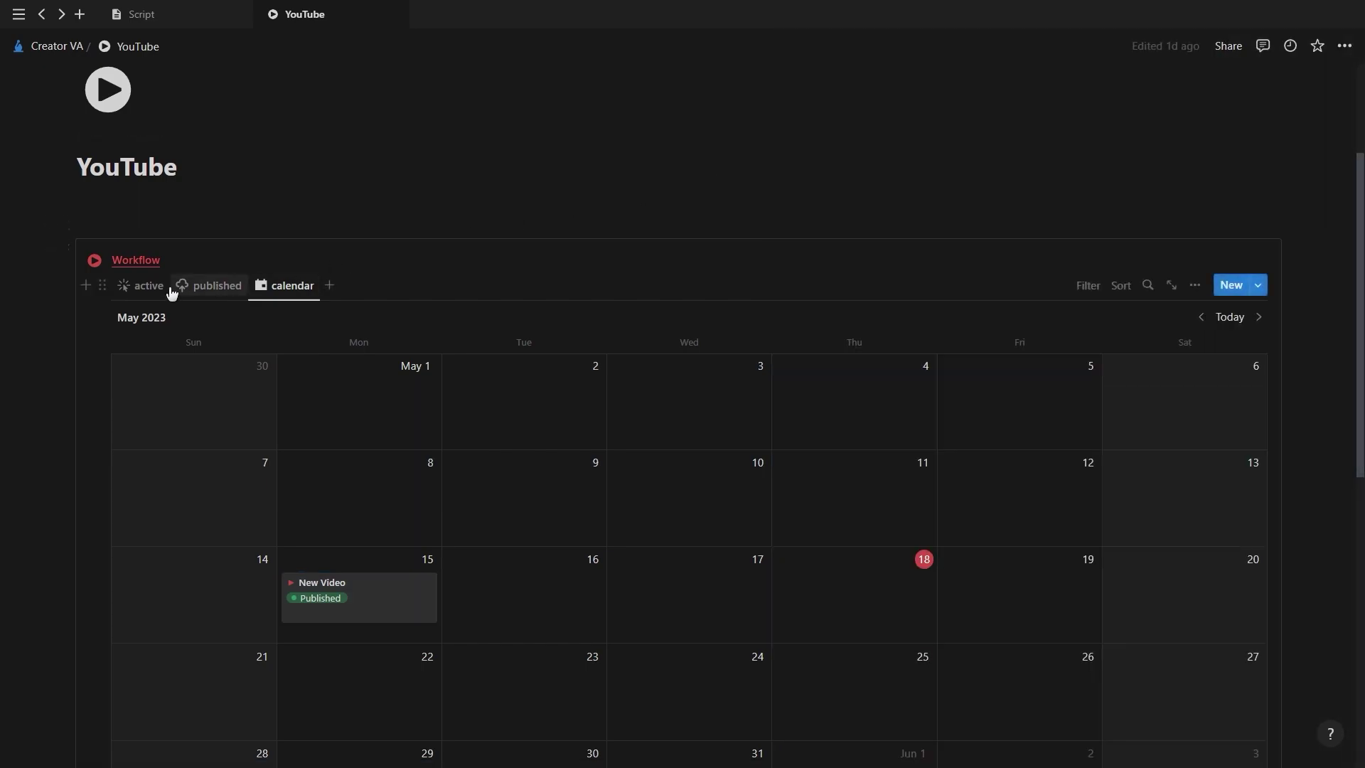
click(142, 285)
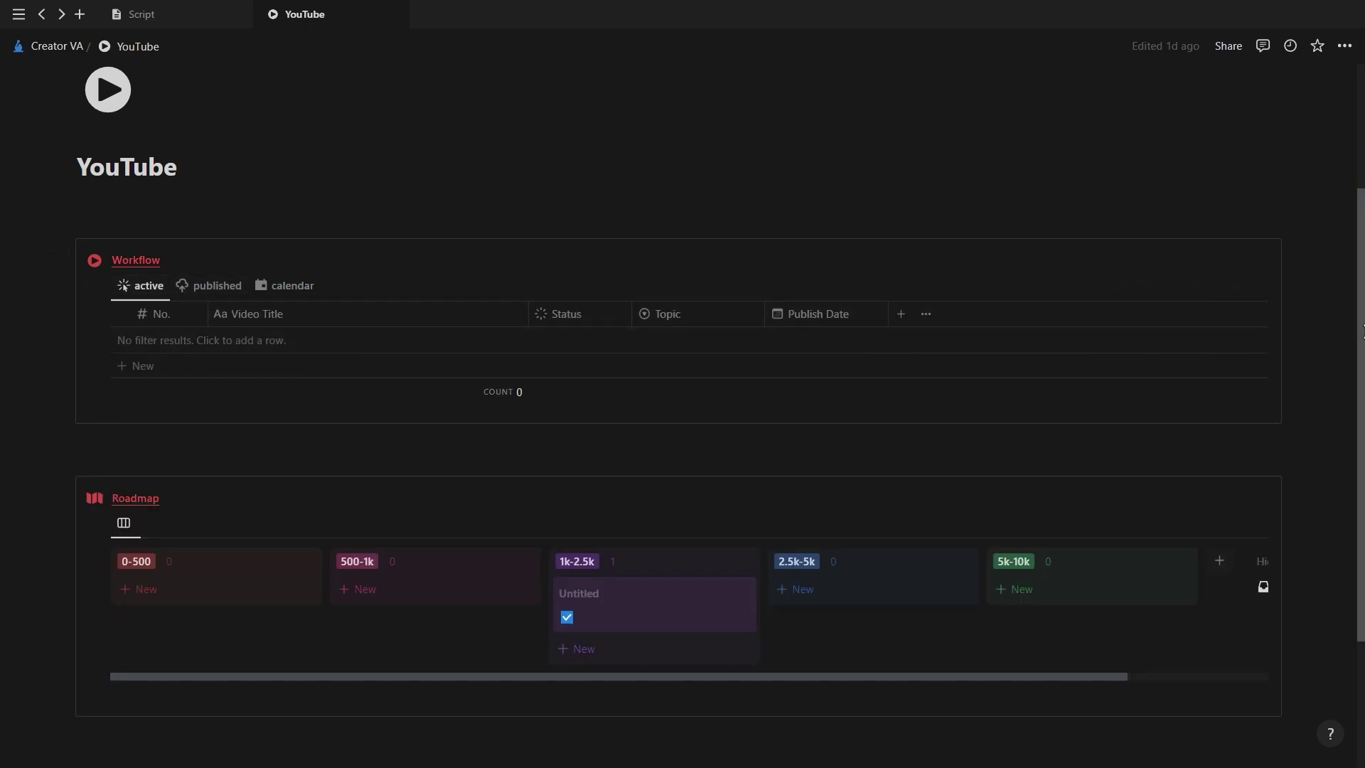
scroll(1363, 210, up, 3)
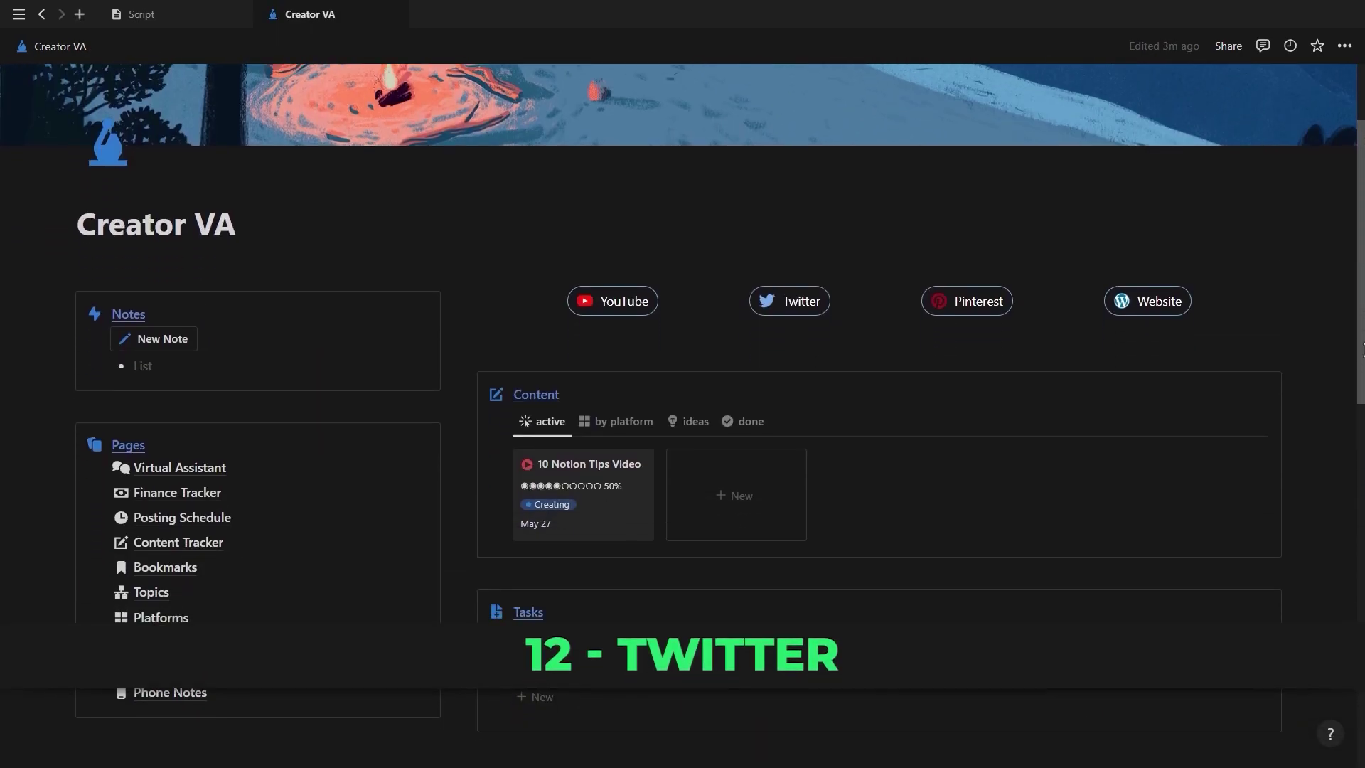
scroll(1361, 350, down, 2)
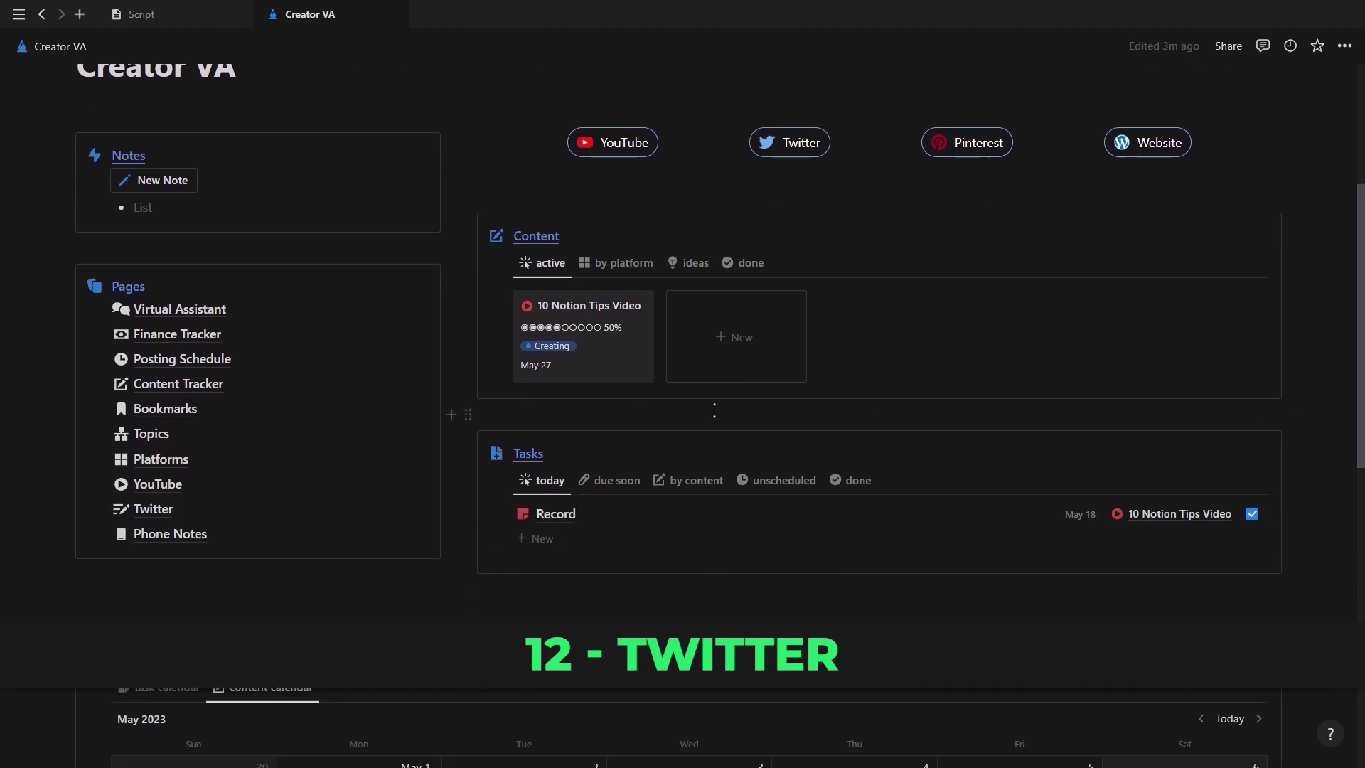
click(247, 516)
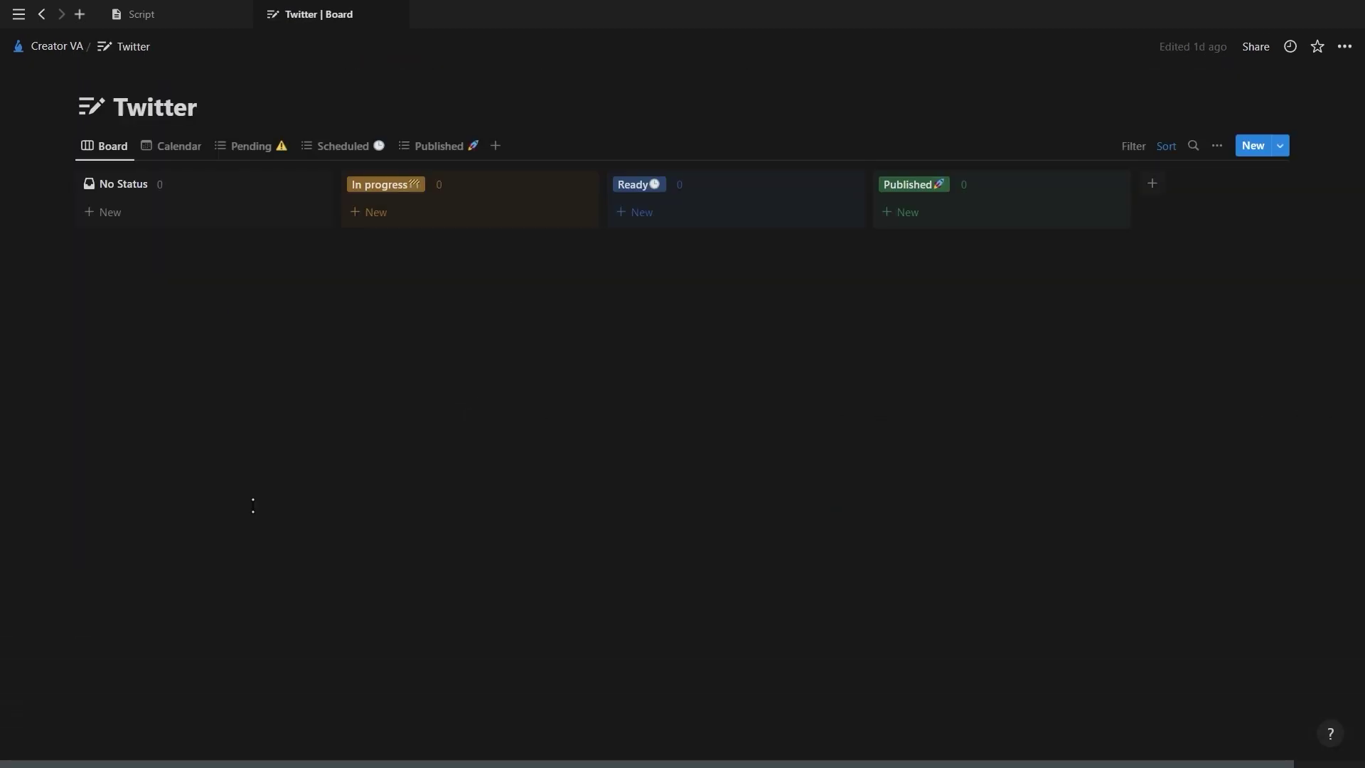
click(189, 79)
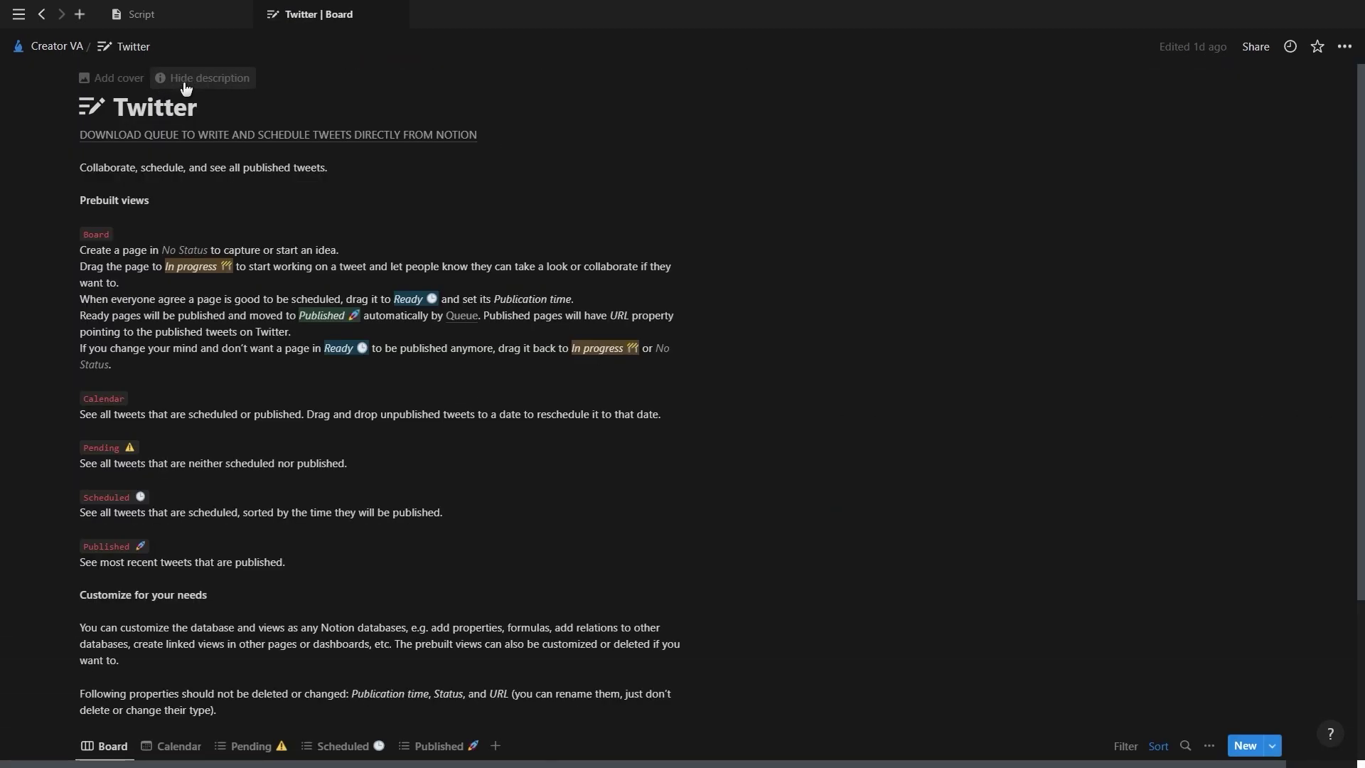
Step: Follow the queue.so link to Queue's 'Use Queue with Notion Windows App' guide
click(187, 138)
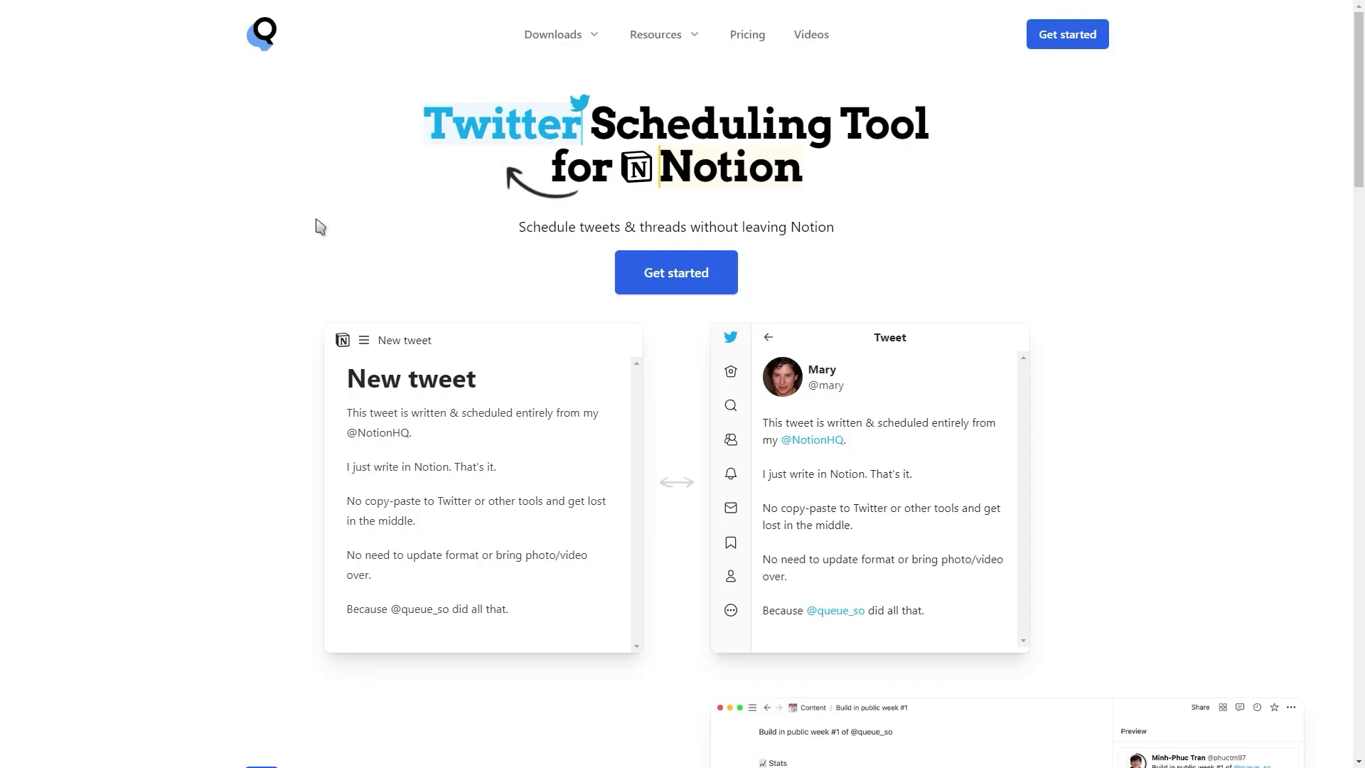
click(684, 272)
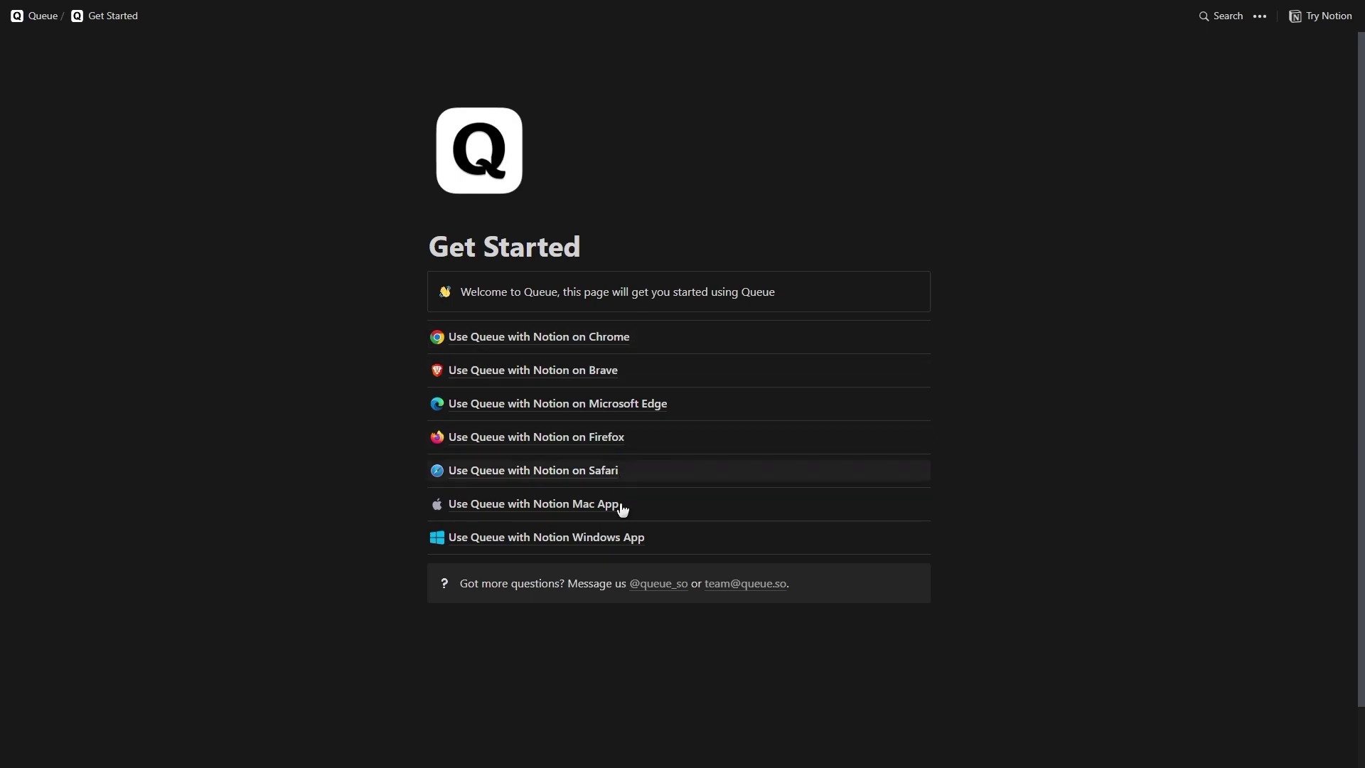
click(623, 537)
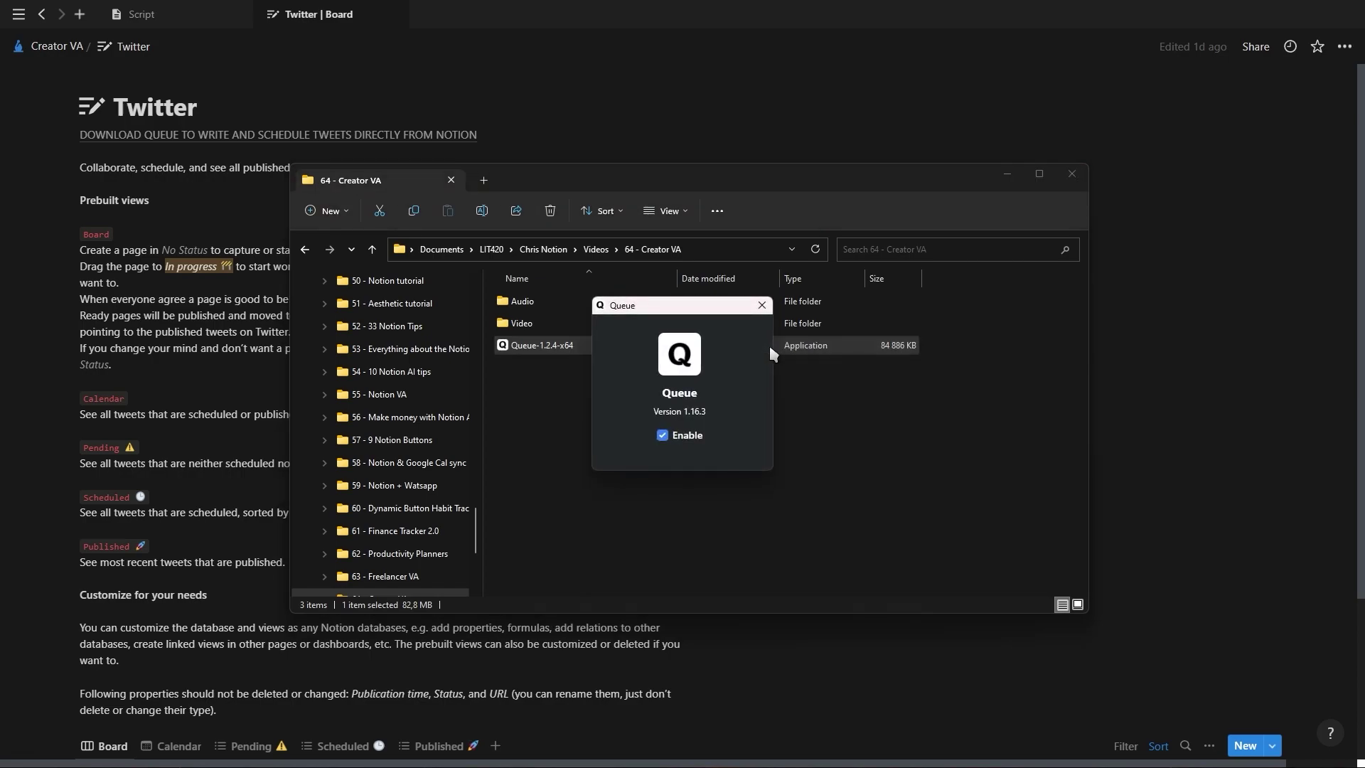
Step: Add Queue as a connection to the Twitter database
click(762, 305)
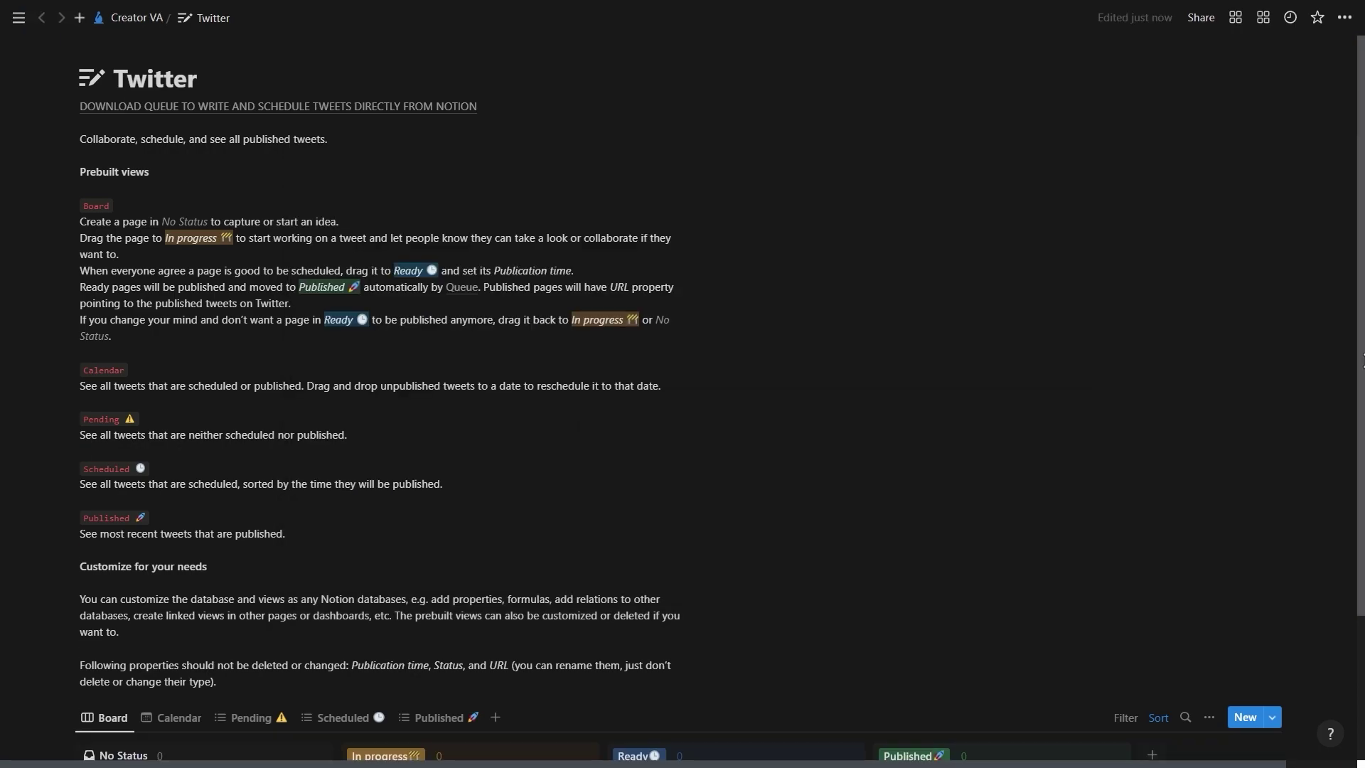
click(1344, 17)
mouse_move(1238, 403)
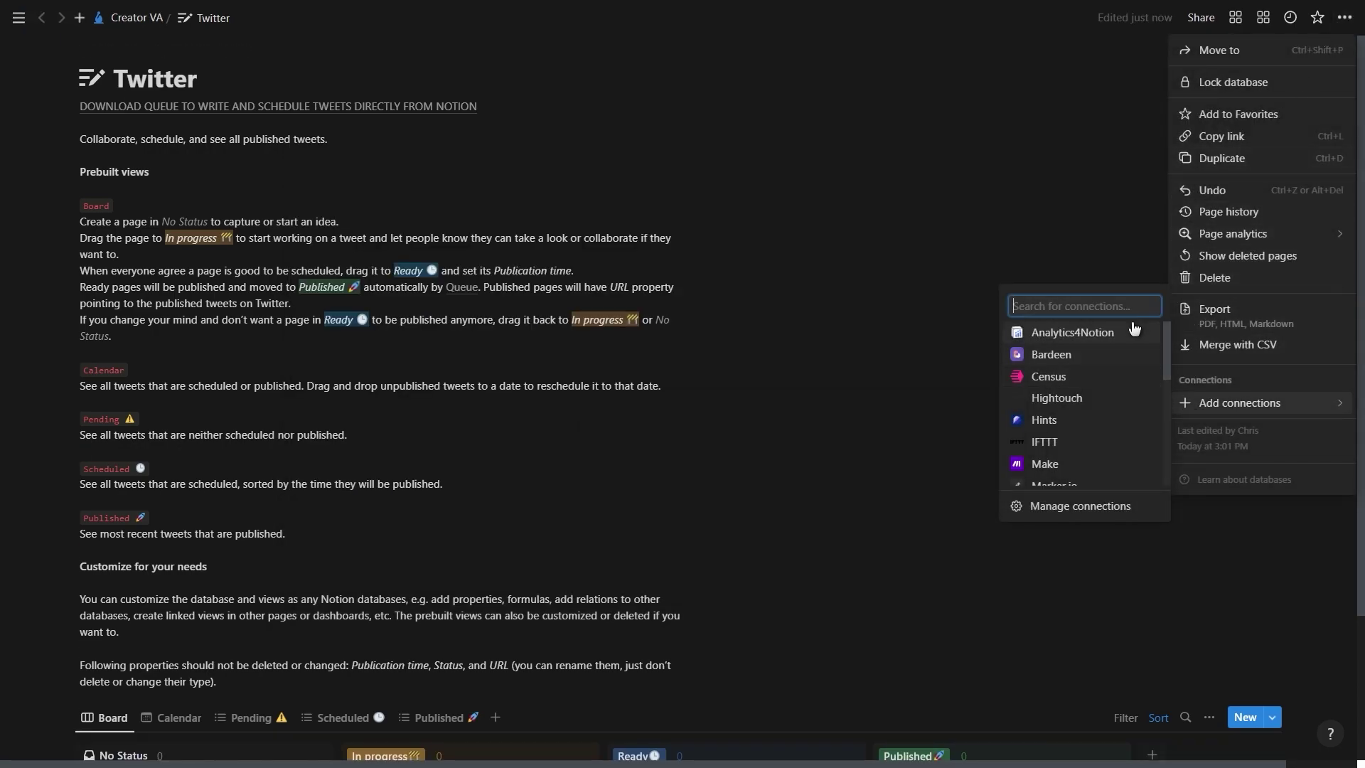
text(que)
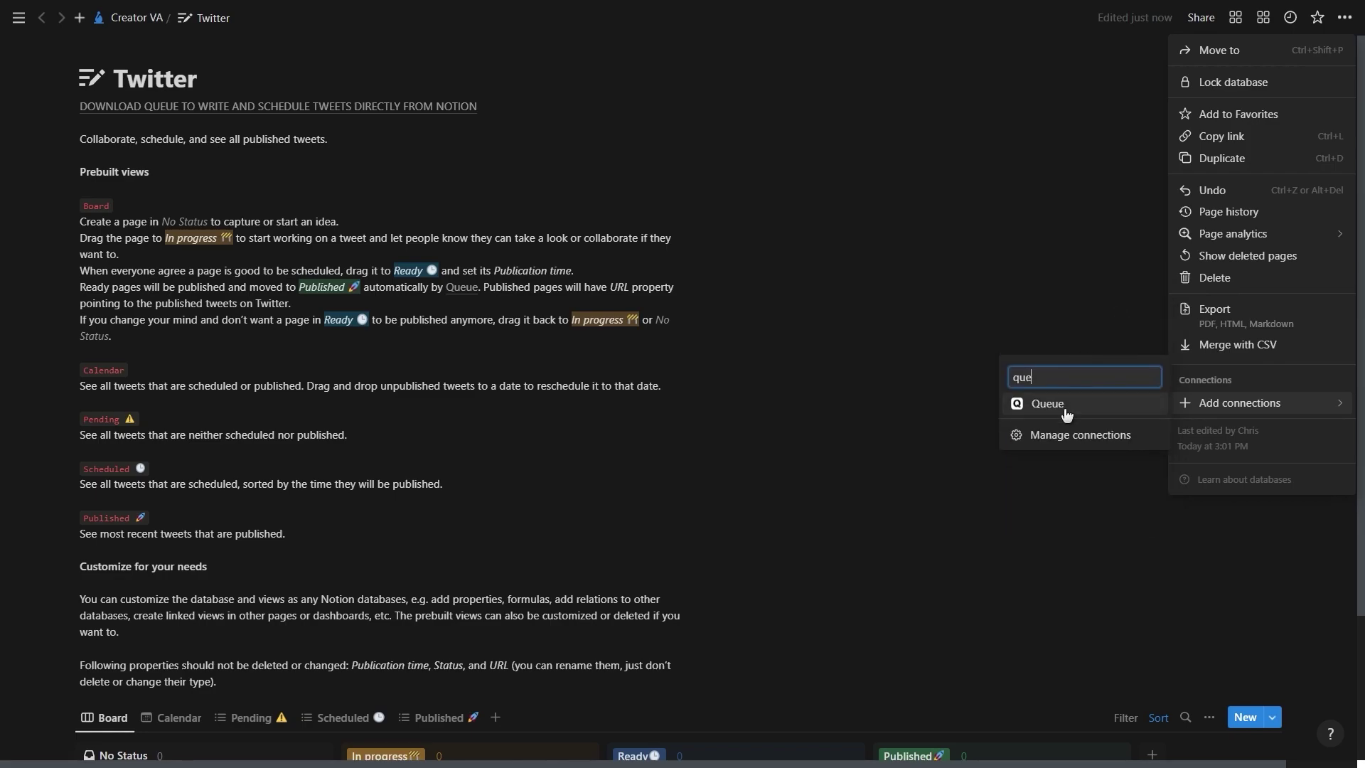
click(1061, 409)
click(789, 386)
click(885, 382)
mouse_move(320, 74)
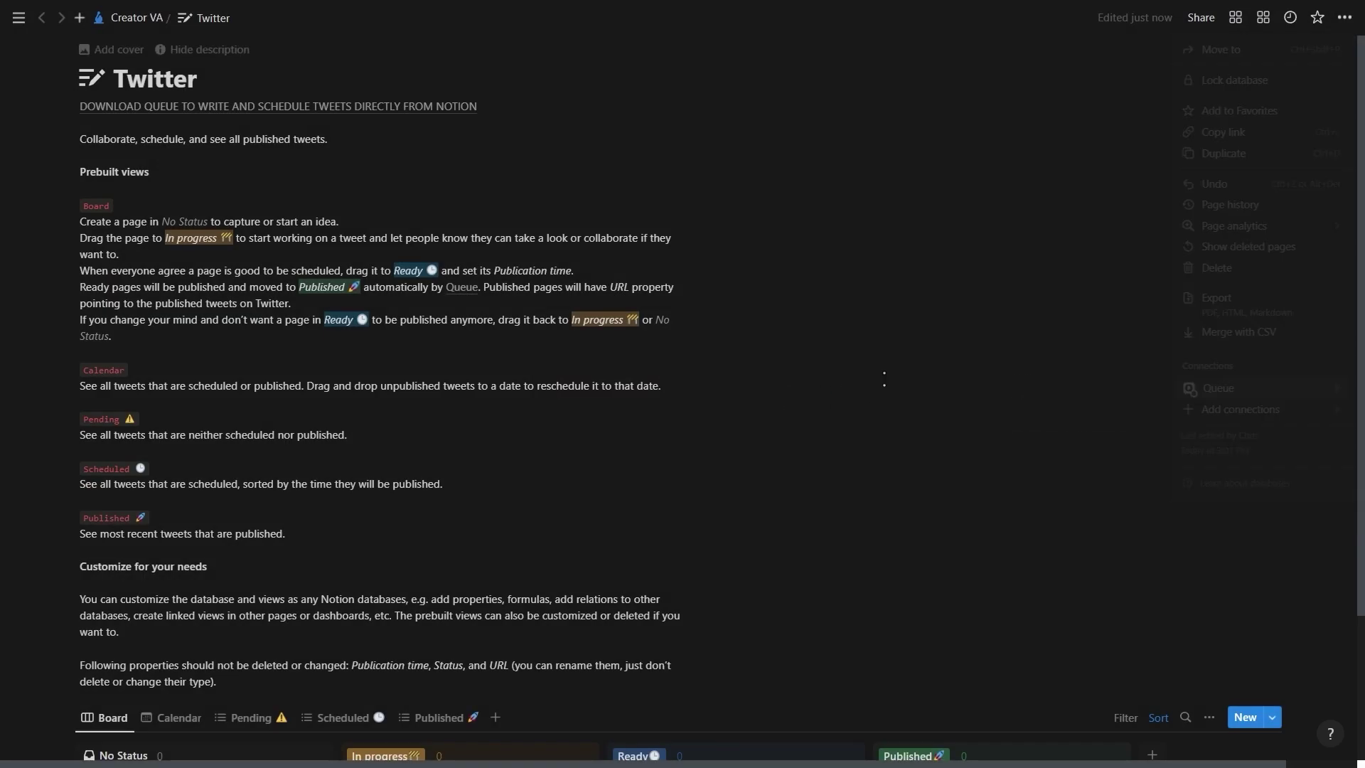
Step: Make Twitter Queue's tweets database, save the settings, and hide the board description
click(1237, 27)
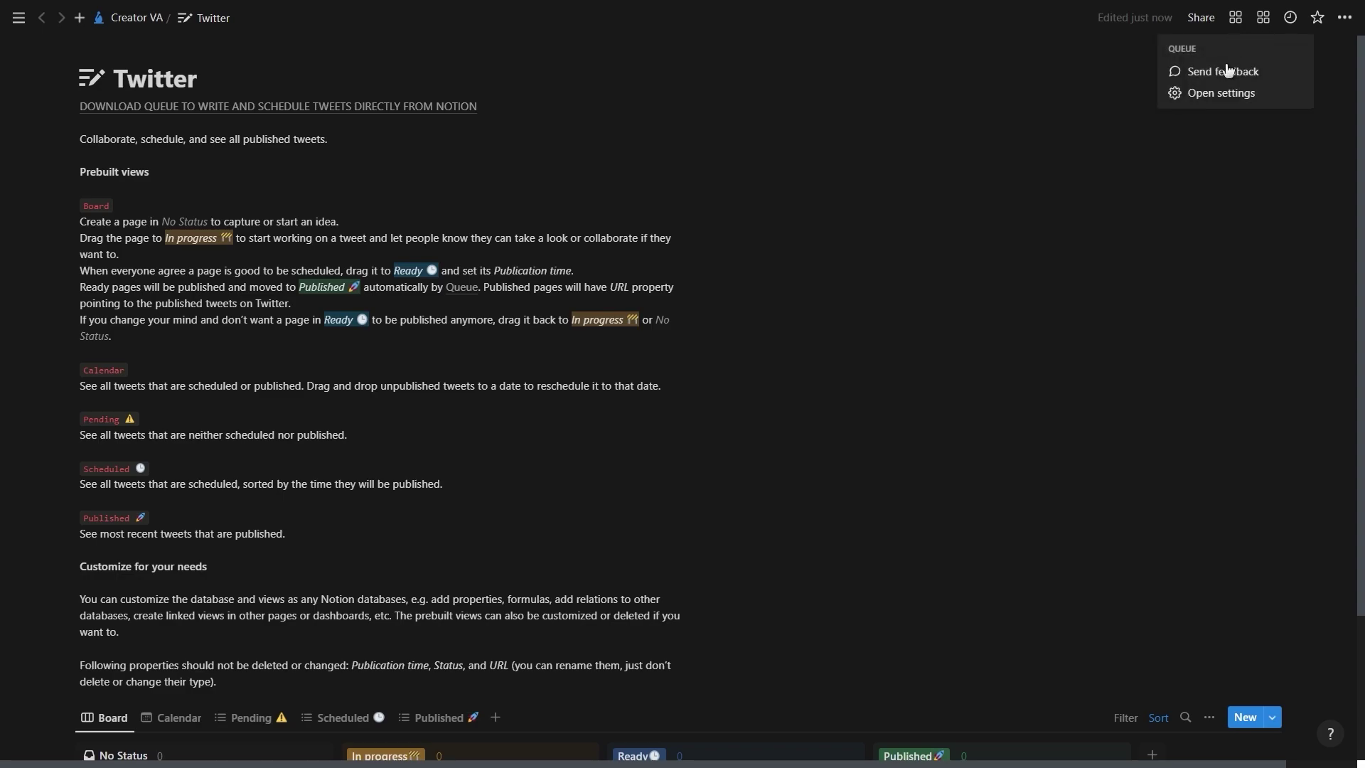
click(1223, 93)
click(545, 208)
click(527, 241)
click(330, 166)
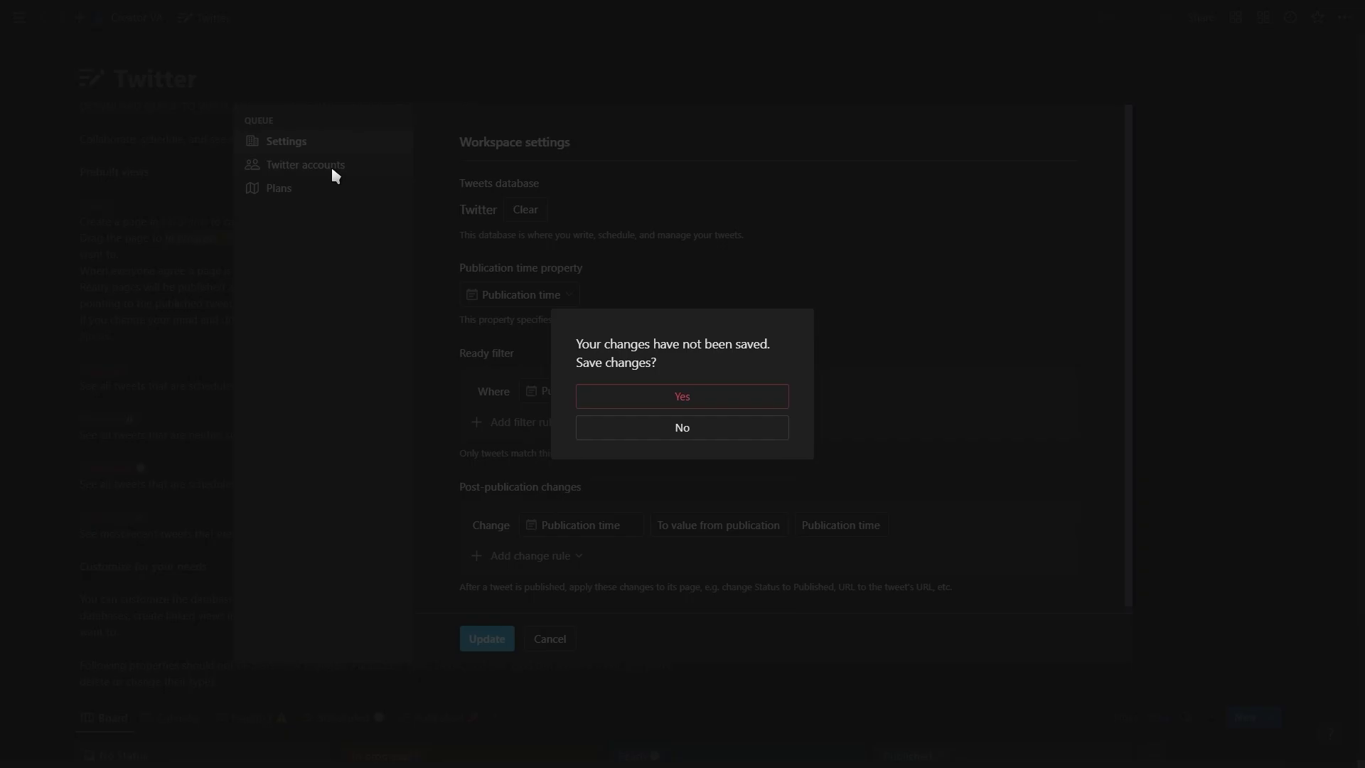
click(635, 399)
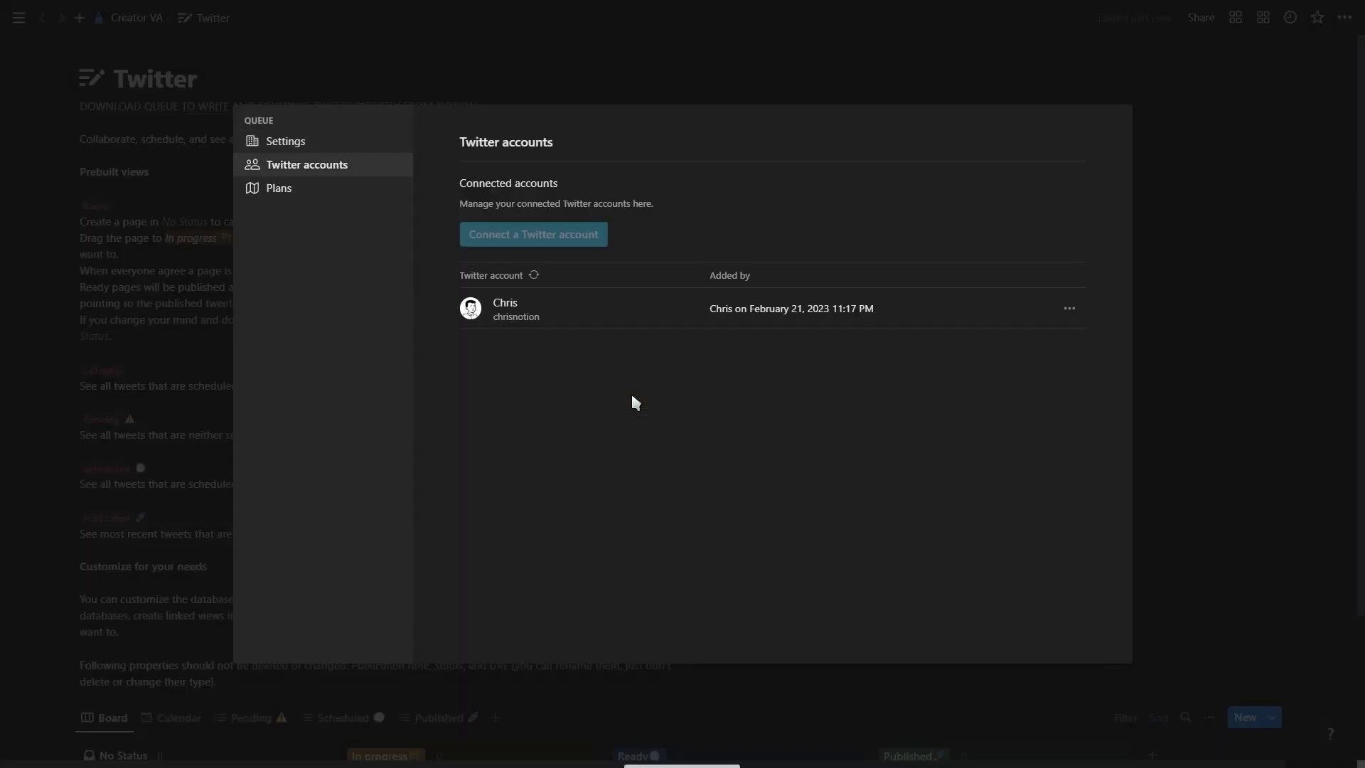
click(1069, 308)
click(1184, 277)
click(222, 50)
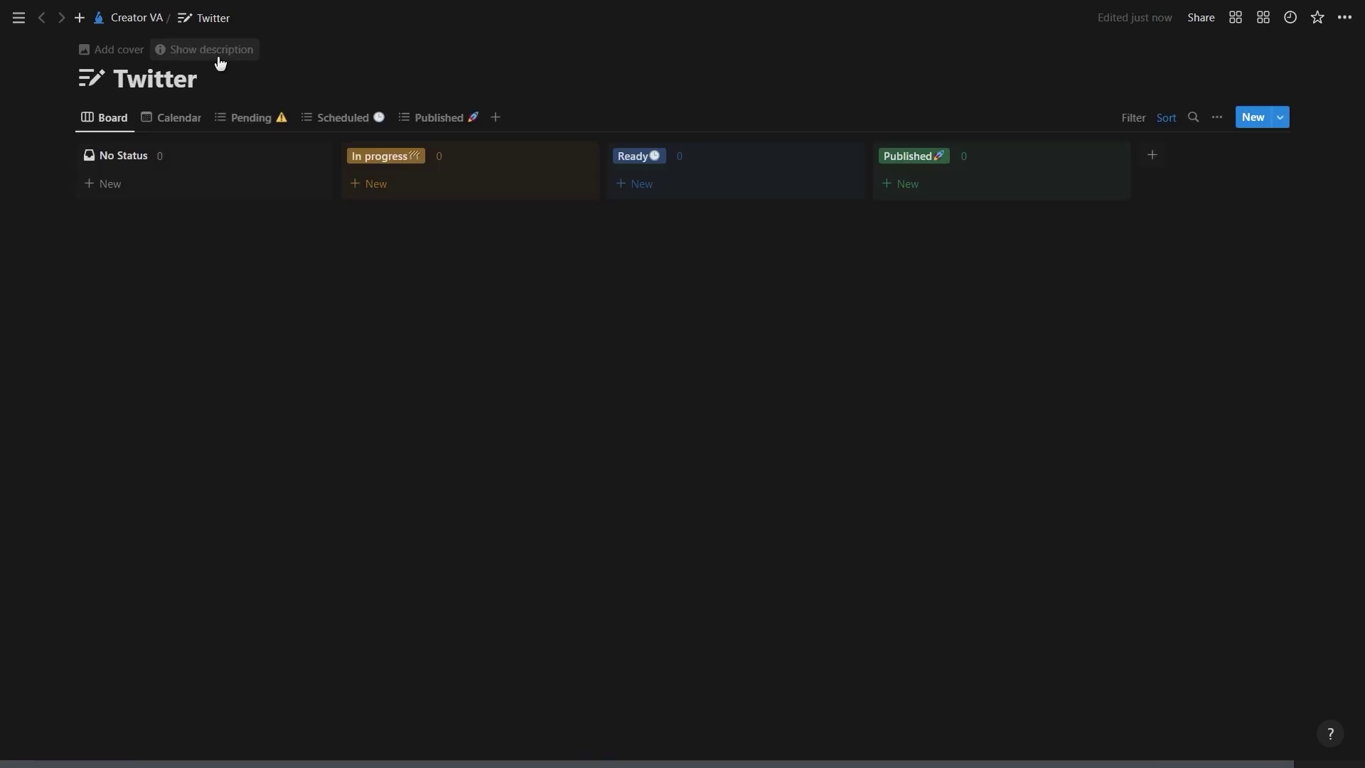
Step: Create a 'New tweet' card whose body has a thread divider and an image block
click(206, 183)
text(New tweet)
click(292, 187)
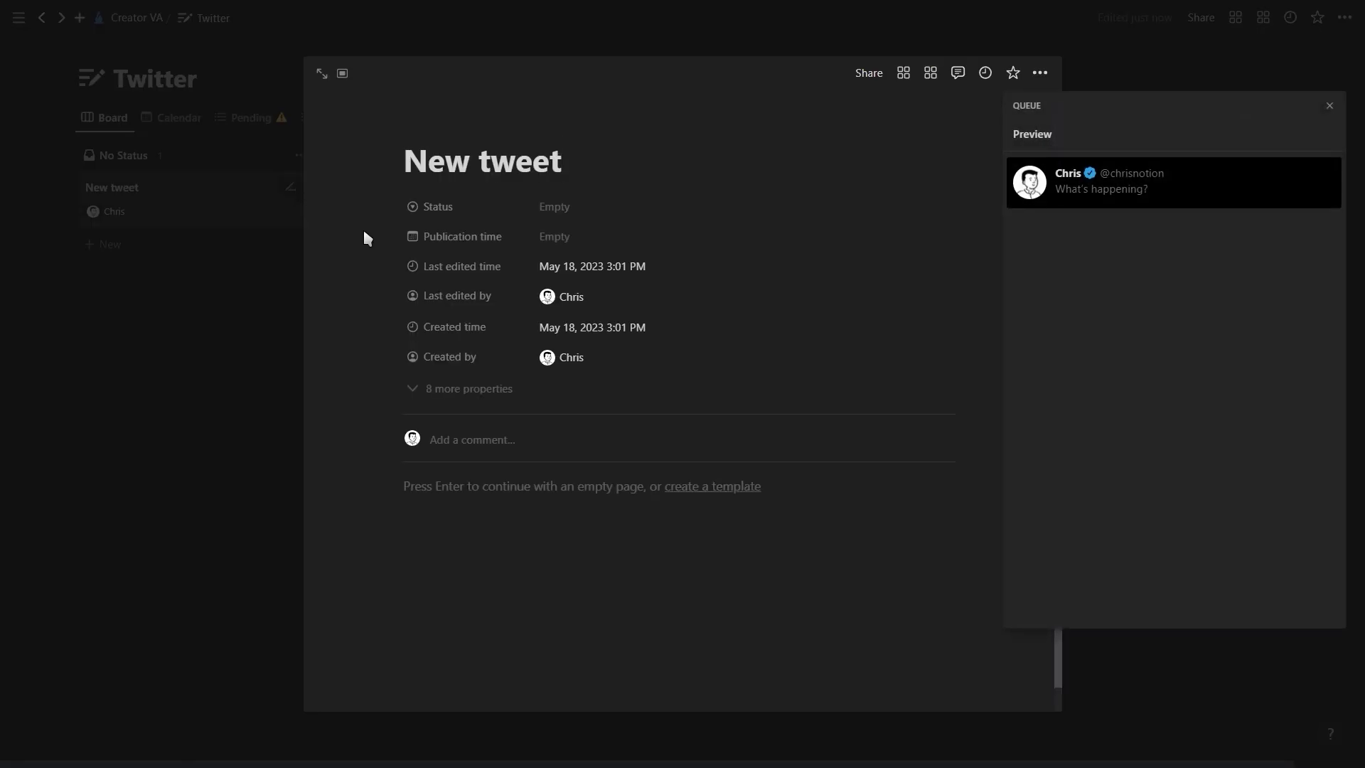
key(Return)
text(Write your tweet)
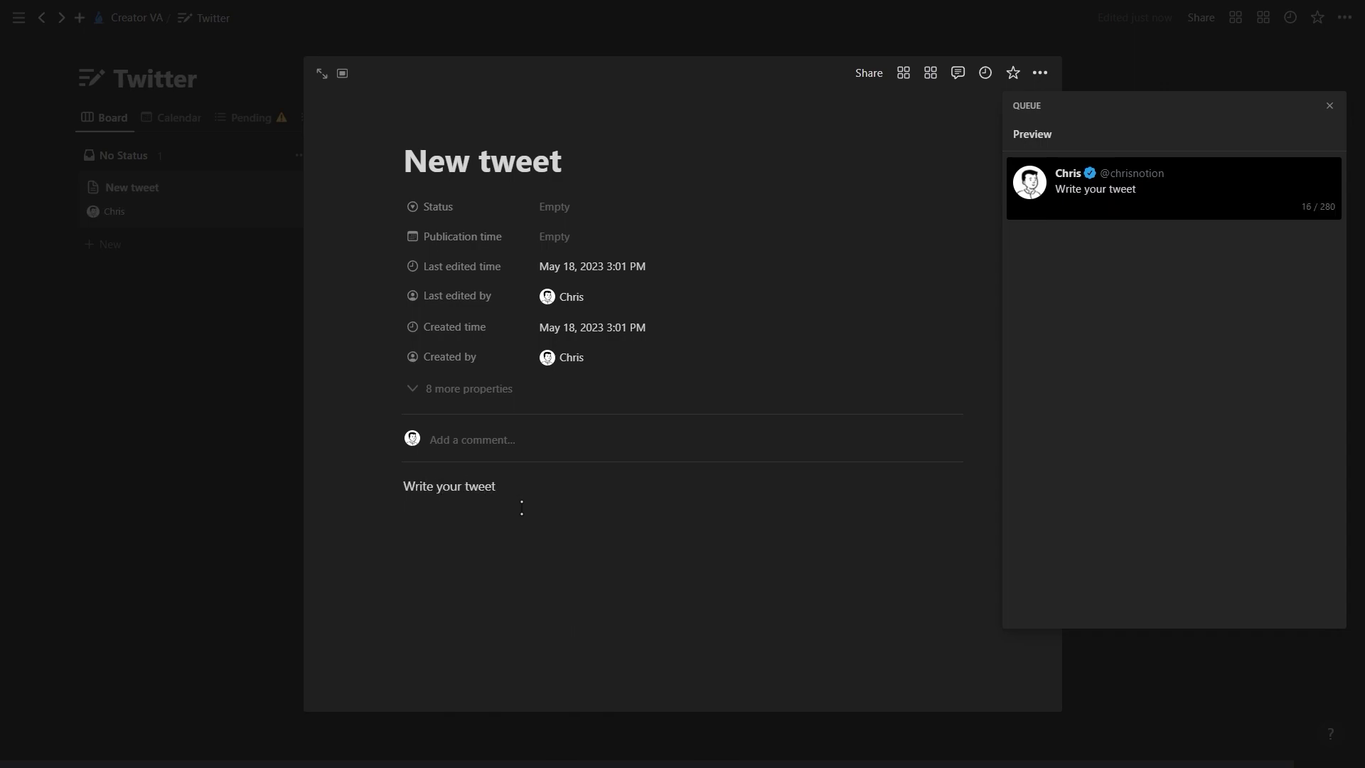
key(Return)
text(---Use the divider for threads)
text(/im)
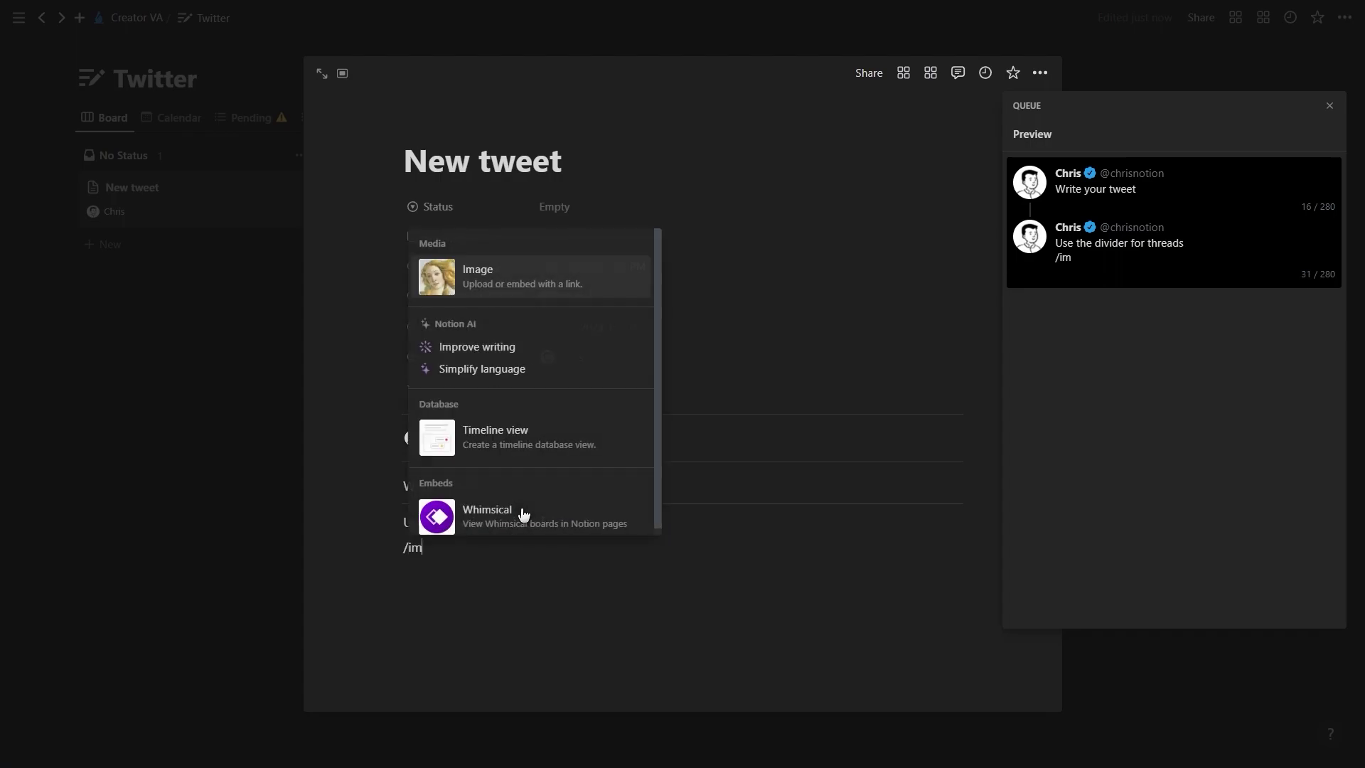
click(488, 286)
click(444, 597)
text(Upload images)
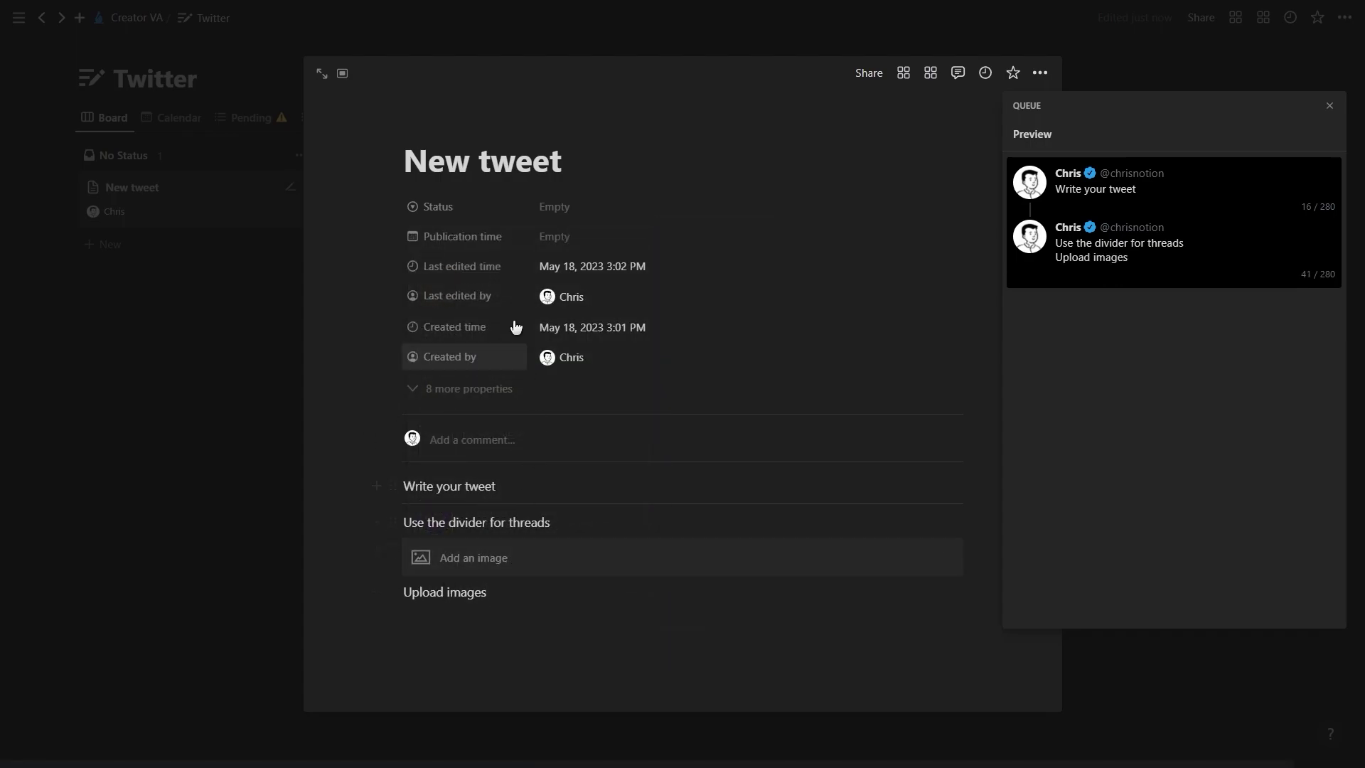
Step: Set the tweet's status to Ready with a timed publication date
click(562, 206)
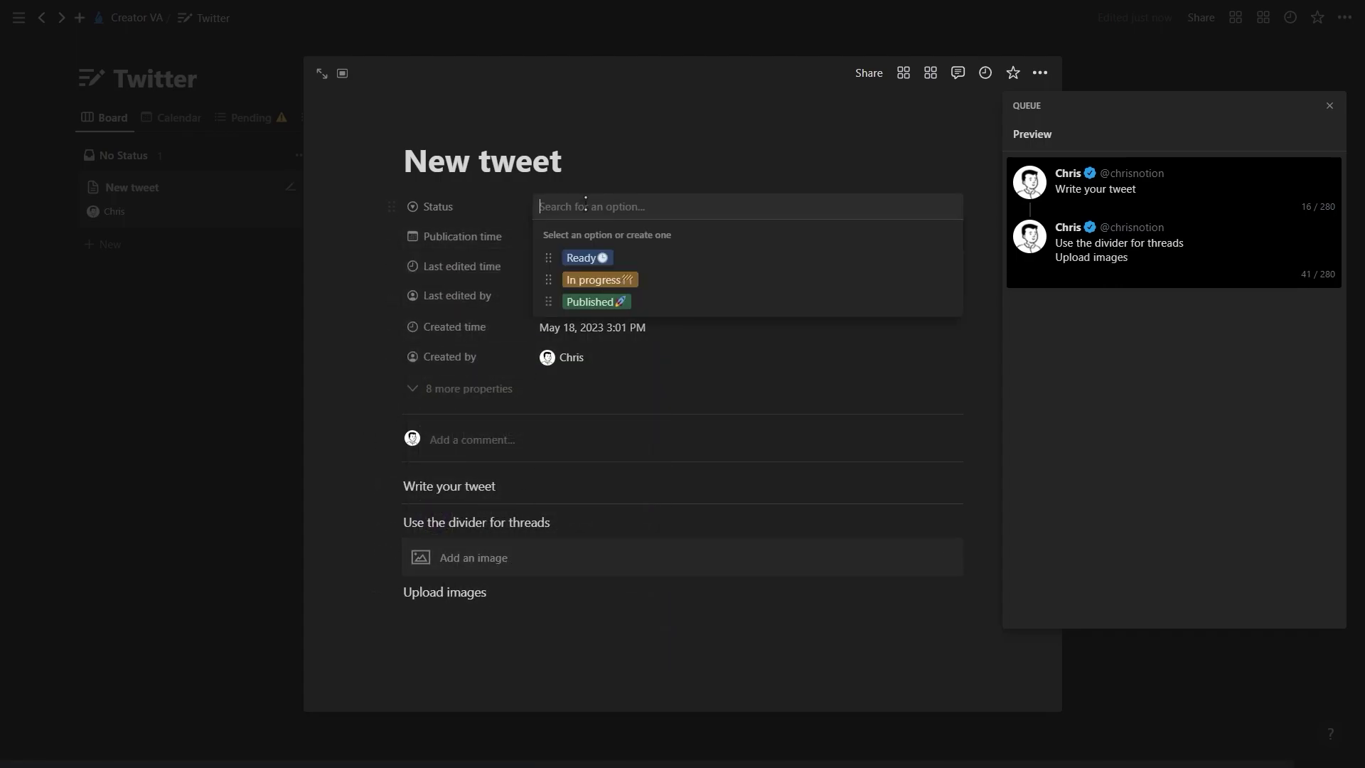
click(569, 260)
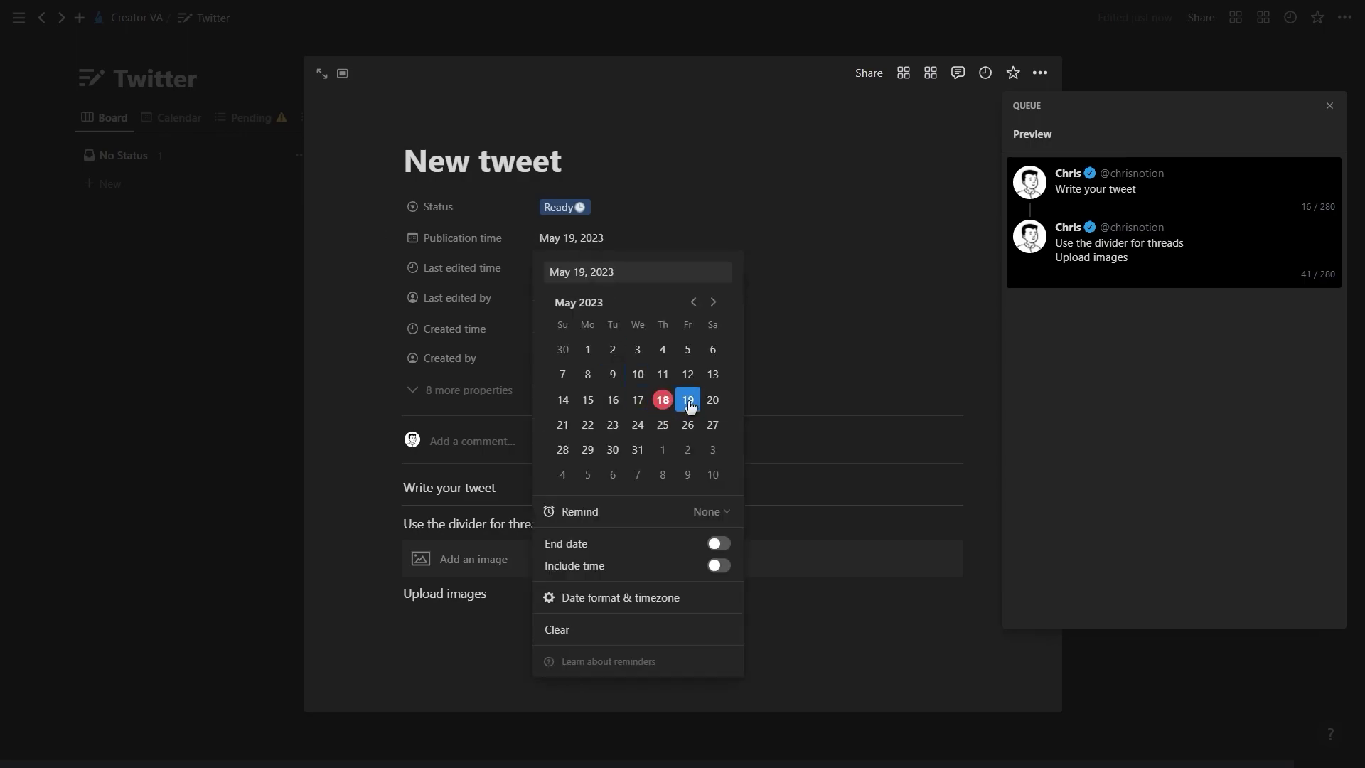
click(655, 565)
click(625, 228)
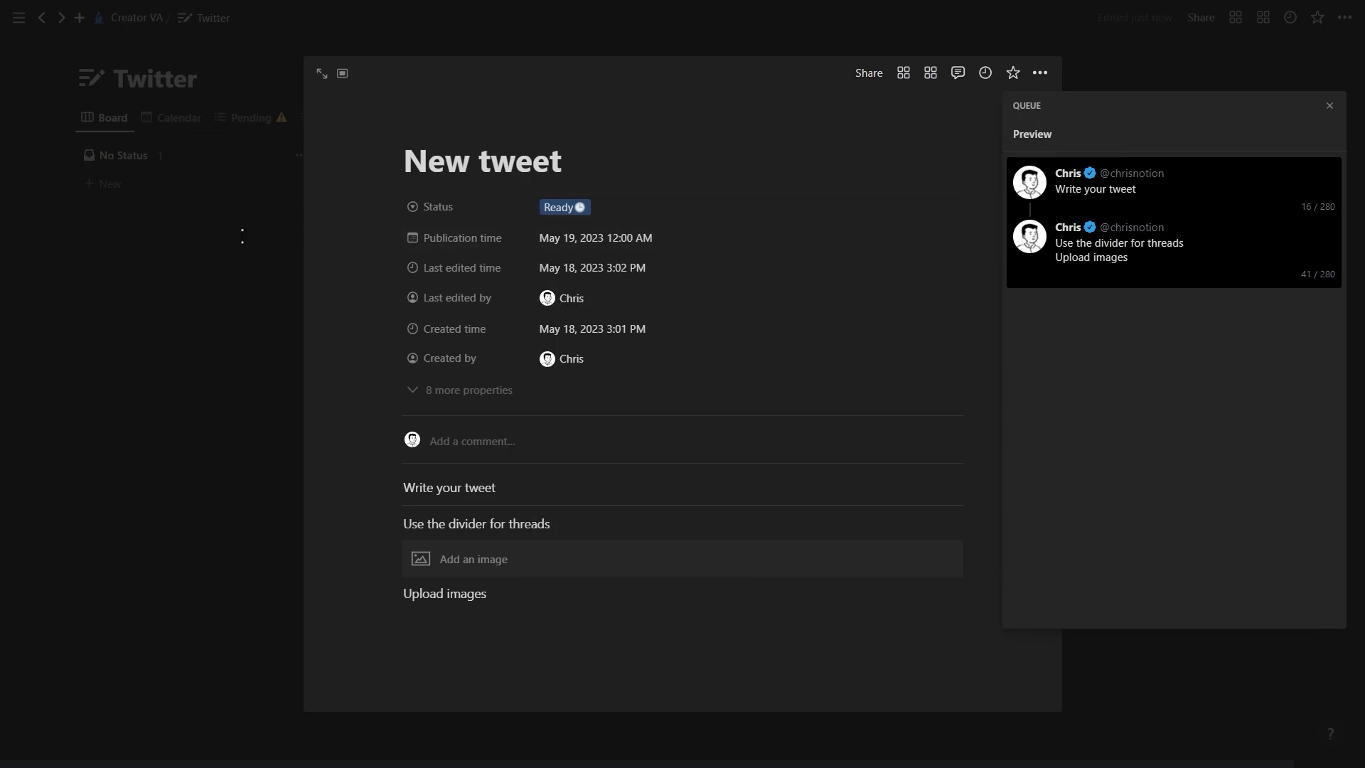
click(243, 234)
Step: Move the tweet to Published and fill in its metrics, including 10 retweets
drag(770, 234, 1008, 216)
click(1008, 216)
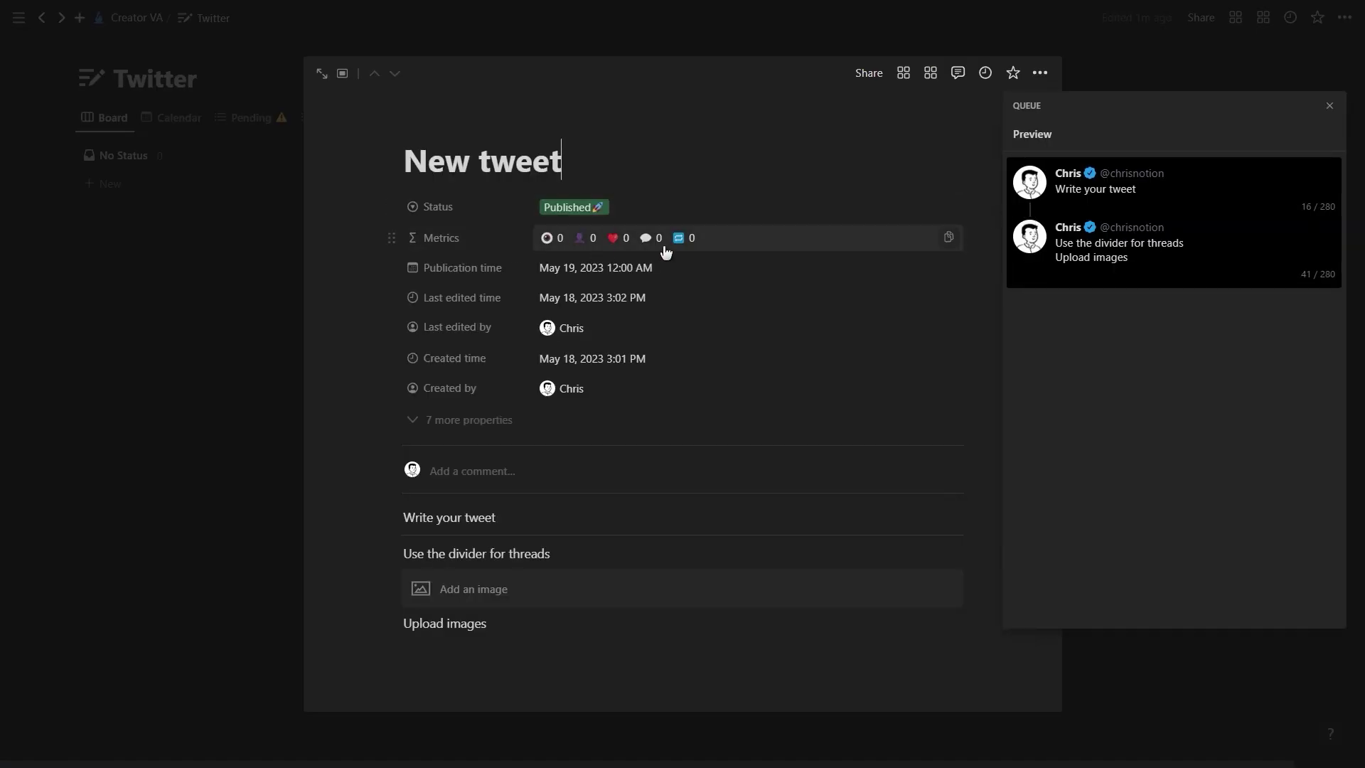
click(466, 419)
click(575, 297)
text(100)
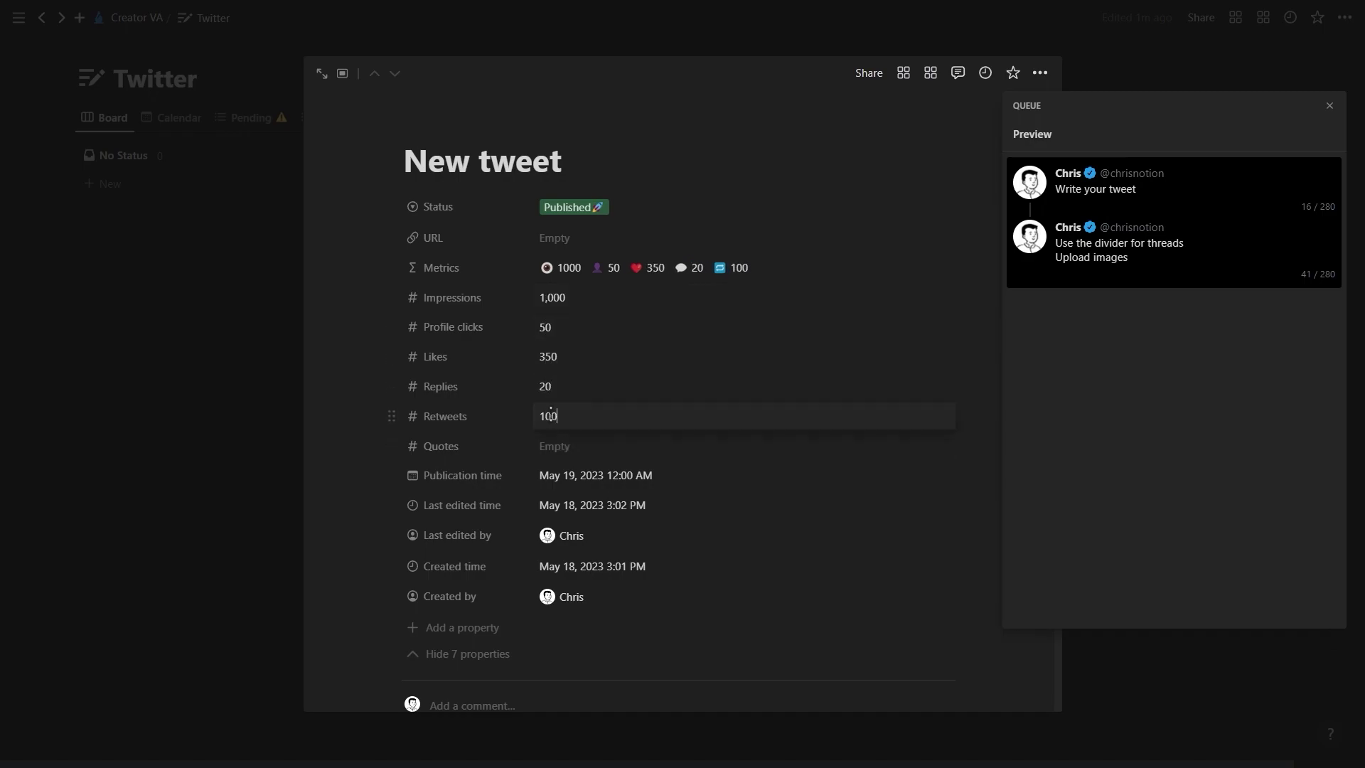
key(BackSpace)
key(Return)
text(3)
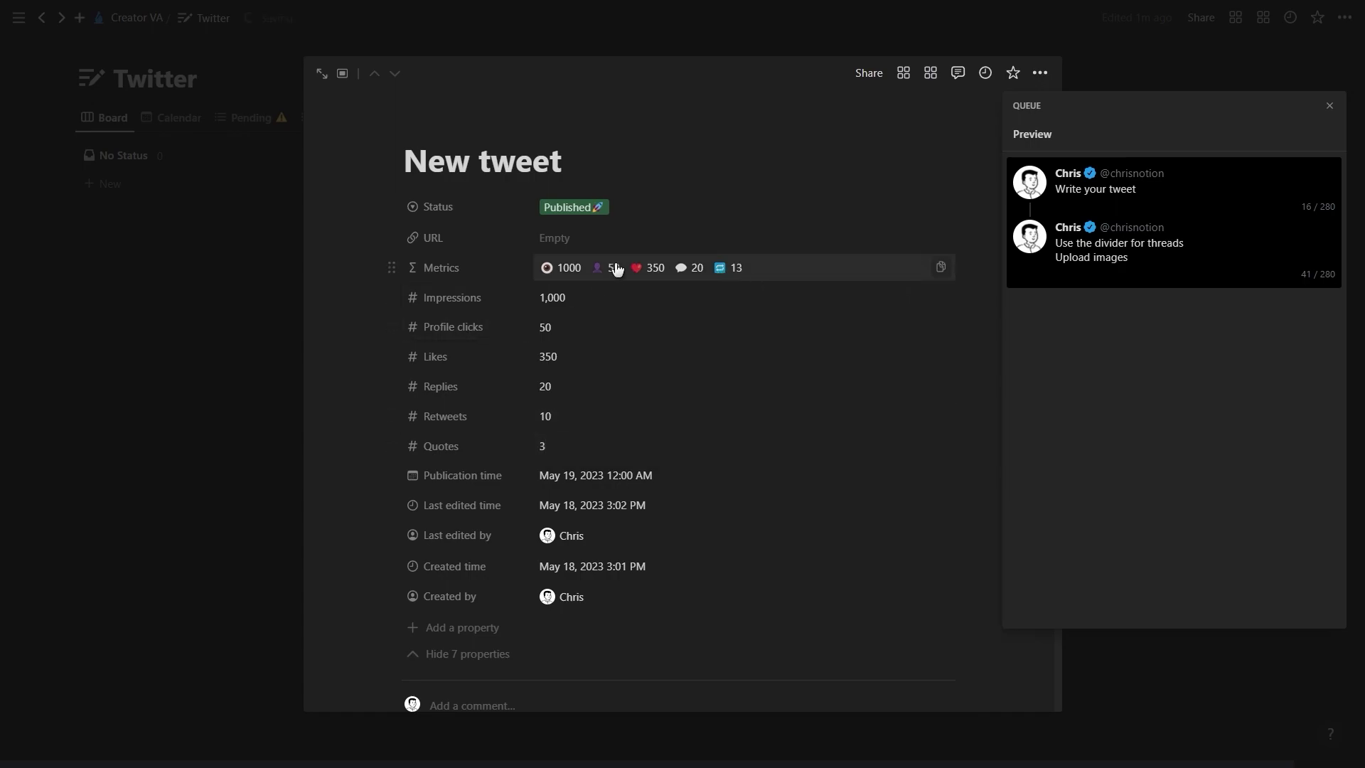
click(505, 238)
click(250, 270)
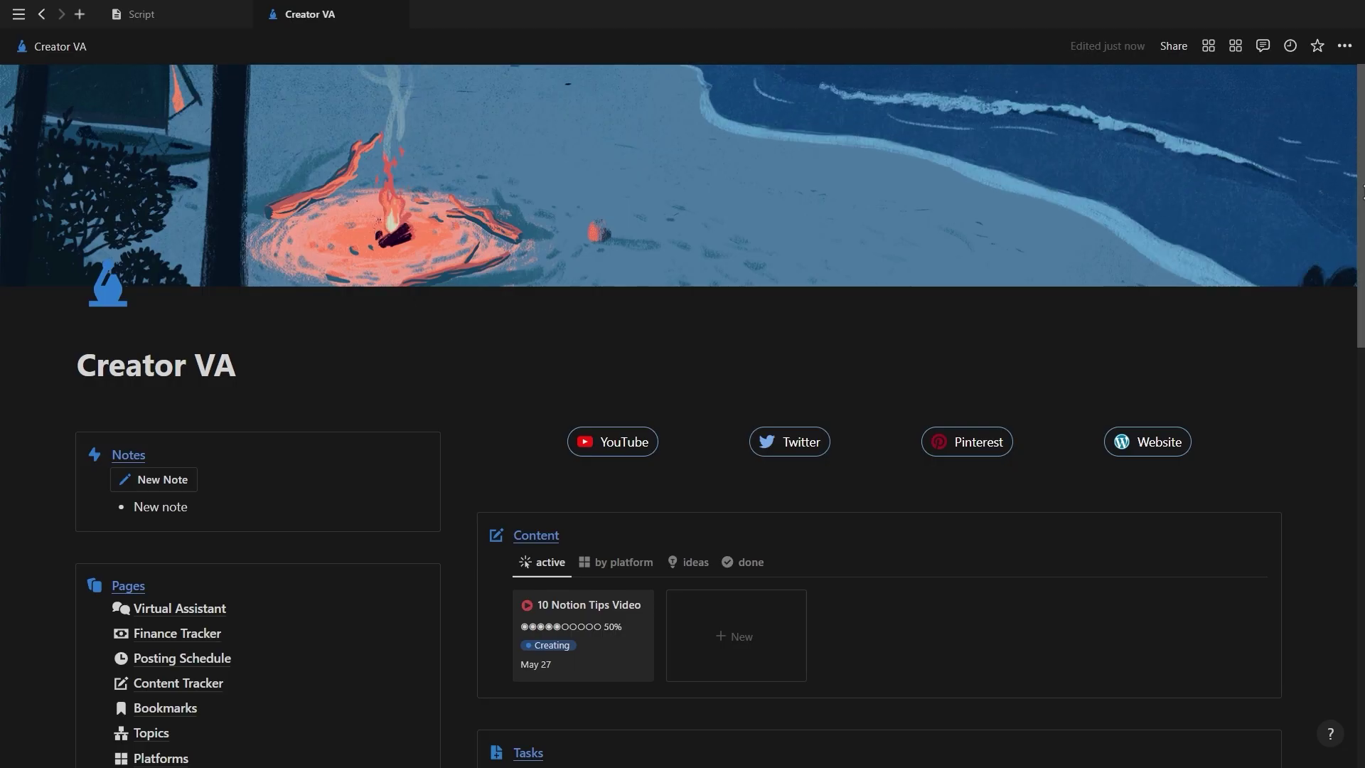
Step: Scroll down the Creator VA dashboard to the Notes list
scroll(595, 204, down, 3)
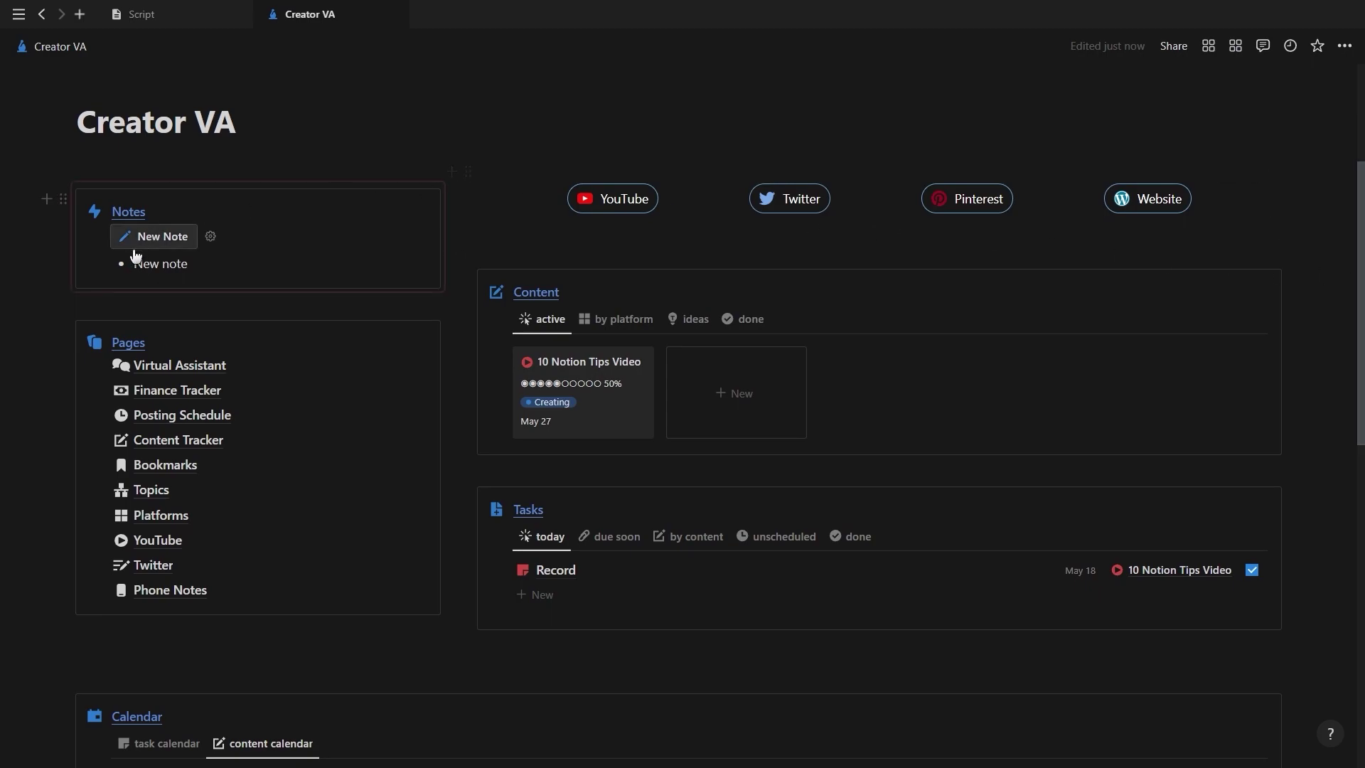